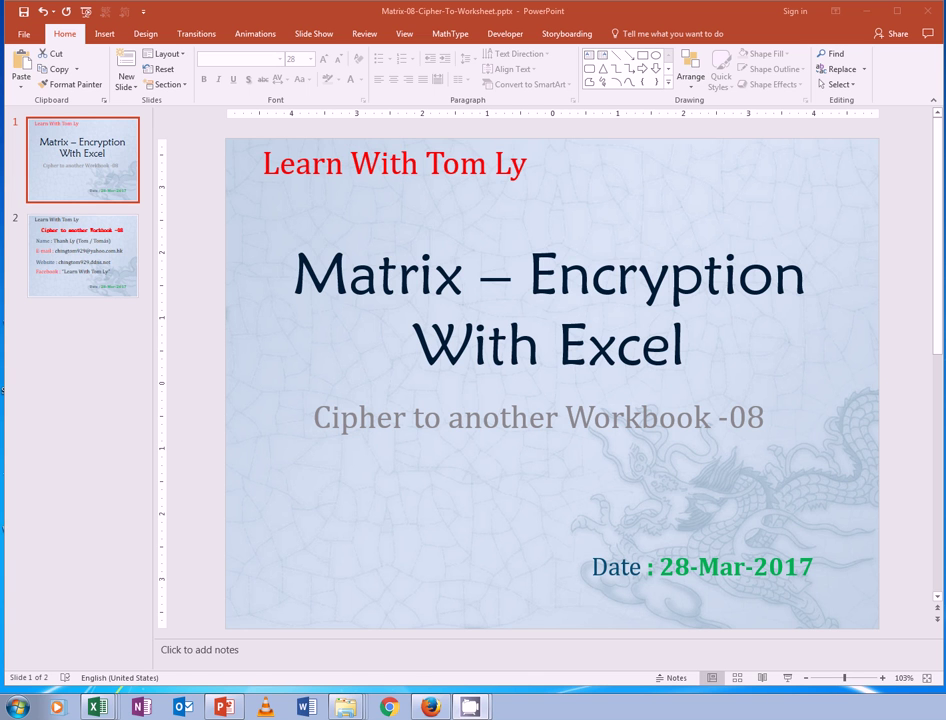
Inspect the G2 message and G52 cipher formula in matrix-Encryption.xlsx, then minimize it
click(96, 700)
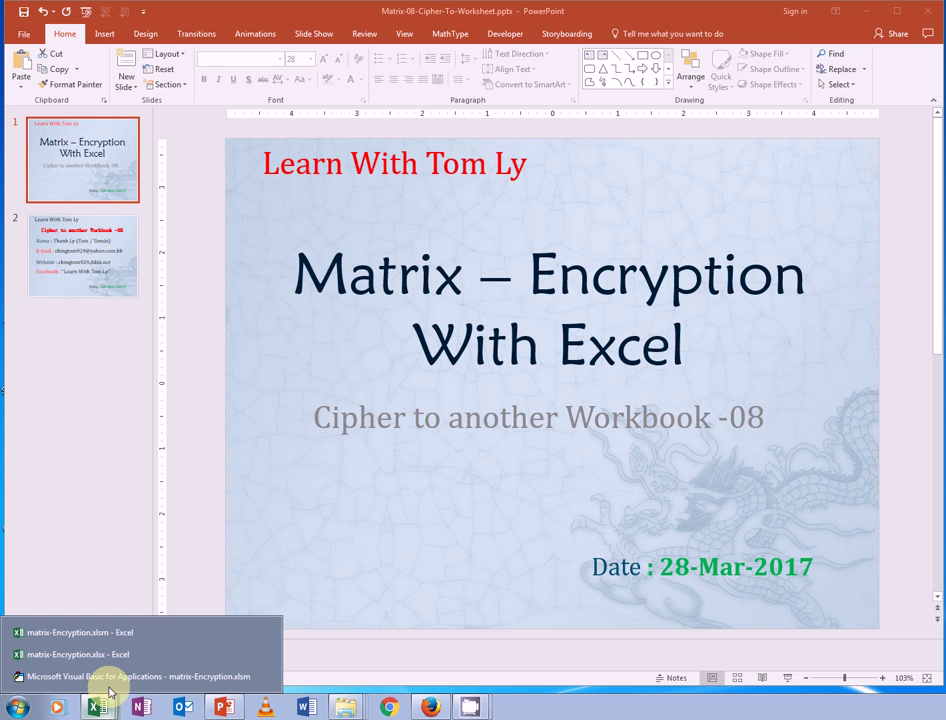
click(118, 656)
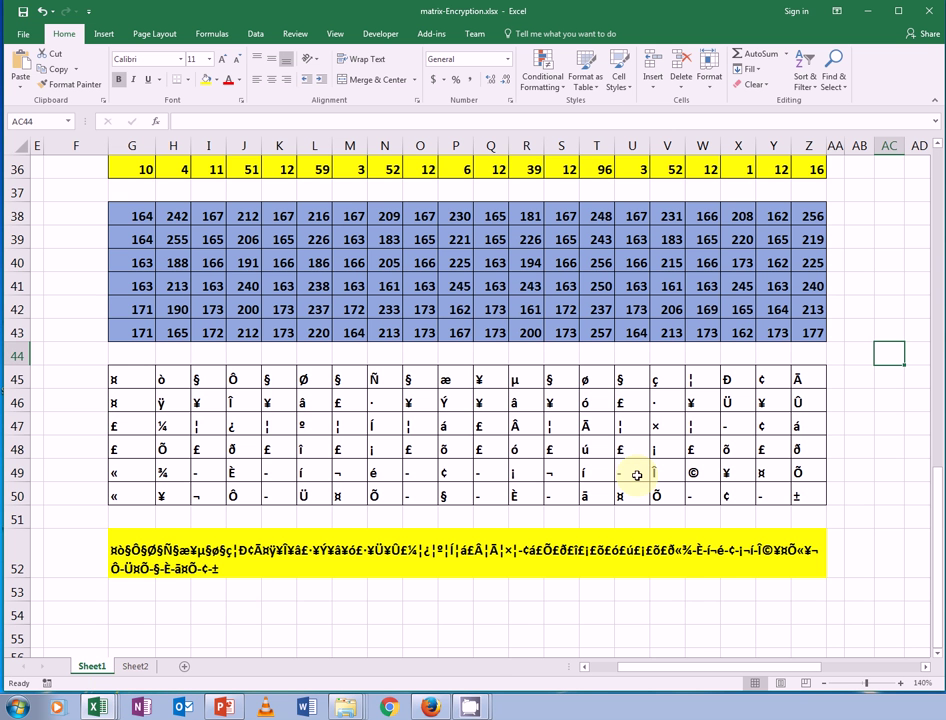
click(612, 572)
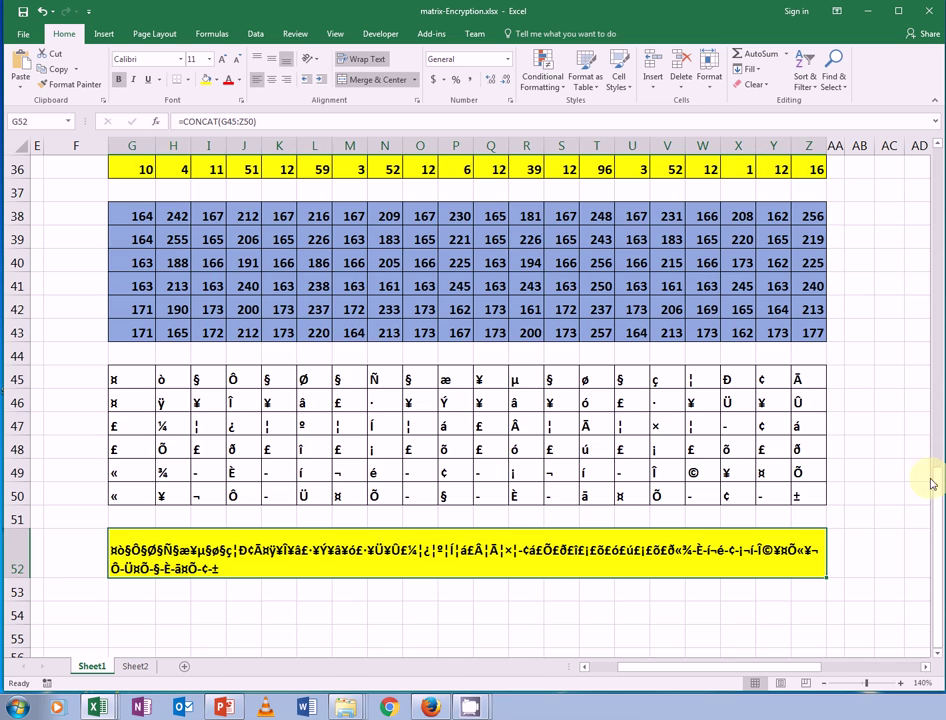
drag(930, 484, 937, 145)
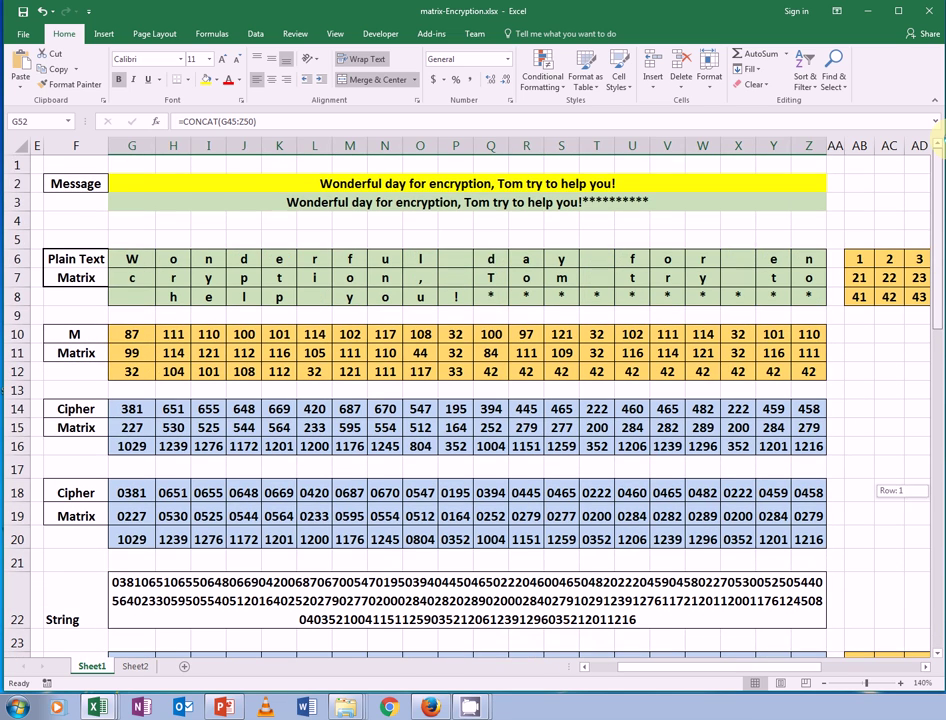
click(633, 184)
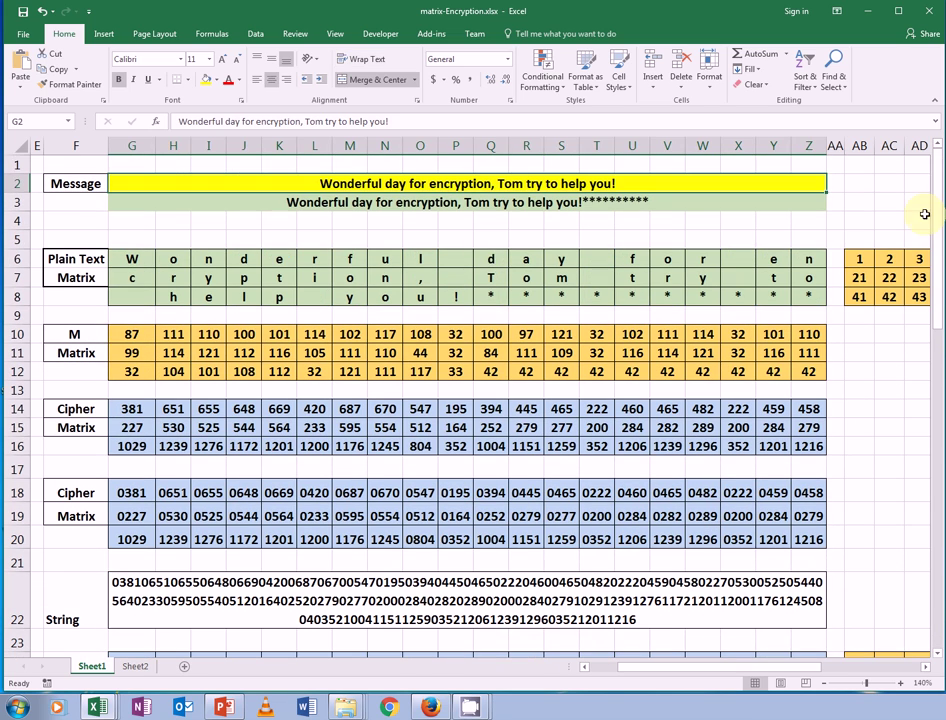
drag(932, 196, 915, 562)
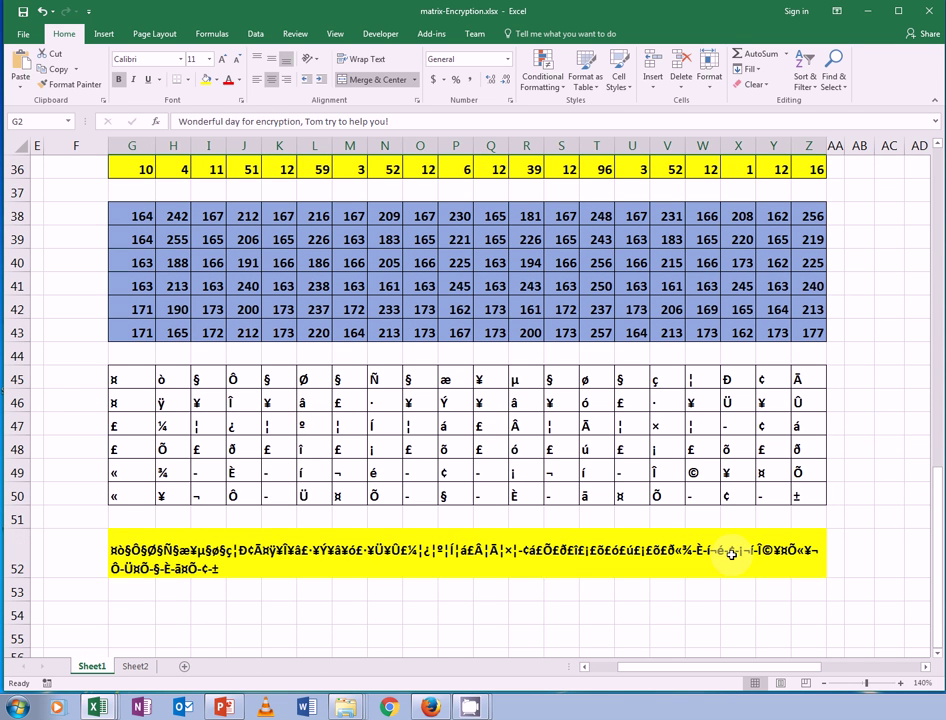
click(732, 554)
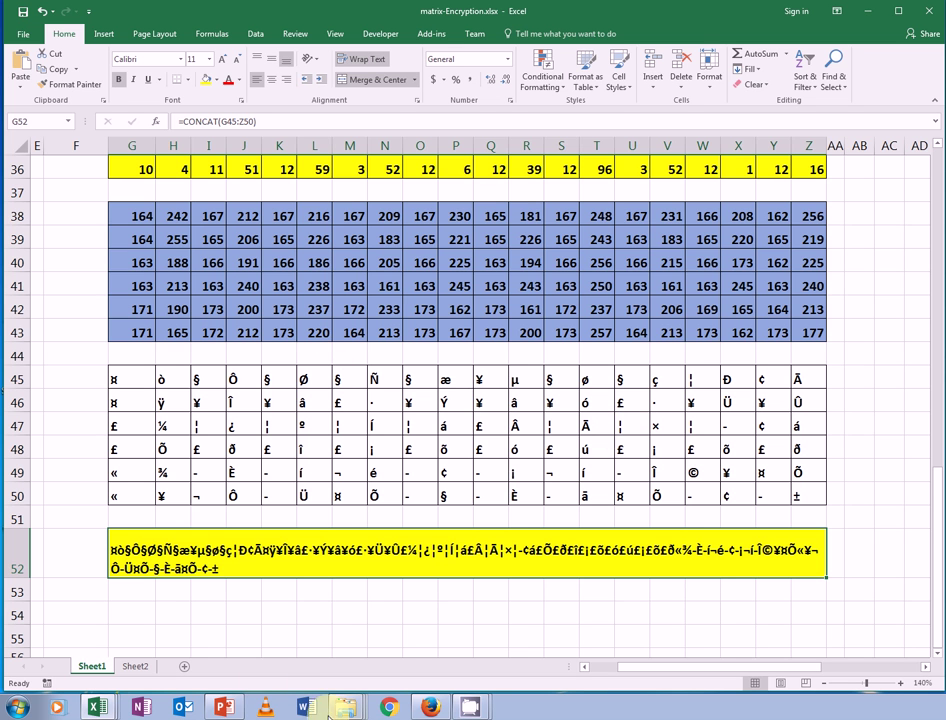
click(878, 18)
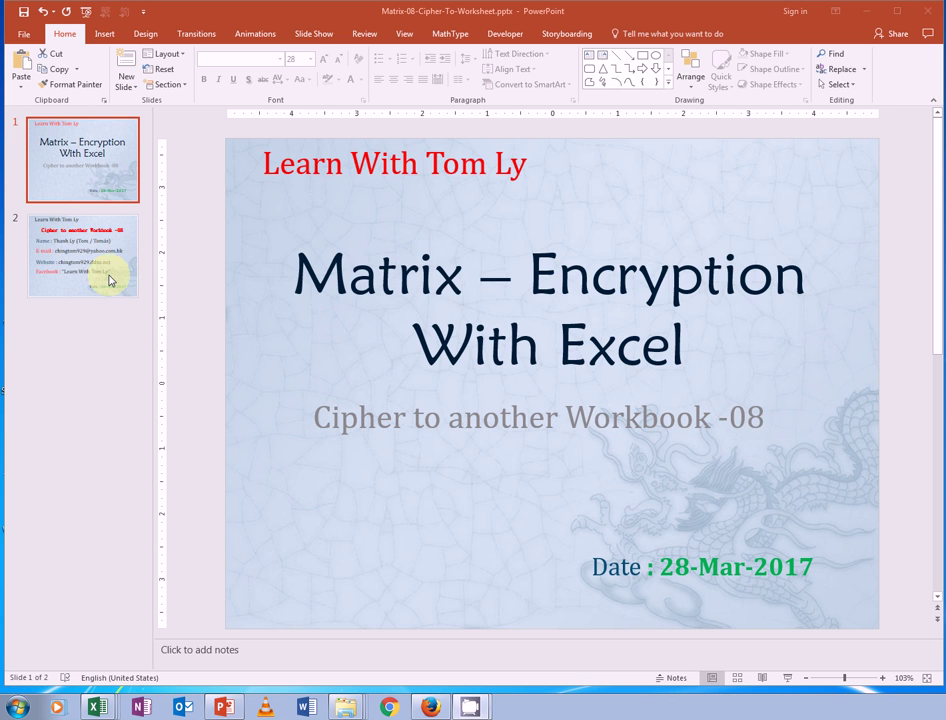
Show slide 2, headed 'Cipher to another Workbook -08', and select its e-mail line
click(100, 275)
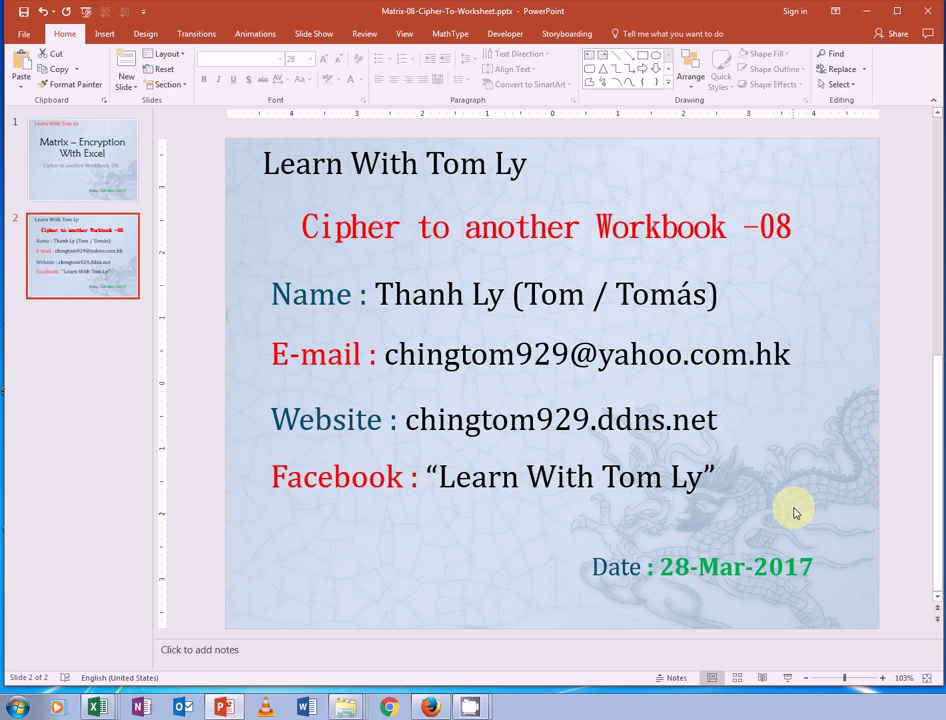
click(706, 355)
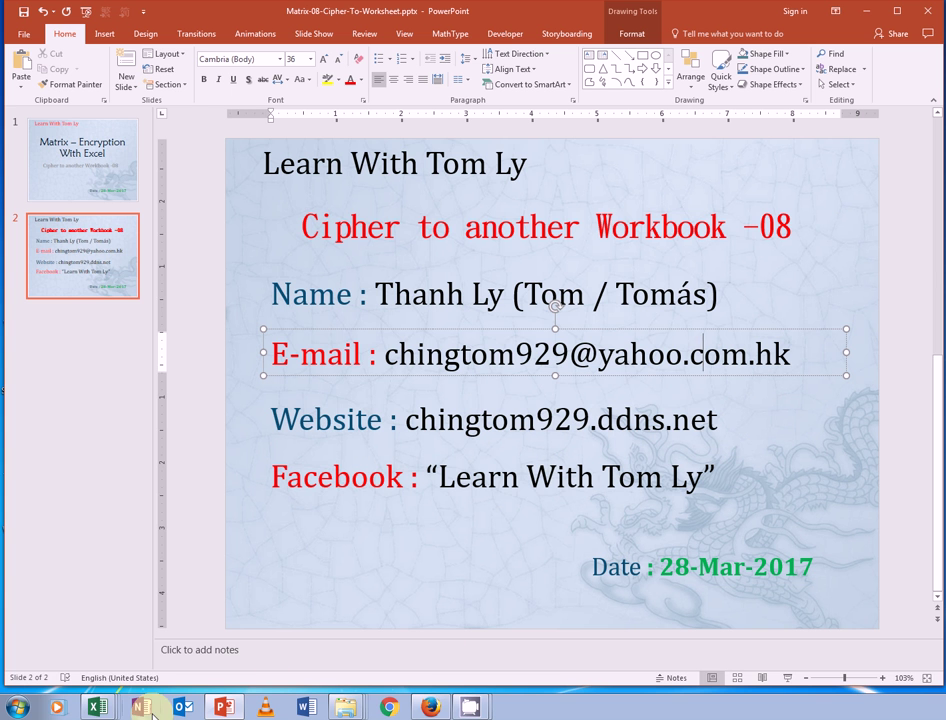
click(95, 710)
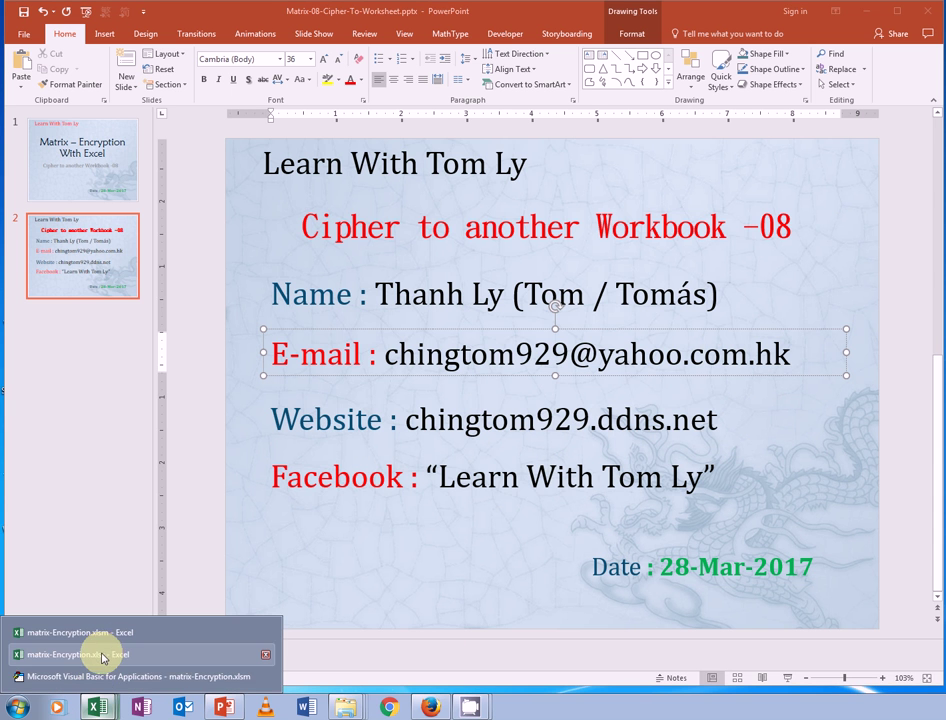
Return to matrix-Encryption.xlsx and check the CONCAT cipher formula in G52
click(103, 655)
click(887, 517)
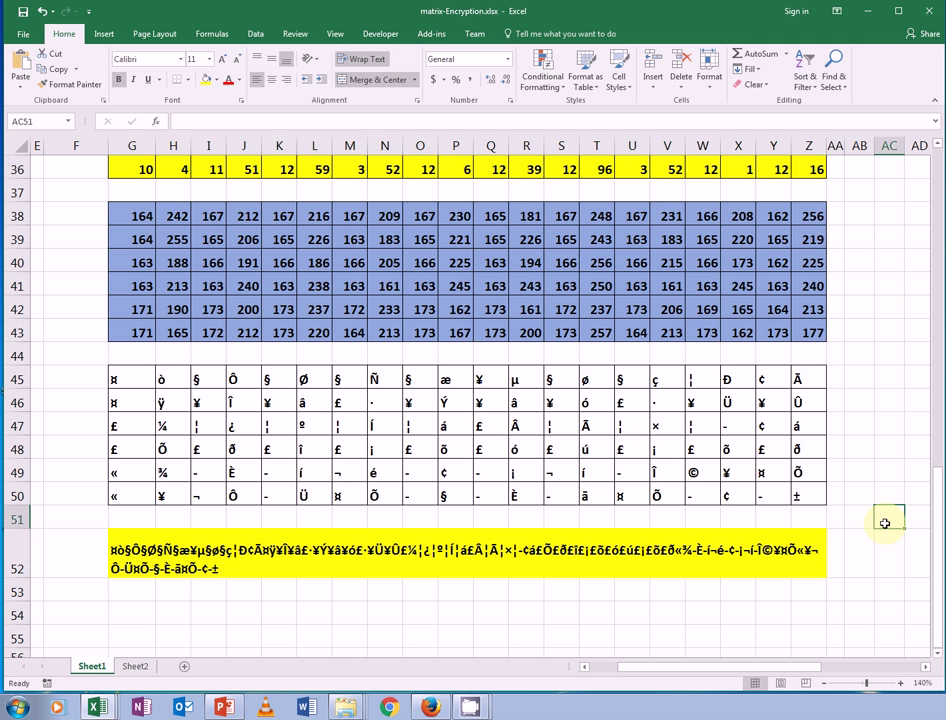
click(528, 613)
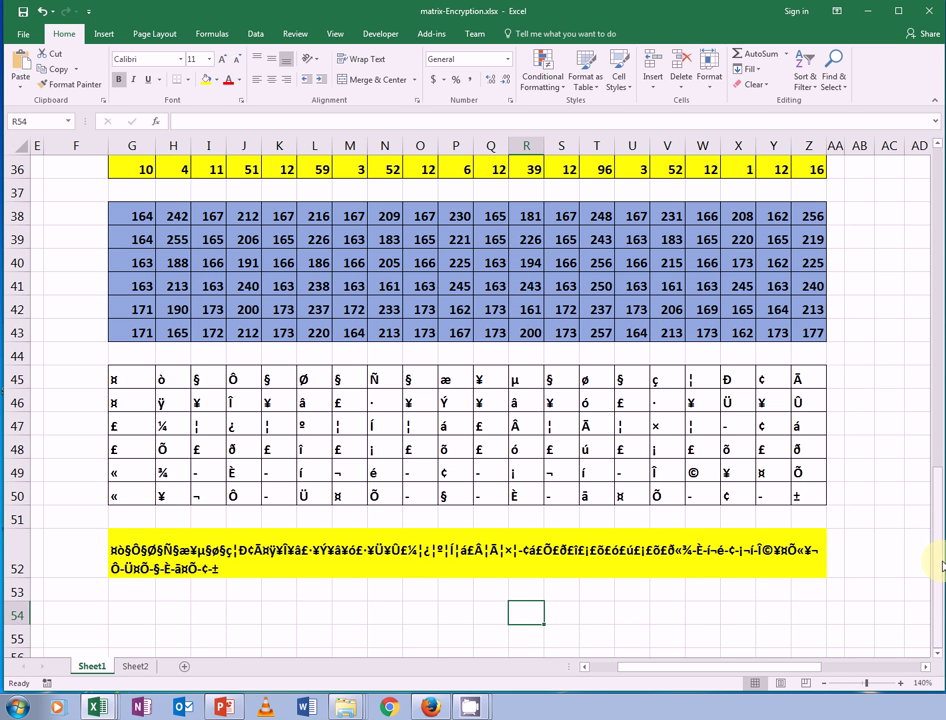
click(935, 647)
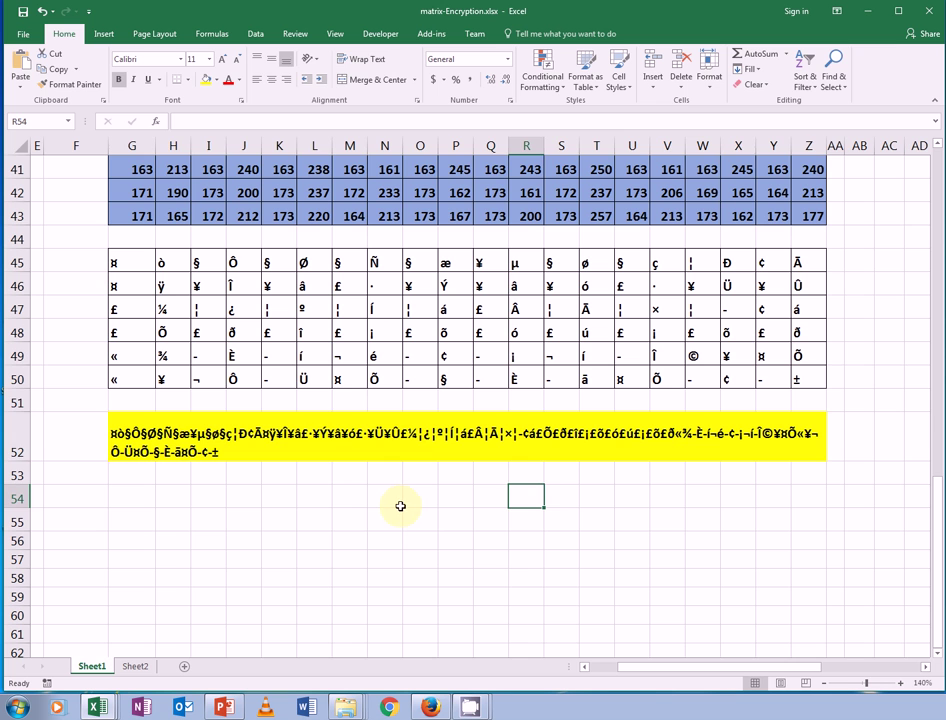
click(400, 450)
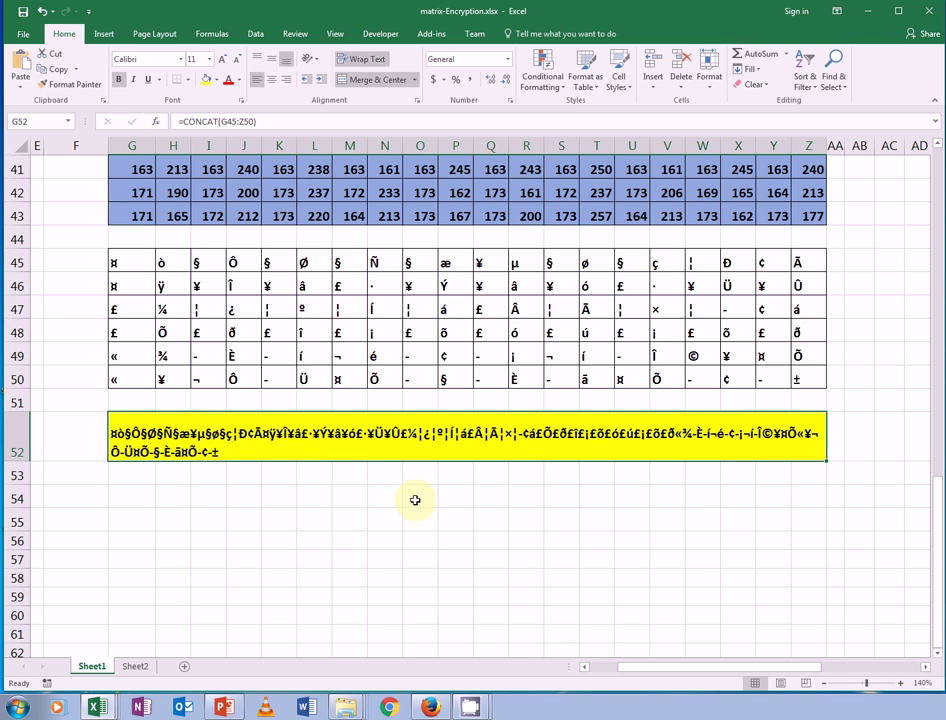
click(415, 500)
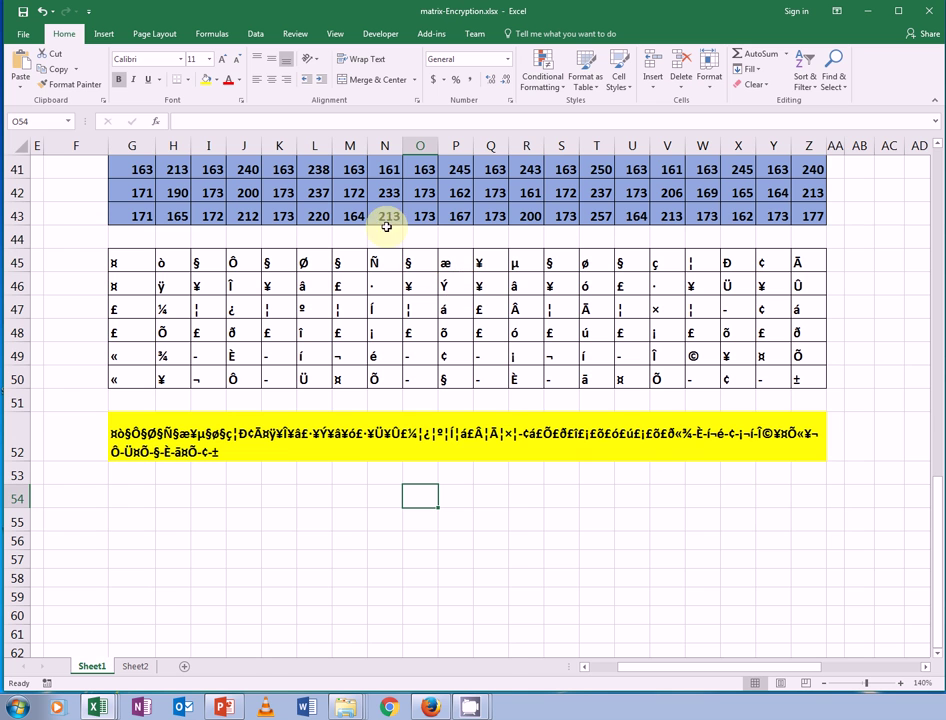
Save the workbook as Excel Macro-Enabled Workbook M-Encryption.xlsm in the Matrix folder
click(28, 40)
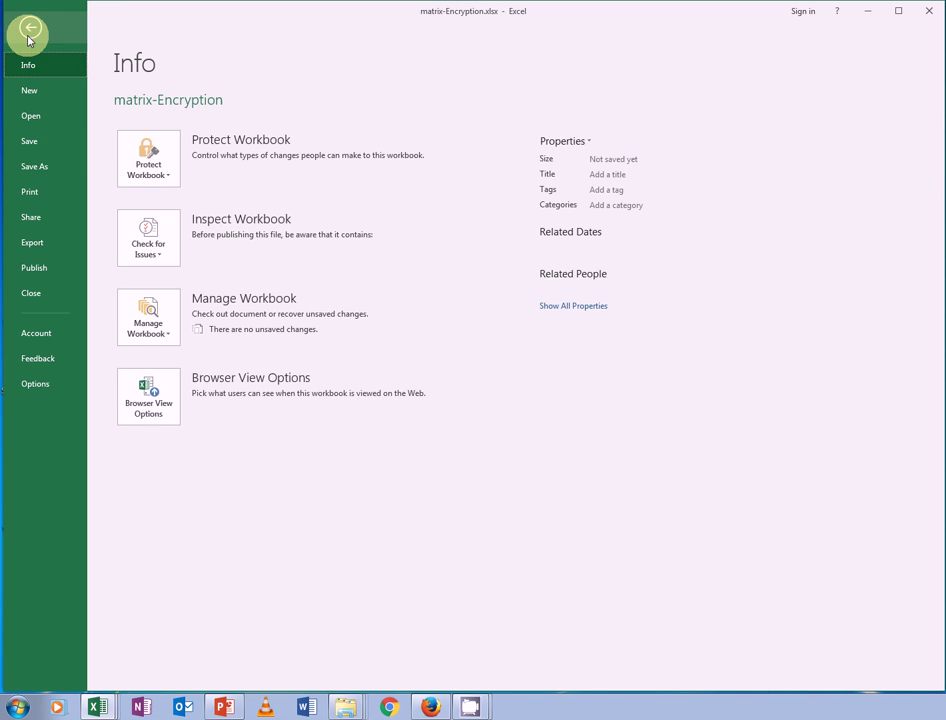
click(57, 168)
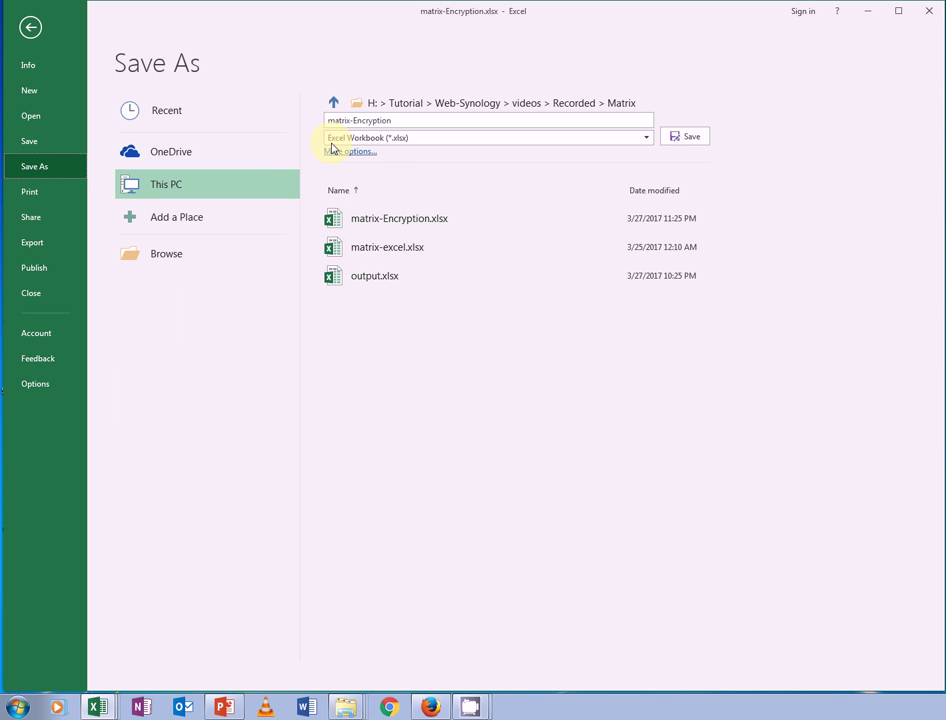
click(648, 139)
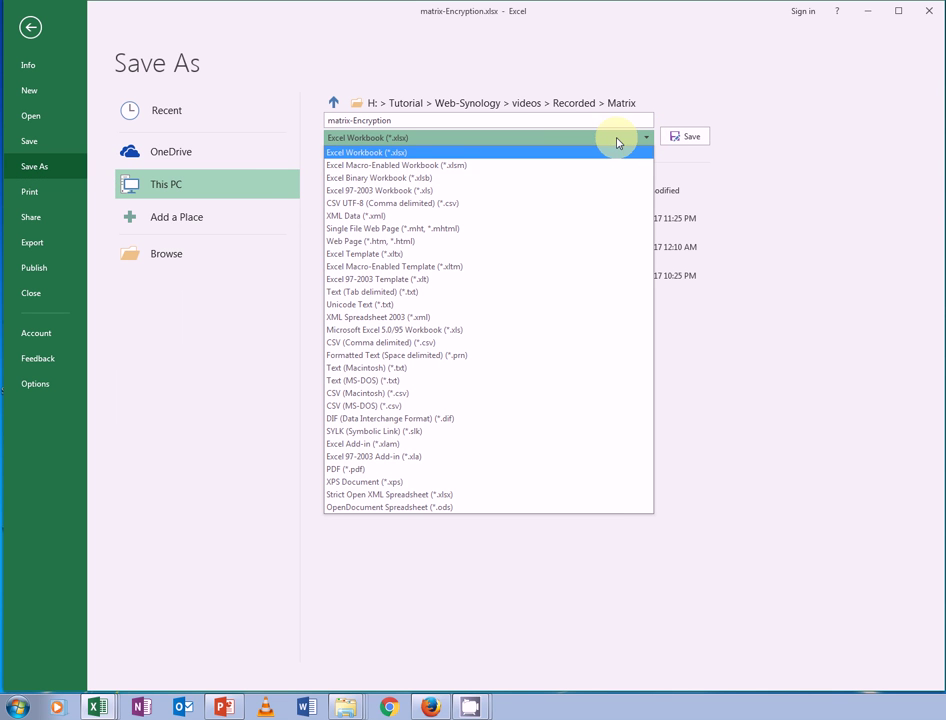
click(478, 168)
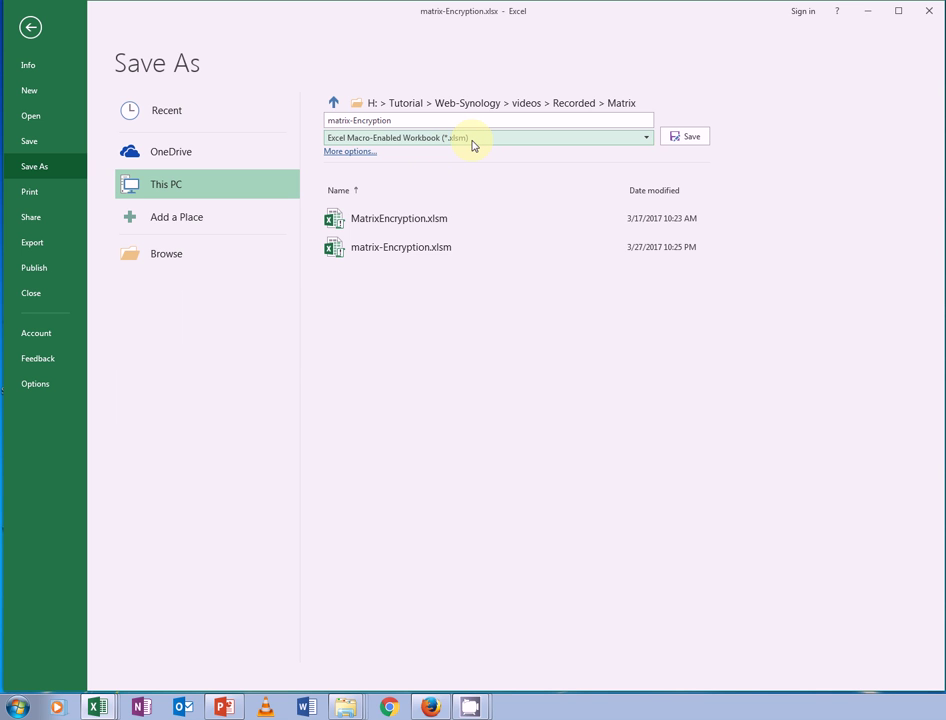
click(405, 104)
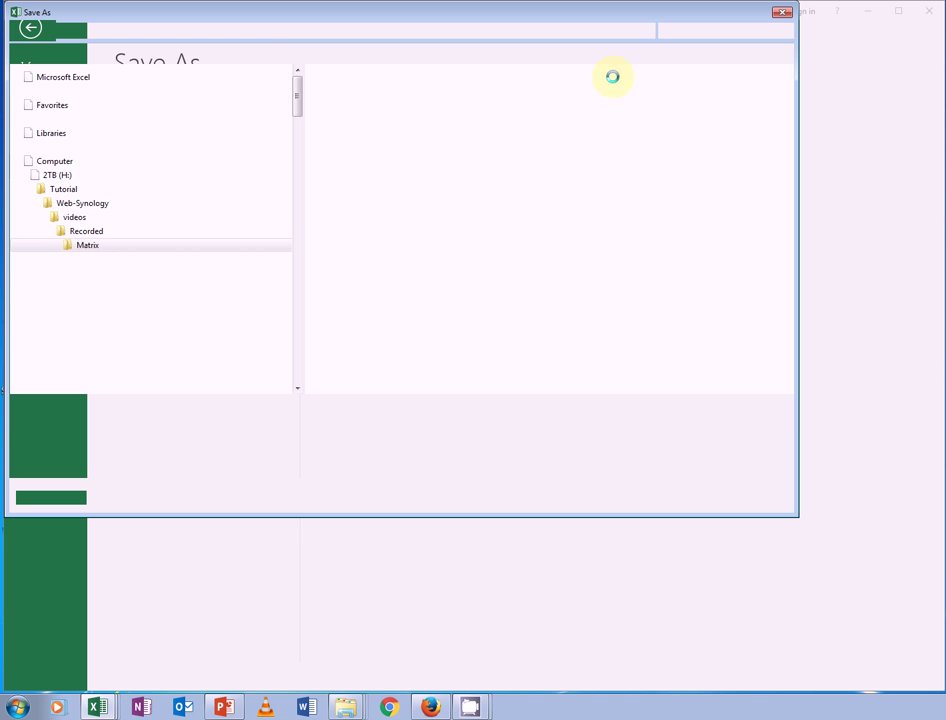
click(784, 11)
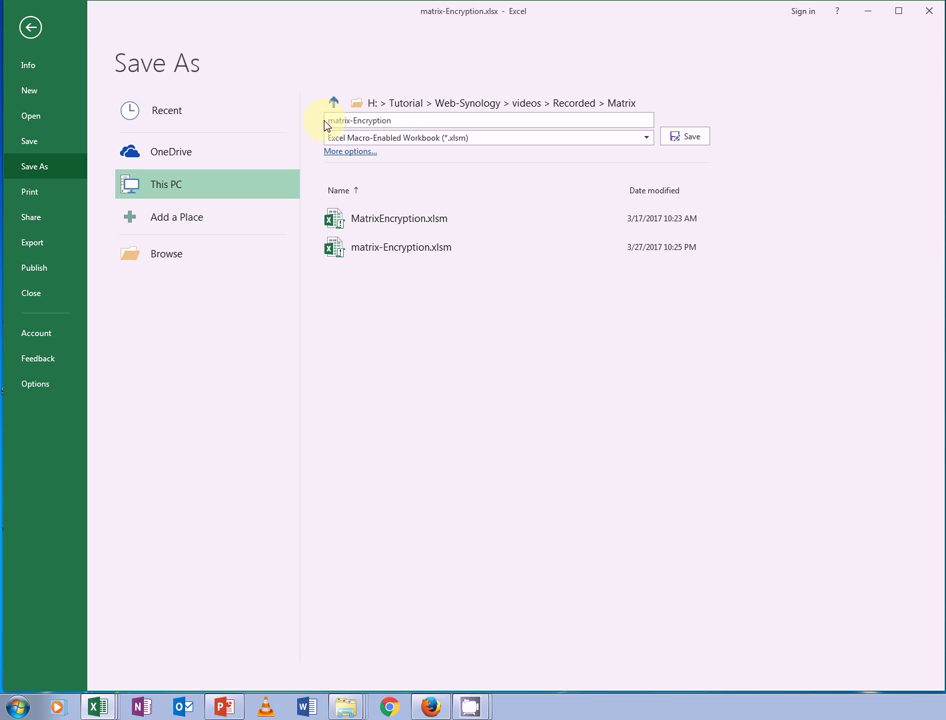
click(397, 138)
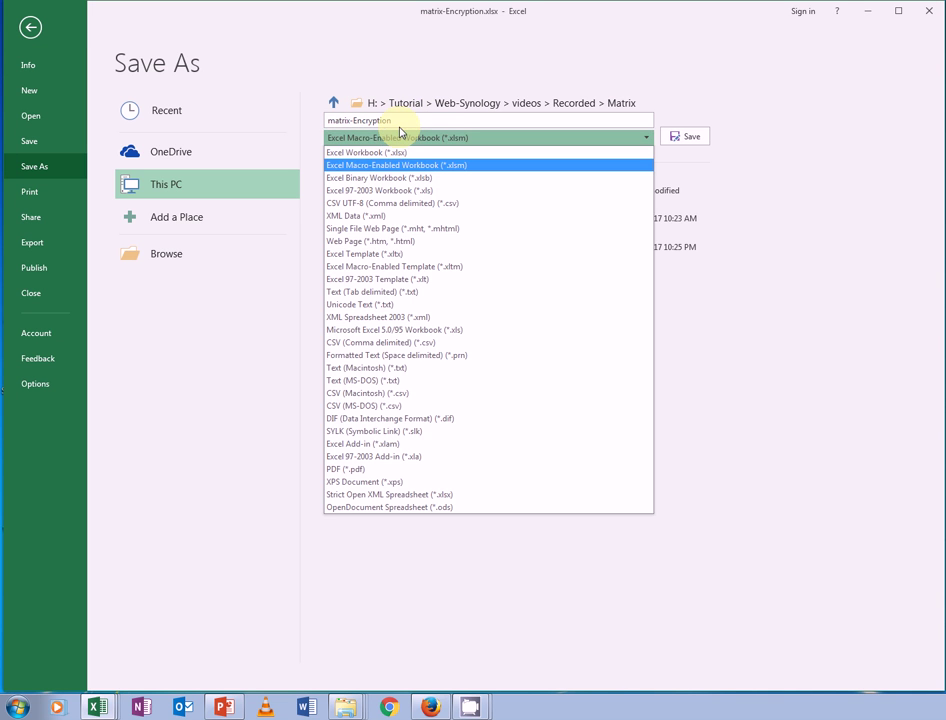
click(392, 126)
click(409, 120)
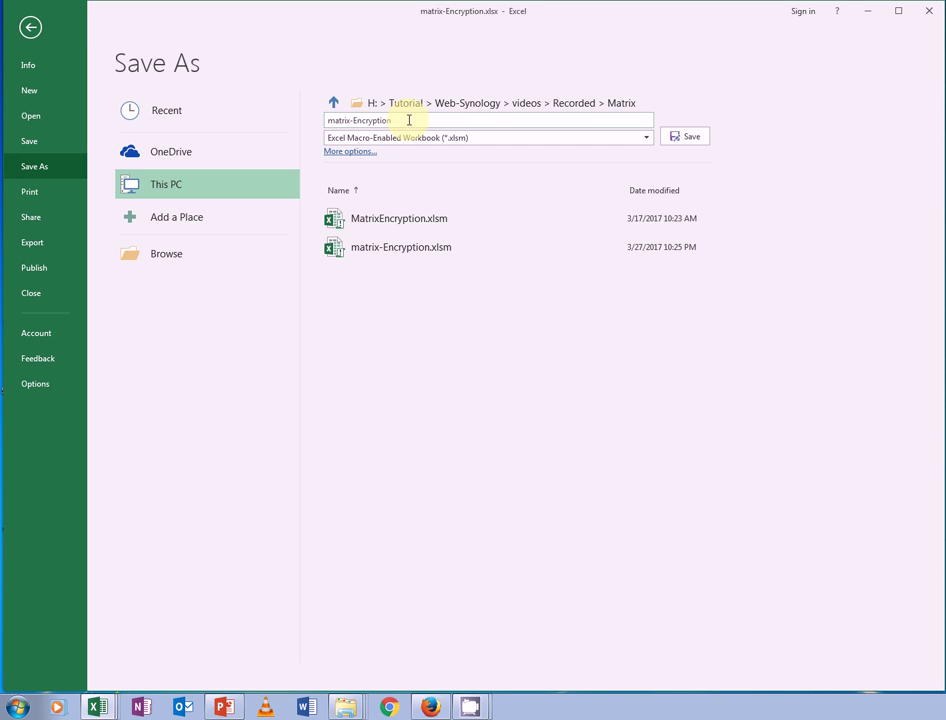
key(BackSpace)
key(BackSpace)
key(BackSpace)
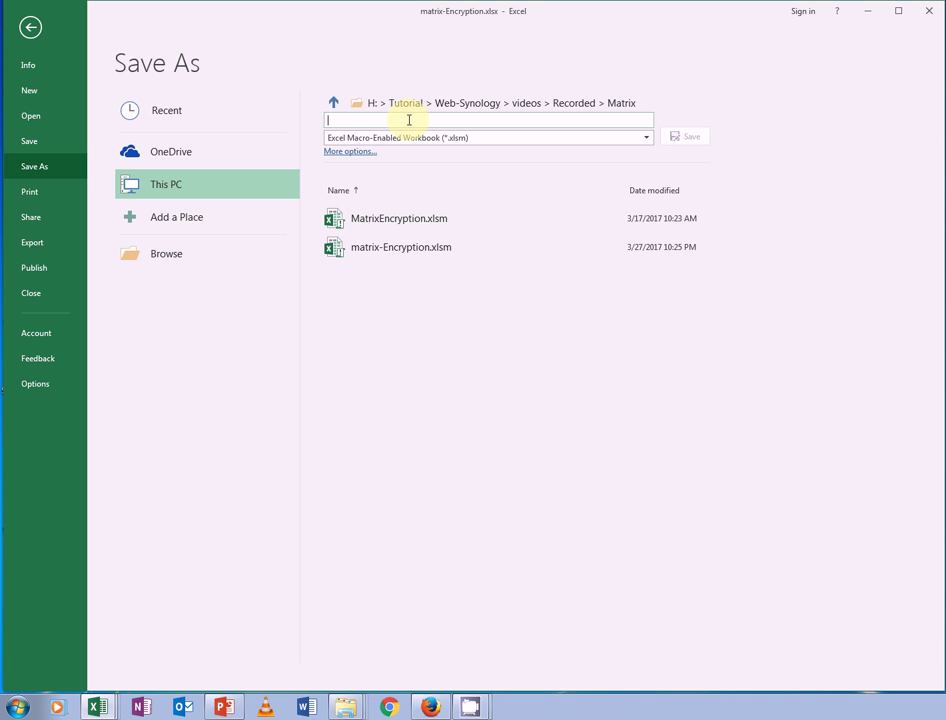
text(M-Encryption)
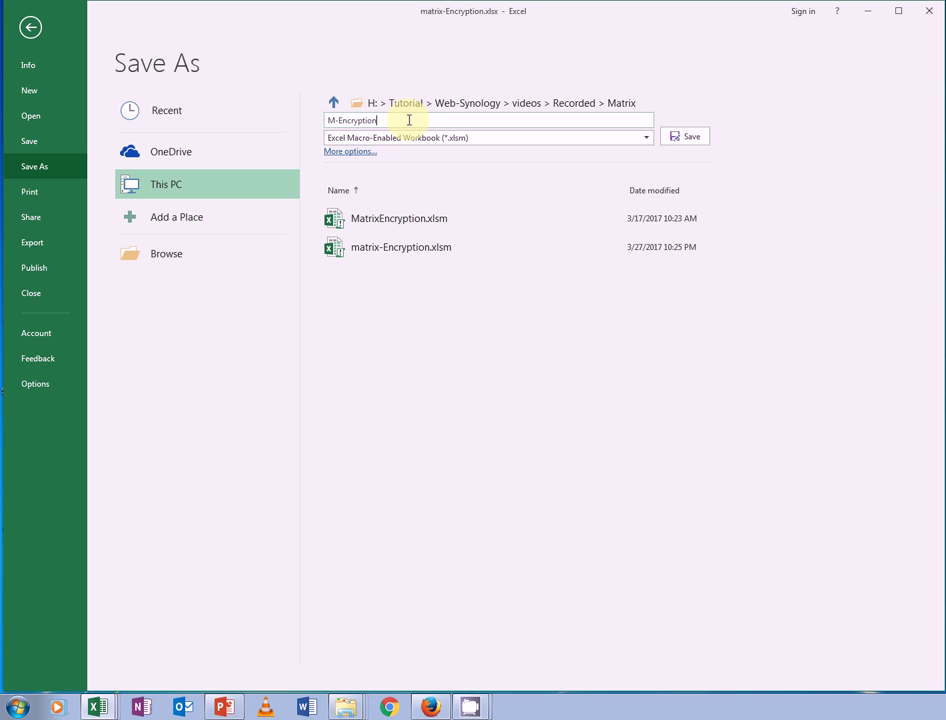
click(687, 148)
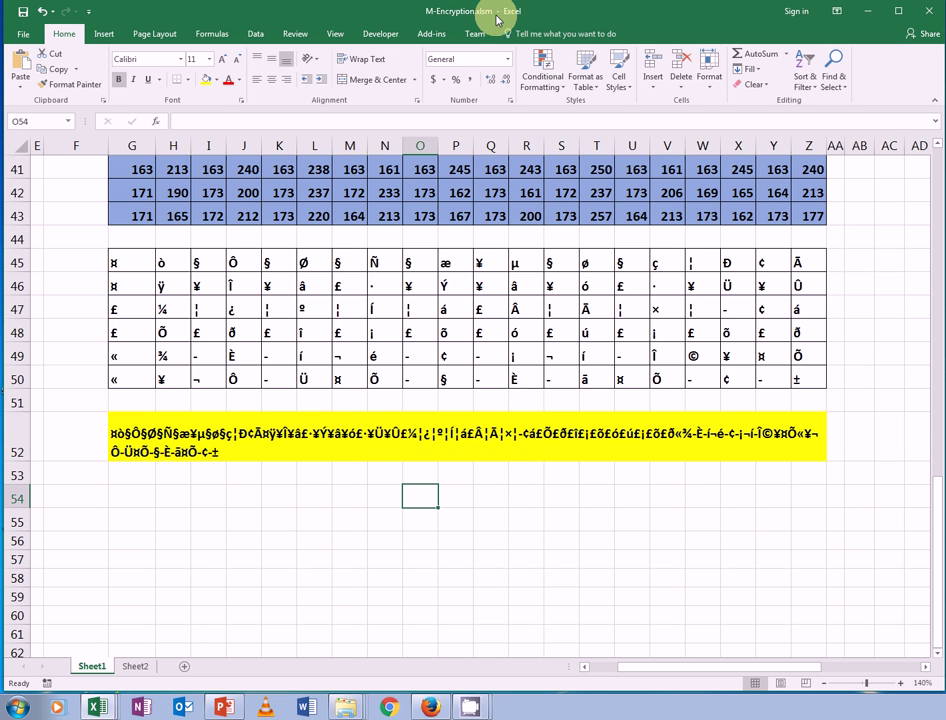
Open the VBA editor for M-Encryption.xlsm from the Developer tab's Visual Basic command
click(566, 534)
click(386, 512)
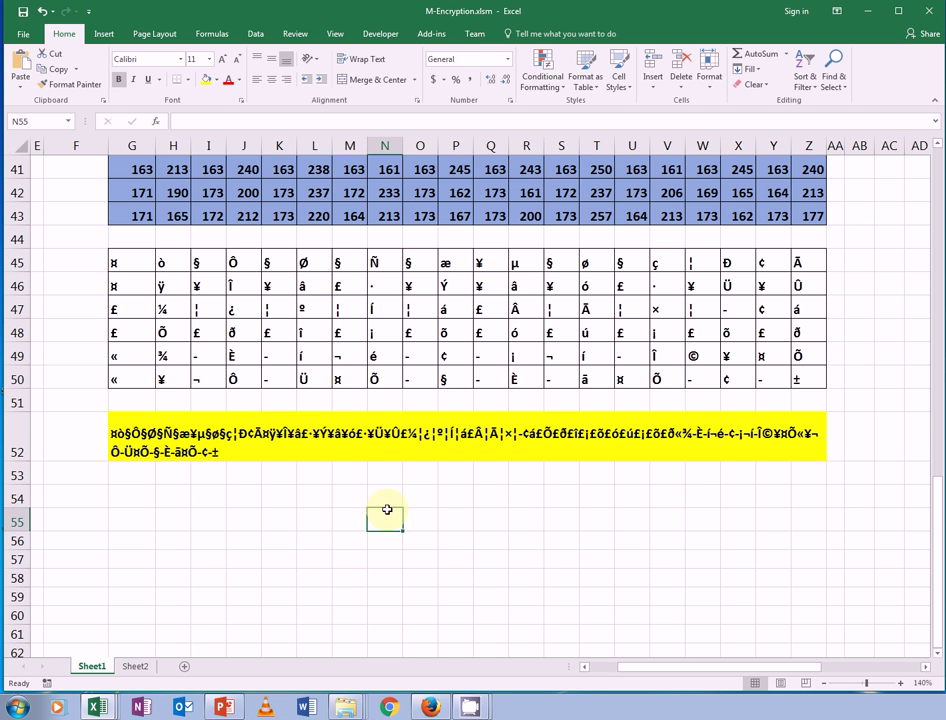
click(410, 499)
click(388, 501)
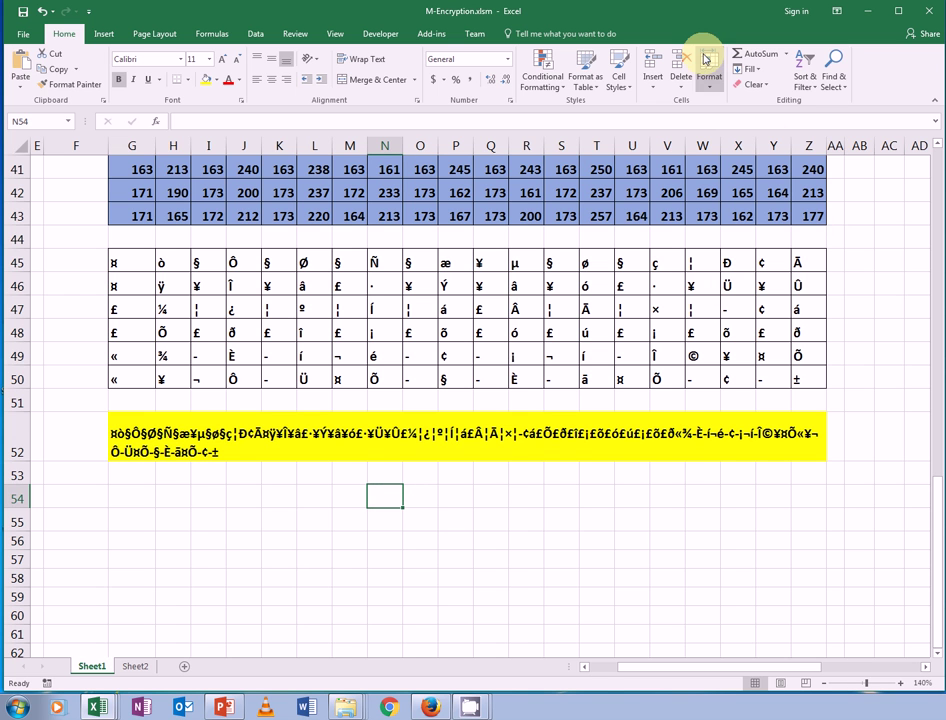
click(385, 38)
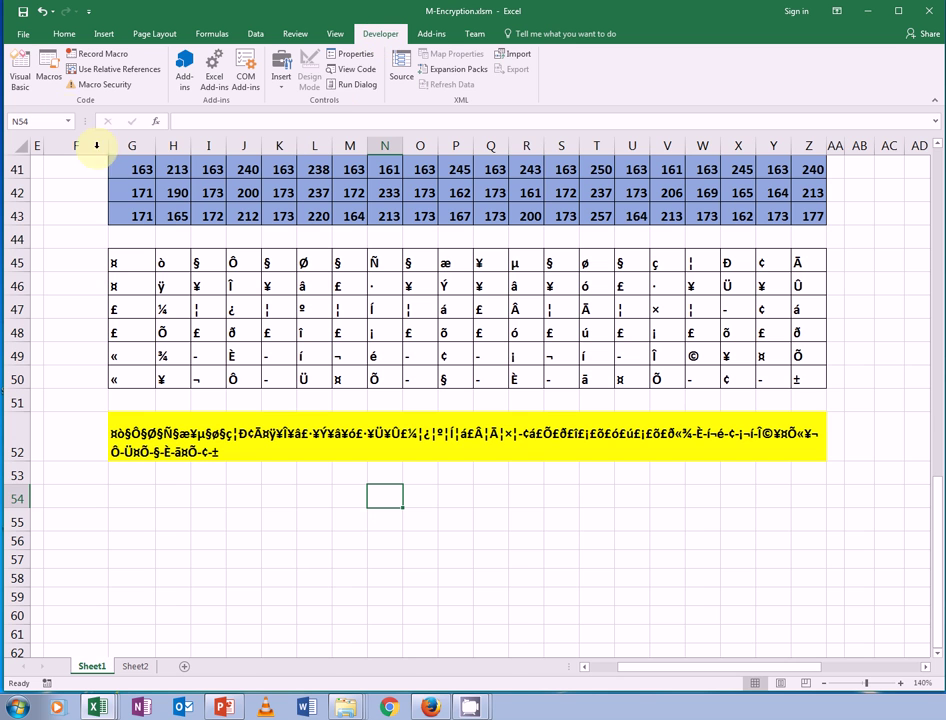
click(31, 86)
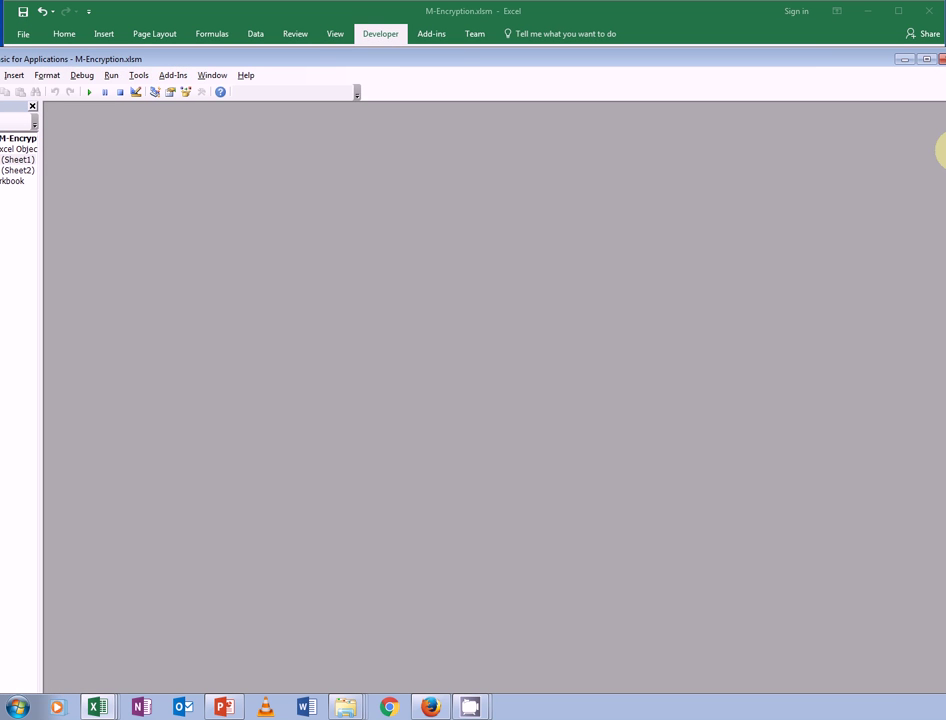
Reposition the VBA window and open ThisWorkbook's code module in an enlarged code window
drag(773, 61, 861, 30)
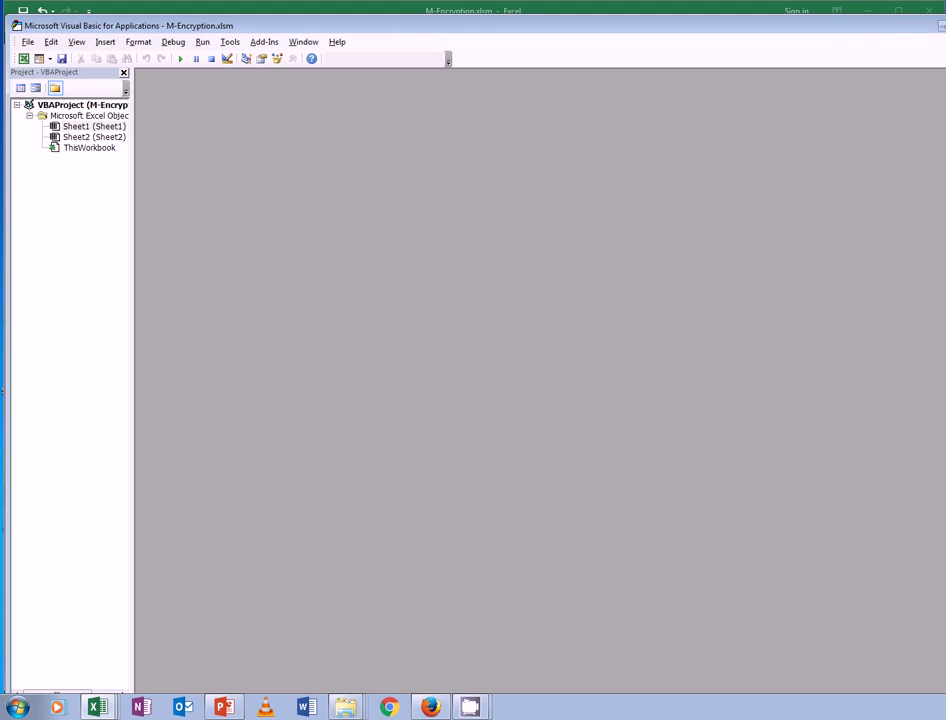
drag(944, 112, 934, 116)
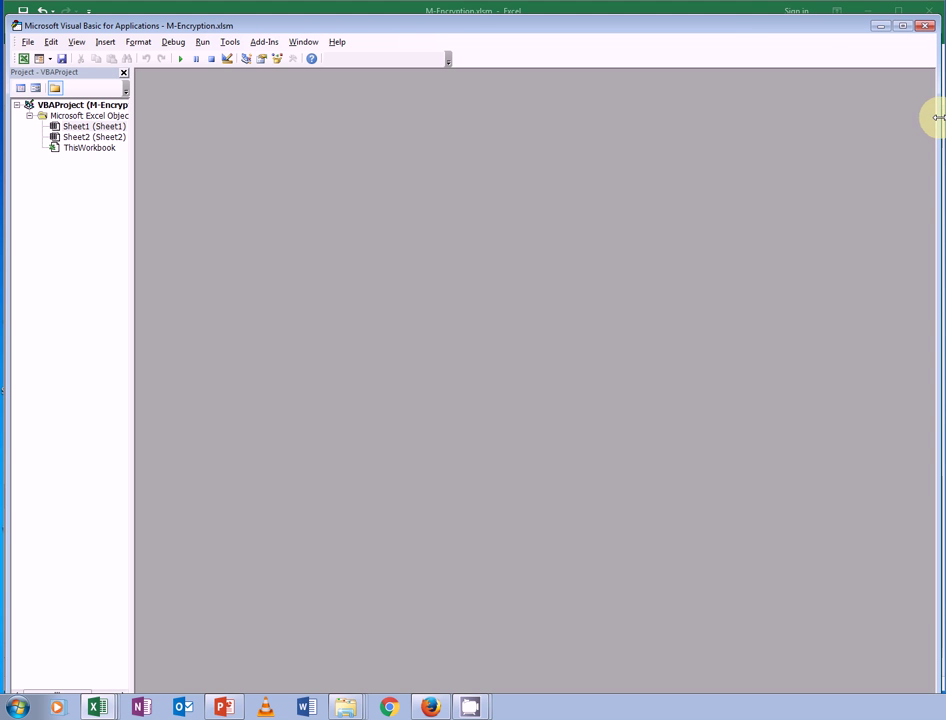
mouse_move(715, 27)
mouse_down()
mouse_move(728, 110)
mouse_move(733, 50)
mouse_up()
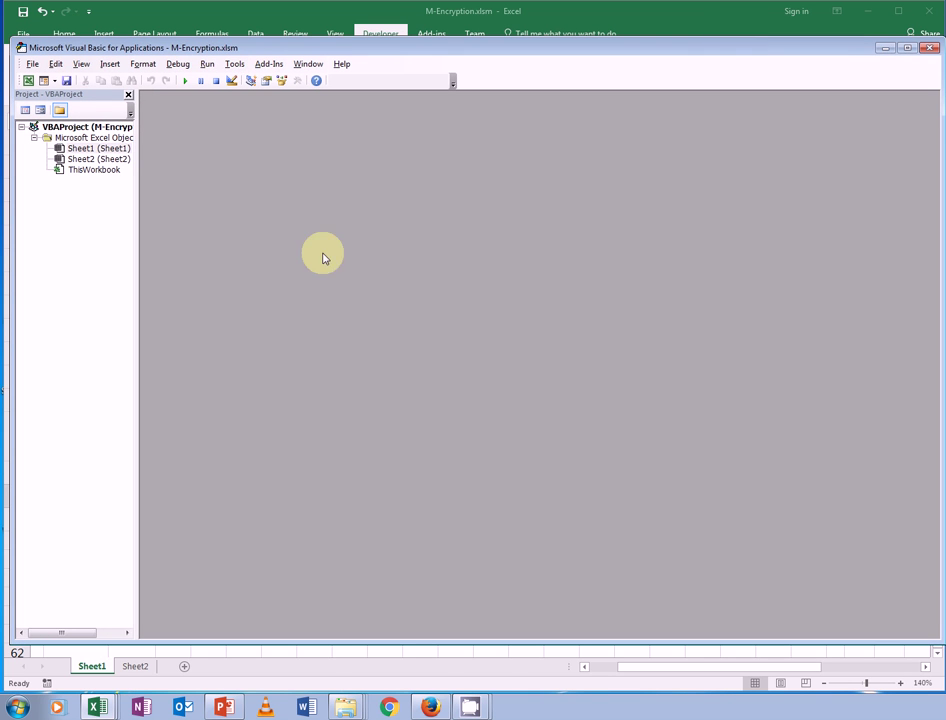
double_click(96, 173)
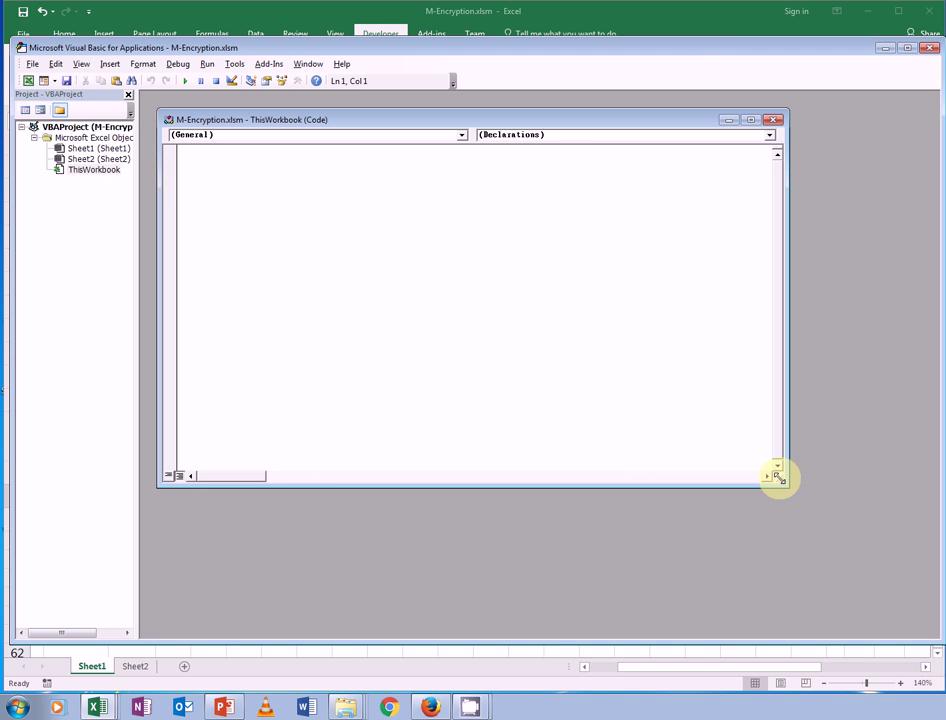
drag(779, 478, 872, 595)
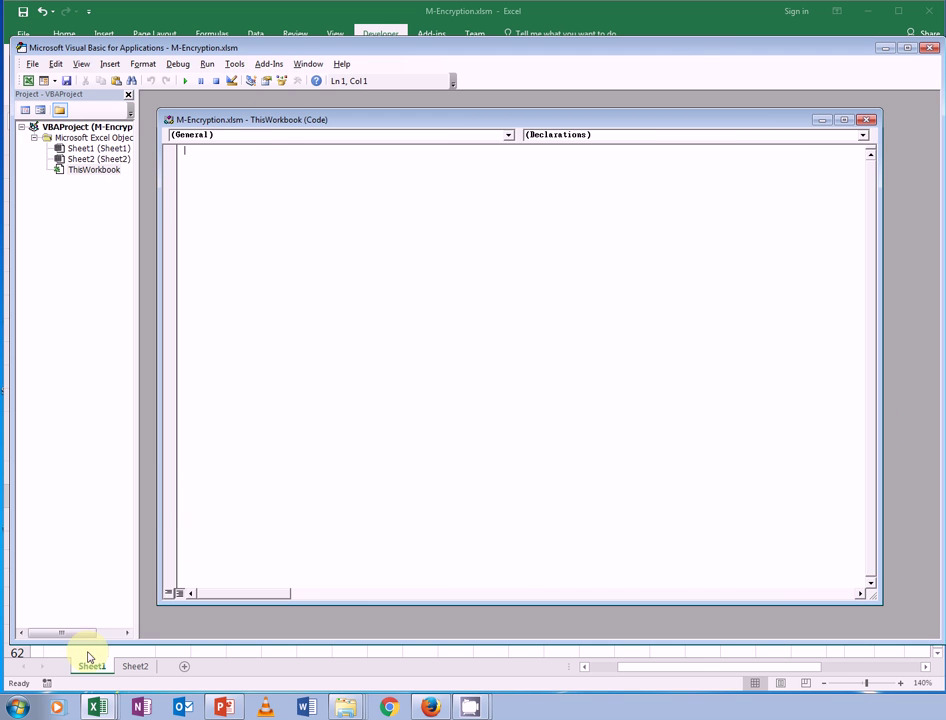
mouse_move(92, 705)
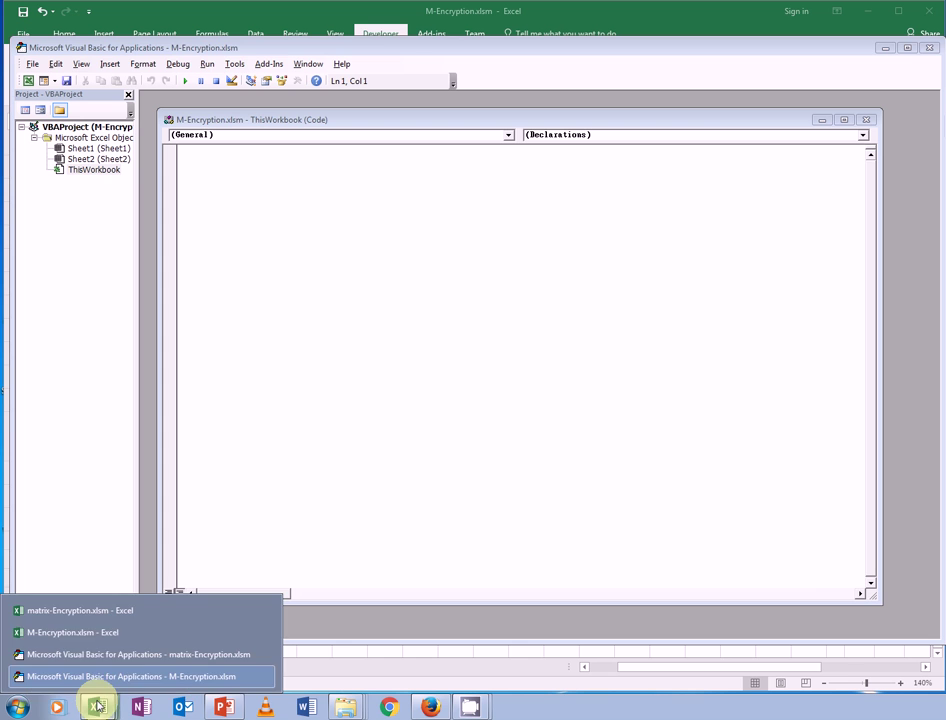
click(135, 676)
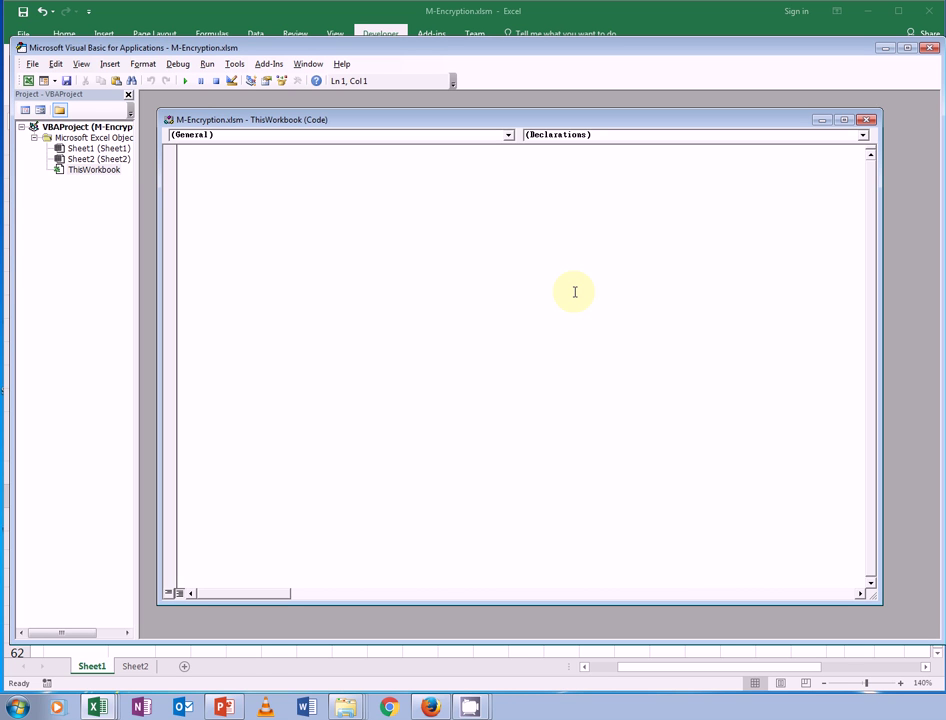
Add Option Explicit and an empty Sub TransferData() to ThisWorkbook
text(Opt)
text(ion expl)
text(icit)
key(Return)
key(Return)
text(sh)
text(d)
key(BackSpace)
key(BackSpace)
text(ub )
text(Tran)
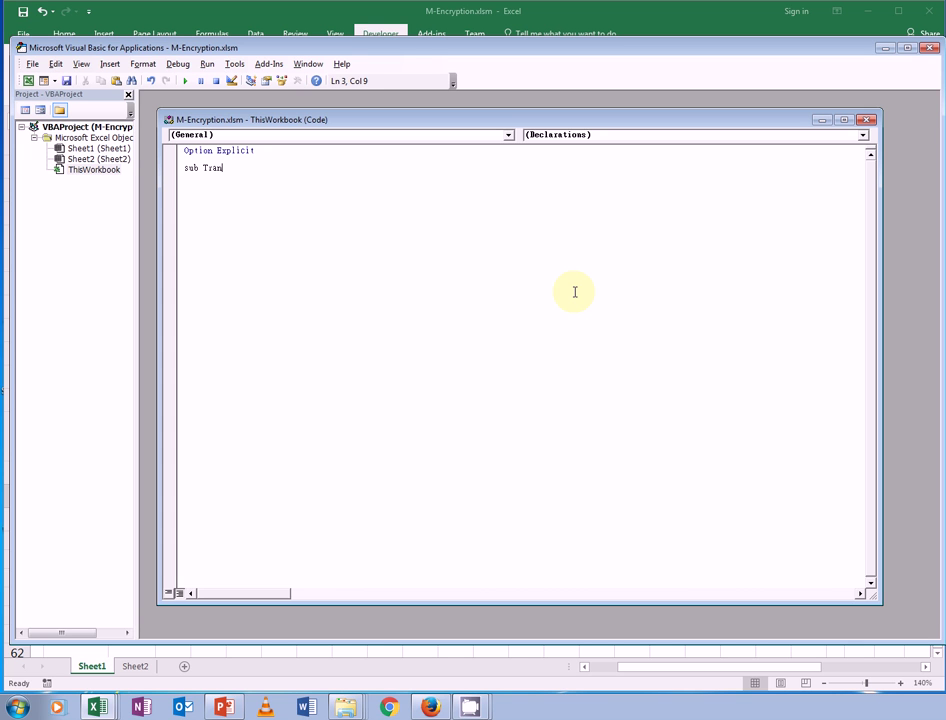
text(sfe)
text(rData()
text())
key(Return)
key(Return)
key(Return)
key(Return)
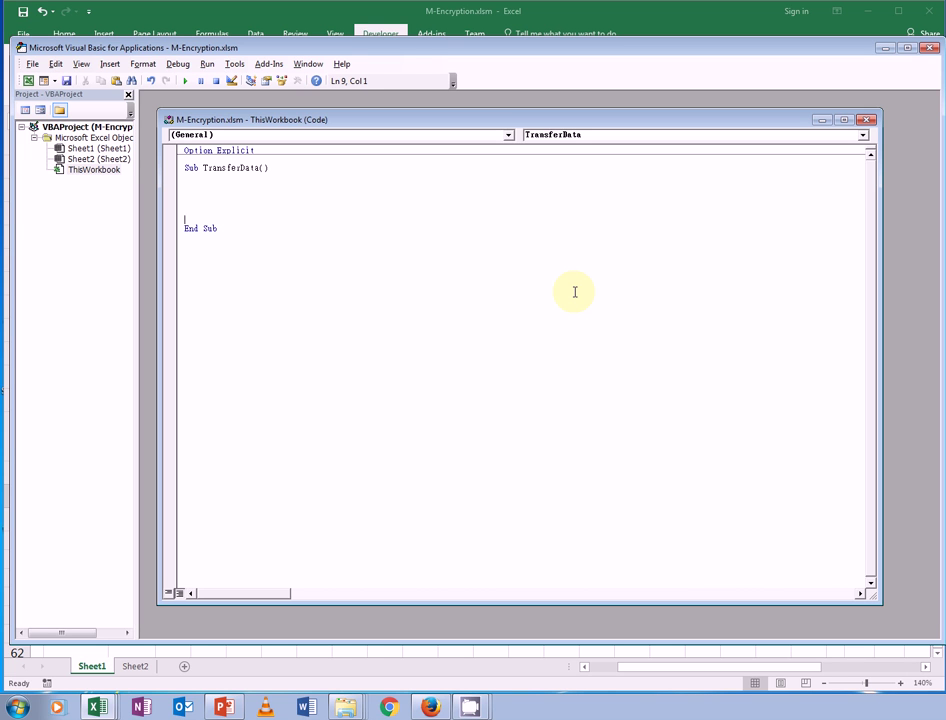
Add an empty Sub ToggleEvents(blnState As Boolean) below TransferData, dismissing the compile error
key(Down)
key(Down)
key(Return)
text(sub )
text(T)
text(oggleEve)
text(nts()
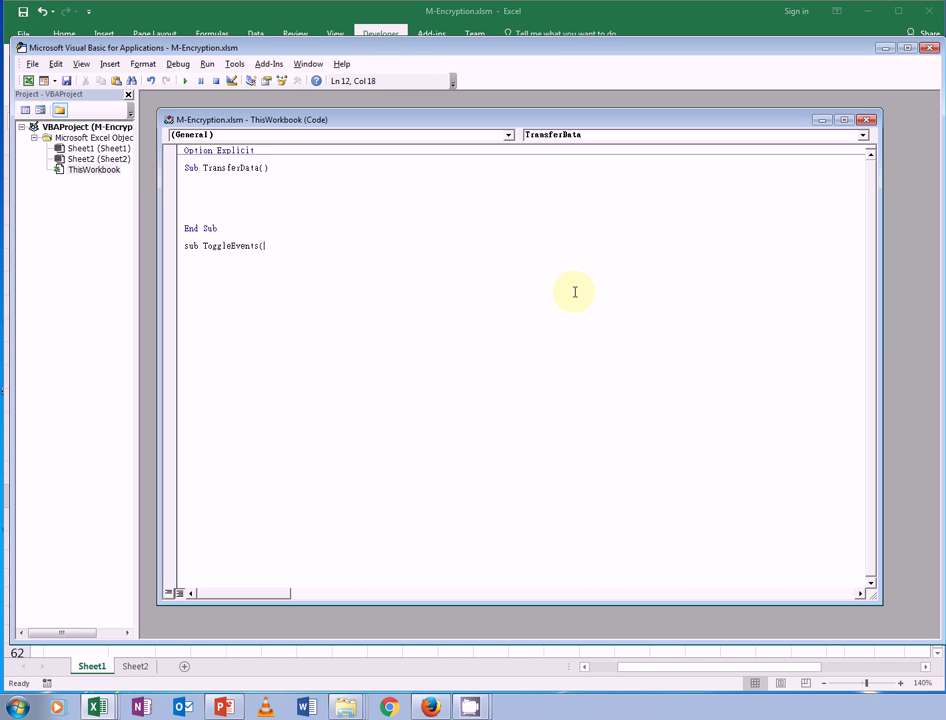
text(B)
key(BackSpace)
text(bln)
text(S)
text(tate)
text( as bo)
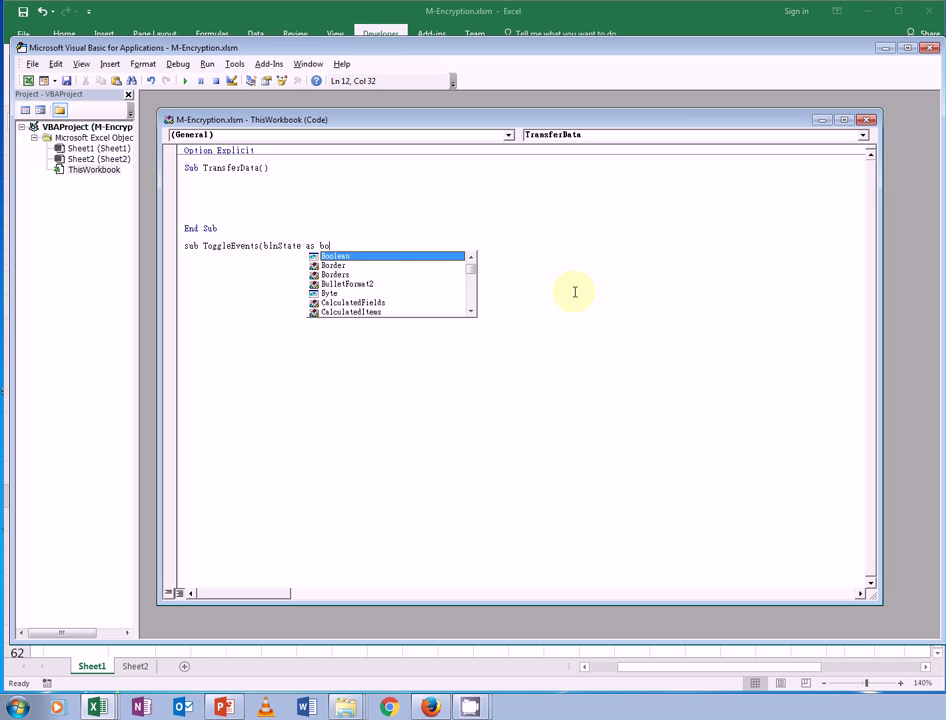
text(o)
key(Return)
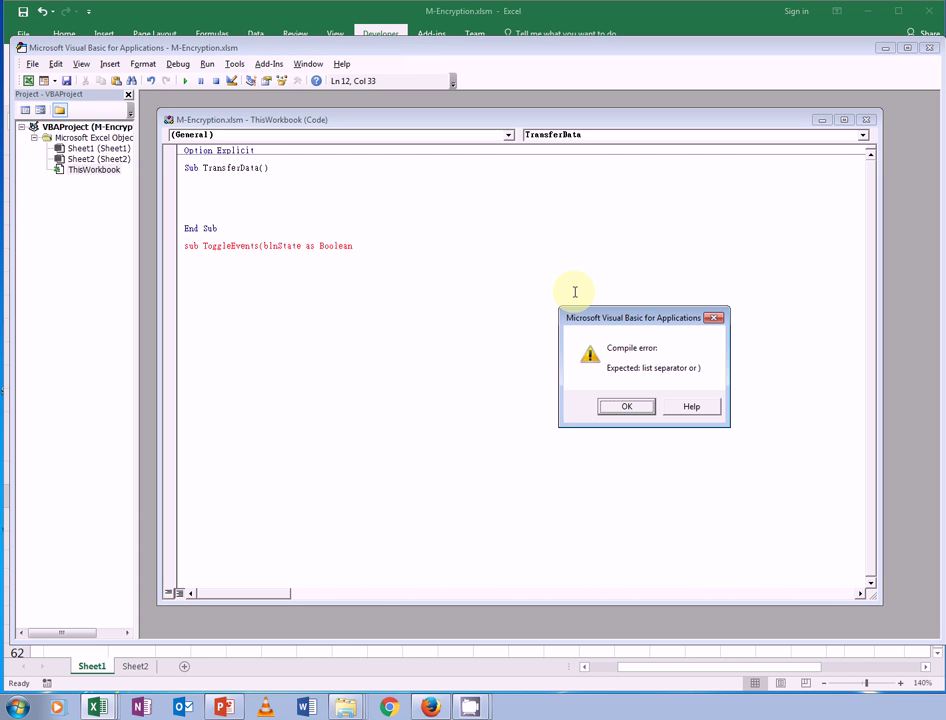
click(715, 319)
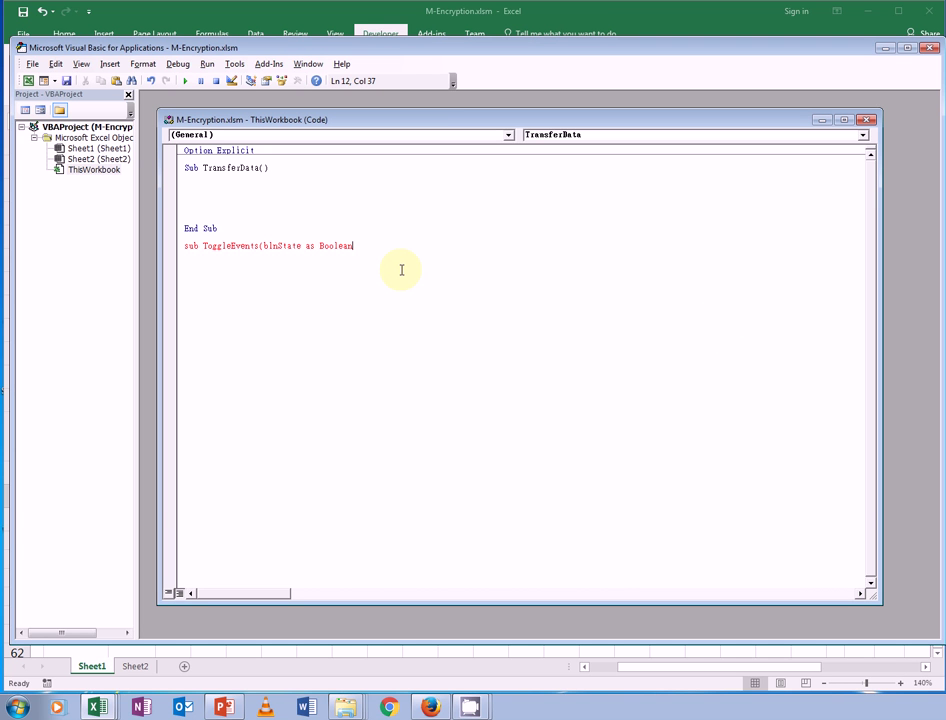
text())
key(Return)
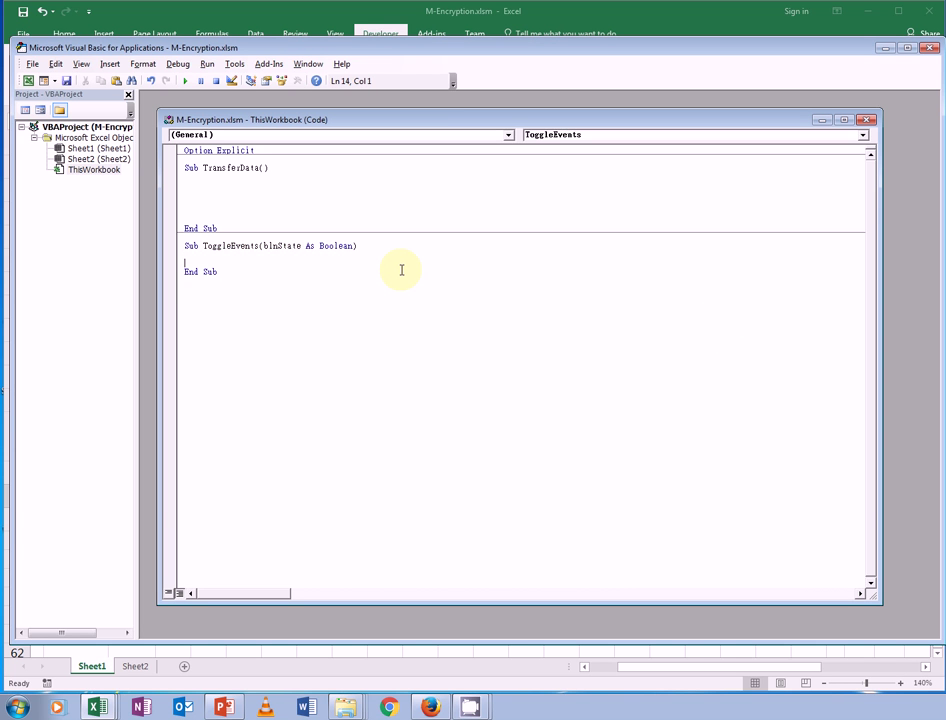
key(Down)
key(Down)
key(Down)
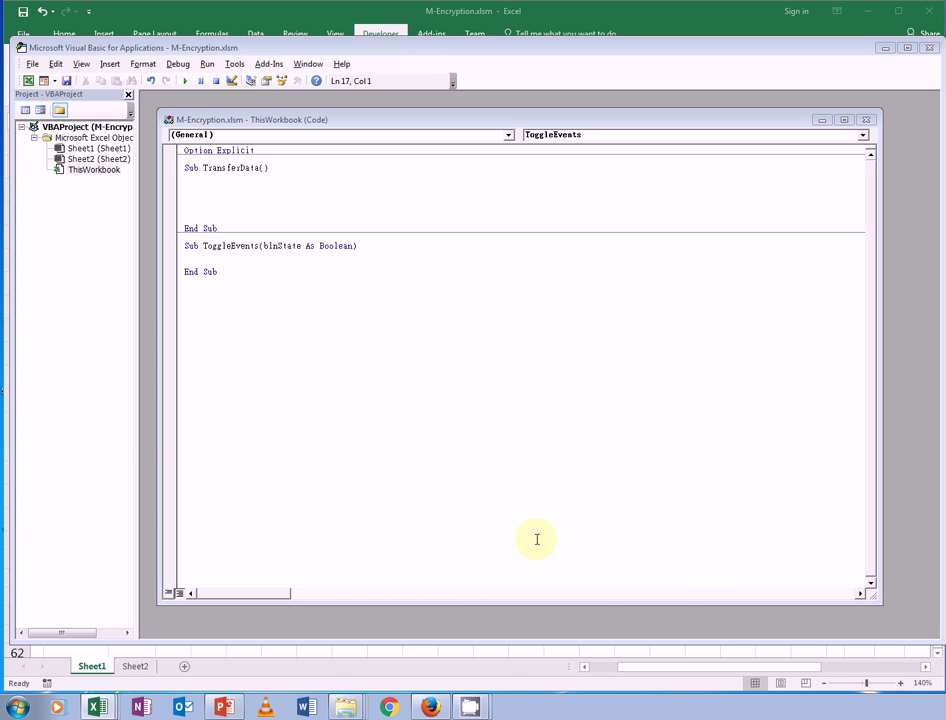
click(193, 297)
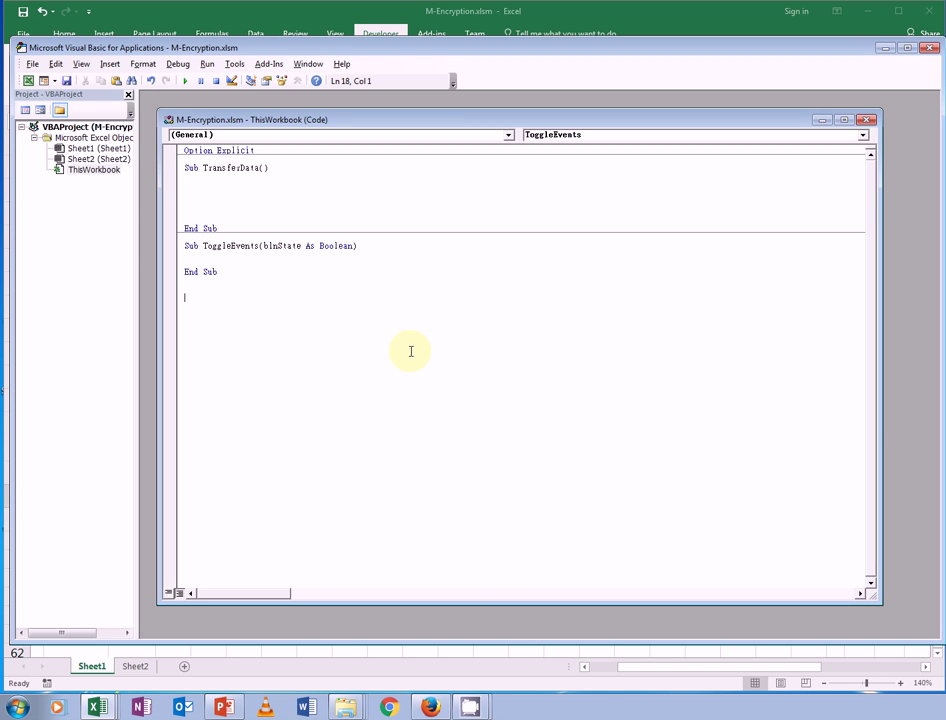
Add an empty Function wbopen(wbName As String) As Boolean below ToggleEvents
text(Func)
text(tion)
text( wb)
text(op)
text(en()
text(wb)
text(Name)
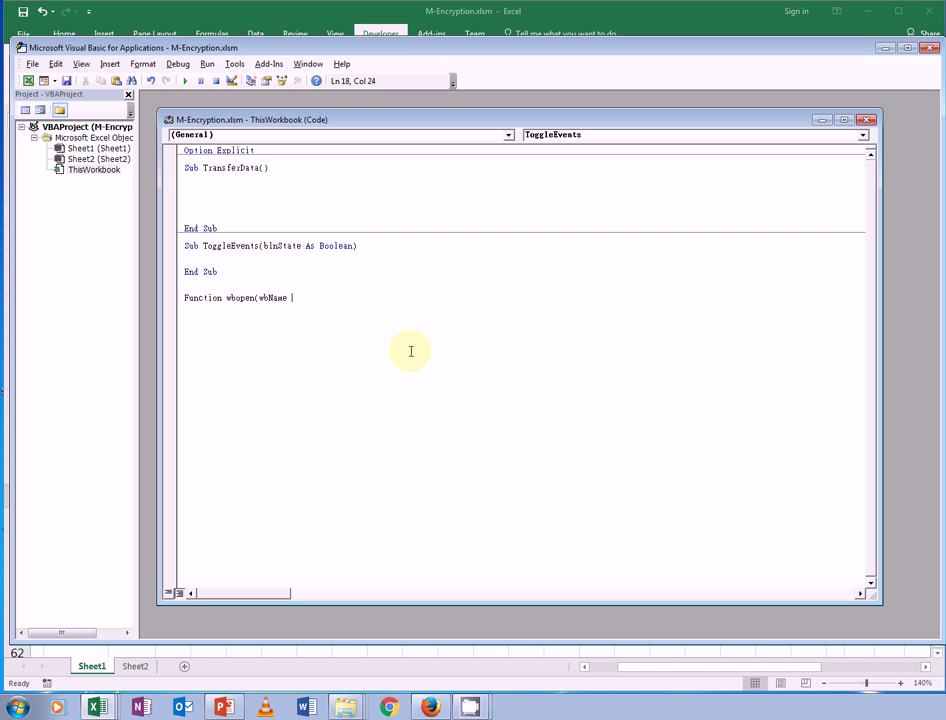
text( as string)
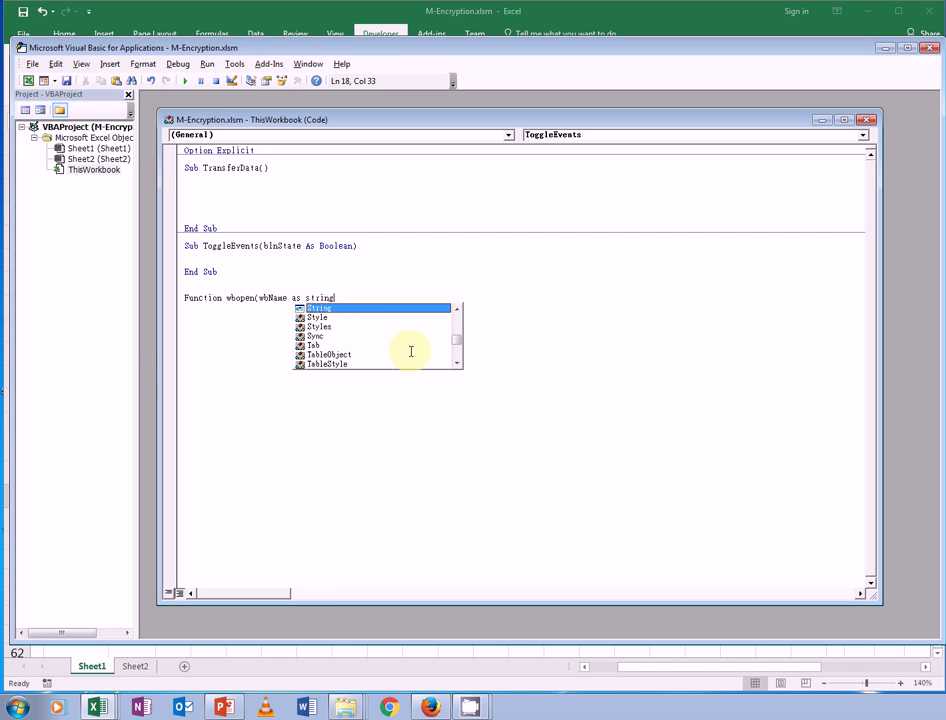
text())
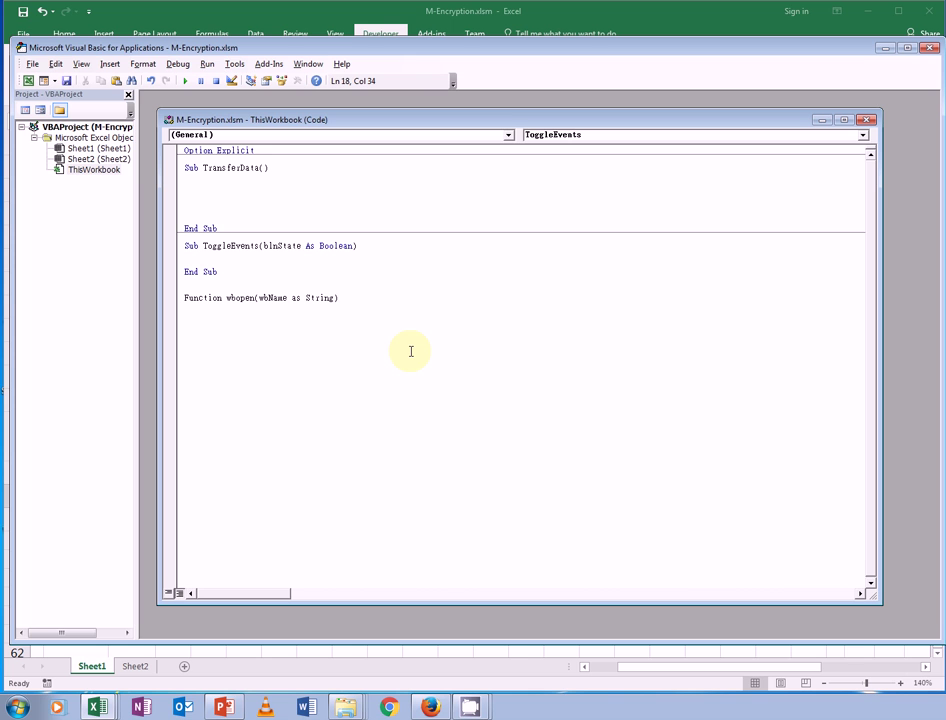
text( as b)
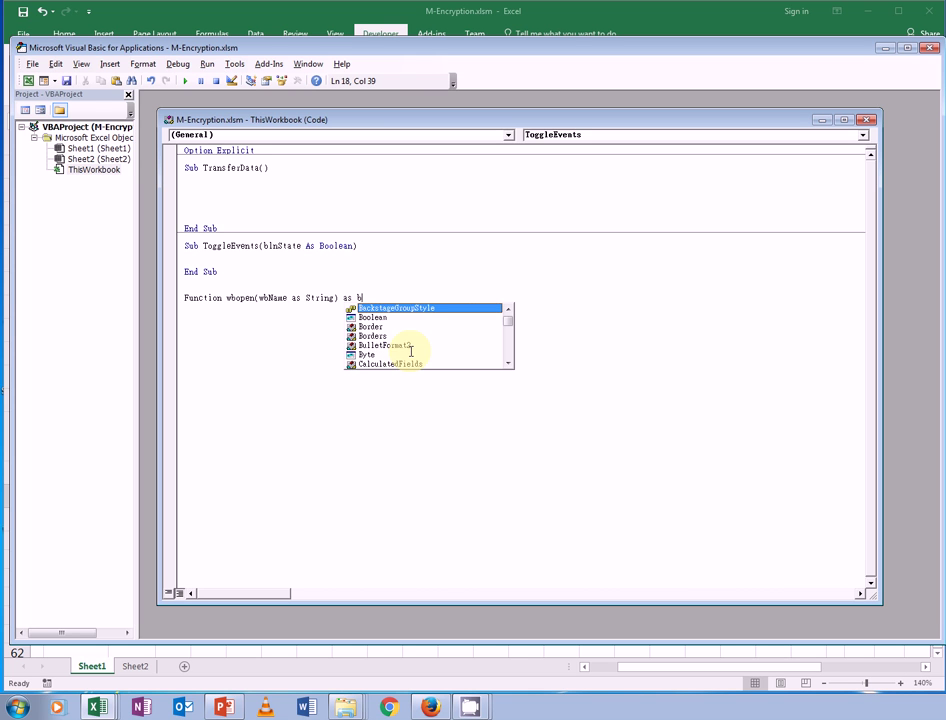
text(ool)
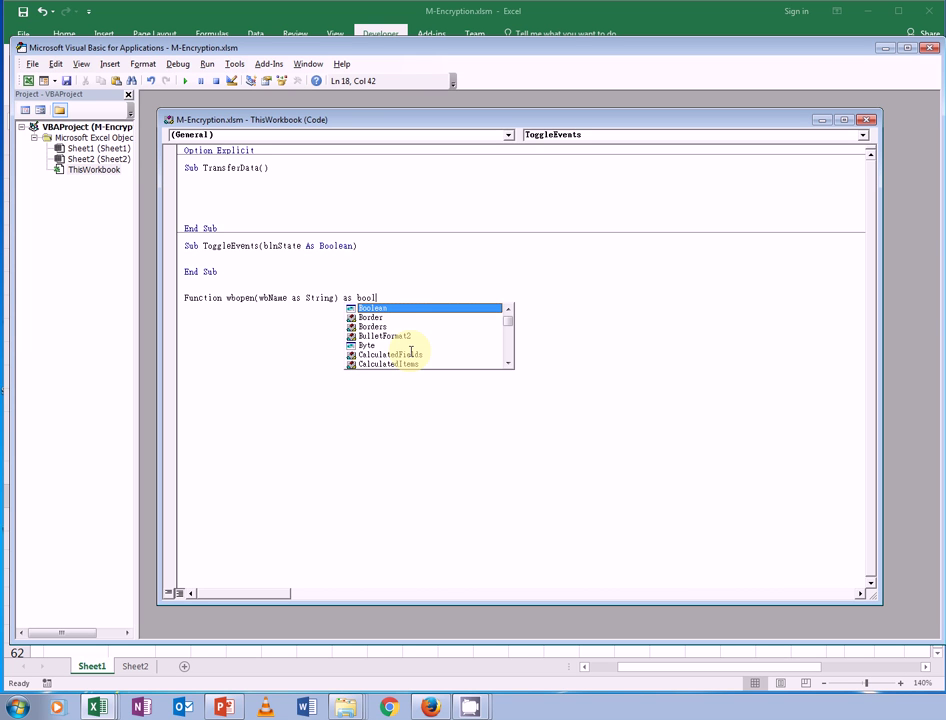
text(ean)
key(Return)
key(Return)
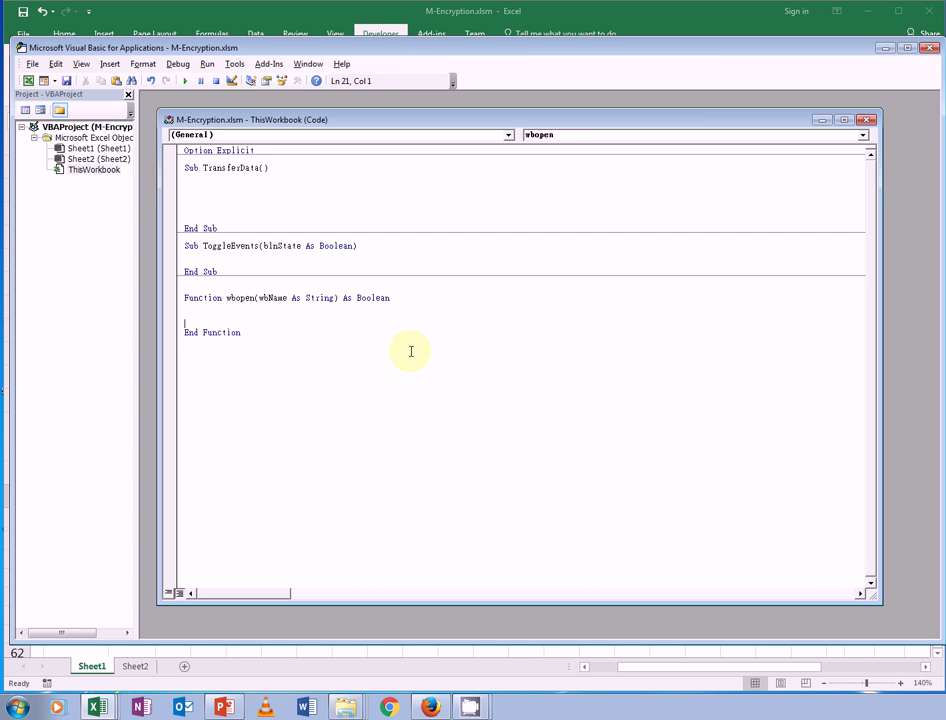
click(262, 205)
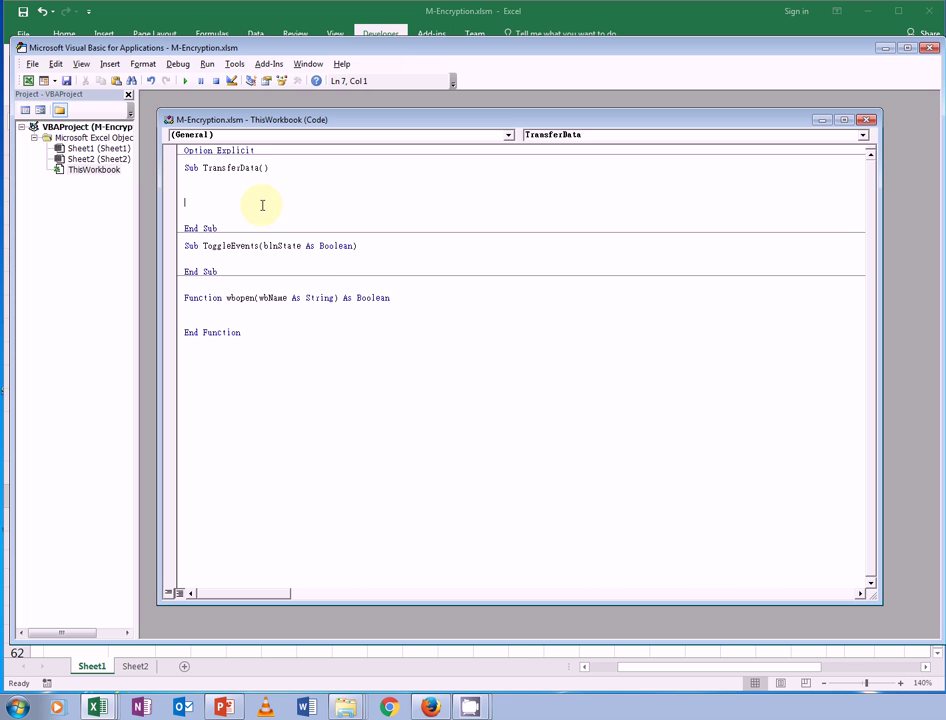
click(259, 260)
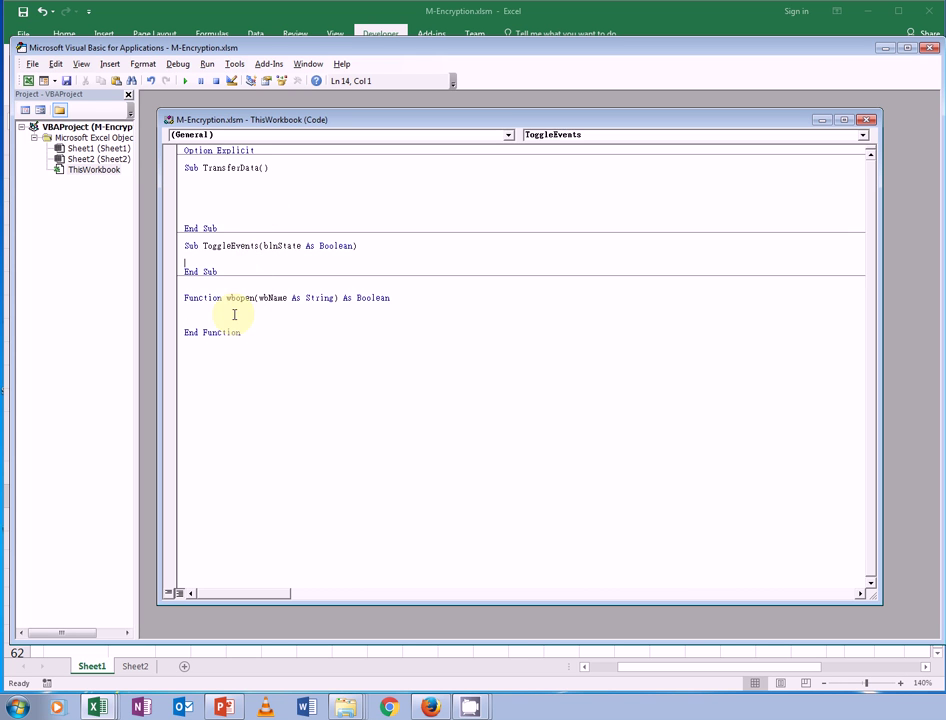
click(290, 316)
click(313, 196)
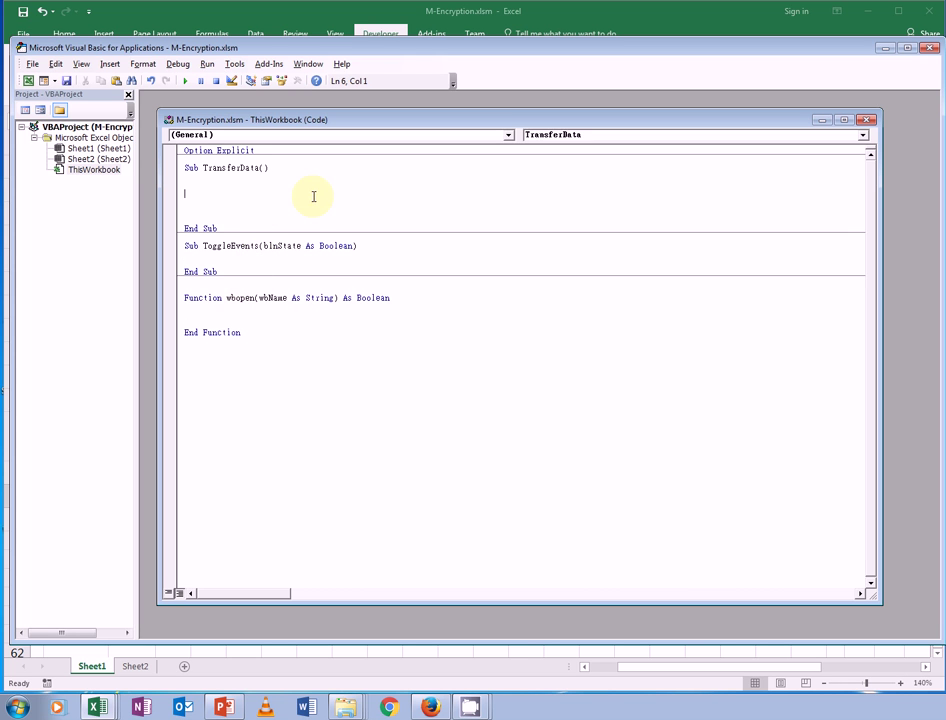
click(234, 179)
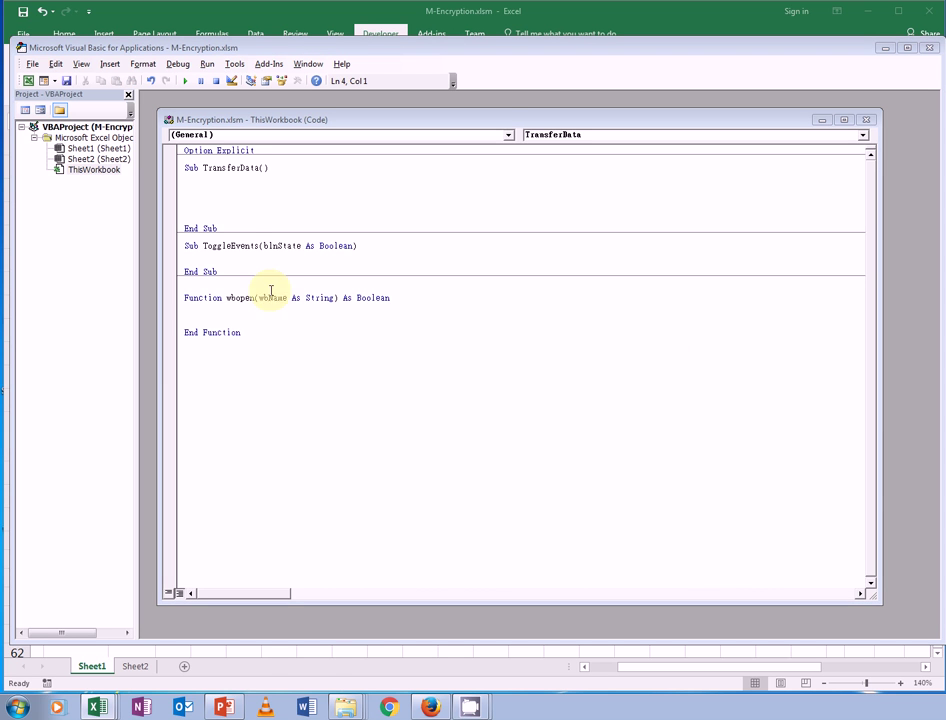
Paste the code bodies into TransferData, ToggleEvents and wbopen, and widen the code window
click(192, 182)
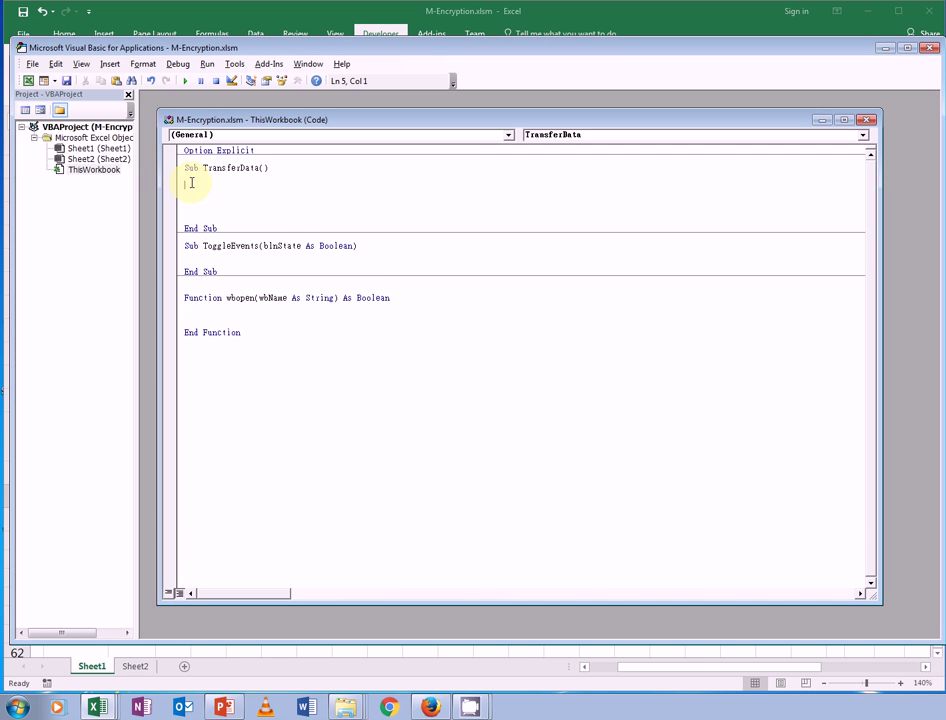
text(Dim wkb As Workbook, wks As Worksheet, LastRow As Long     Dim FilePath As String, FileName As String     Dim ws As Worksheet, blnOpened As Boolean      FilePath = ActiveWorkbook.Path      FileName = "output.xlsx"      'Call ToggleEvents(False)      Set ws = ThisWorkbook.Sheets("Sheet1")       'Set wkb = Workbooks.Open(FilePath & FileName)      If wbopen(FileName) = True Then         Set wkb = Workbooks(FileName)         blnOpened = False     Else         If Right(FilePath, 1) <> Application.PathSeparator Then             FilePath = FilePath & Application.PathSeparator         End If         Set wkb = Workbooks.Open(FilePath & FileName)         blnOpened = True     End If       Set wks = wkb.Sheets("Sheet1")       wks.Cells(1, "A").Value = ws.Cells(52, "G").Value      If blnOpened = True Then         wkb.Close SaveChanges:=True     End If)
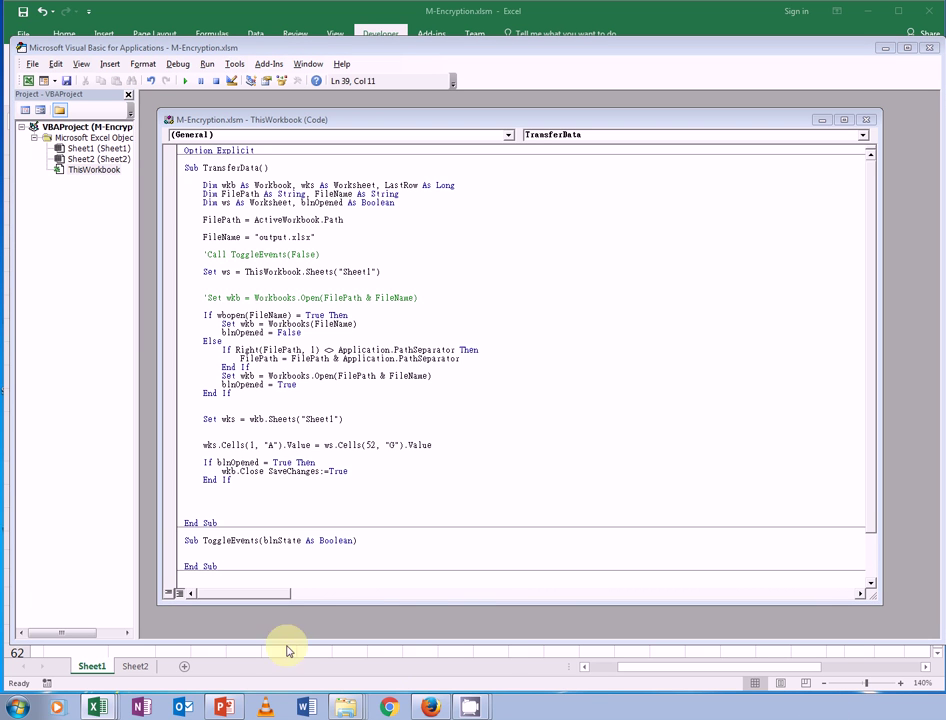
click(214, 557)
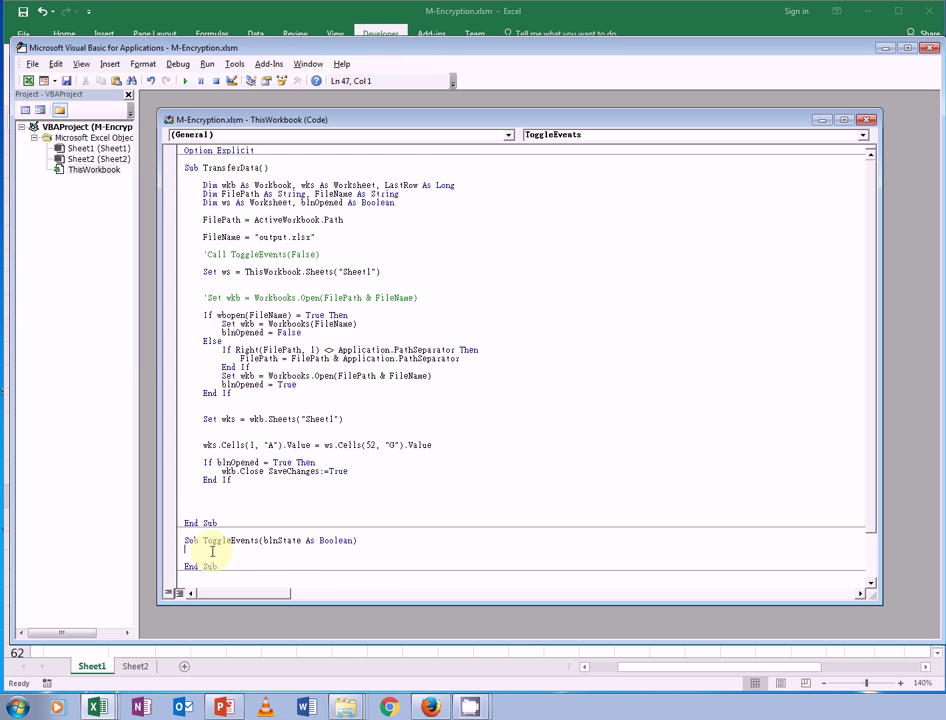
text('Originally written by firefytr     With Application         .DisplayAlerts = blnState         .EnableEvents = blnState         .ScreenUpdating = blnState         If blnState Then .CutCopyMode = False         If blnState Then .StatusBar = False     End With)
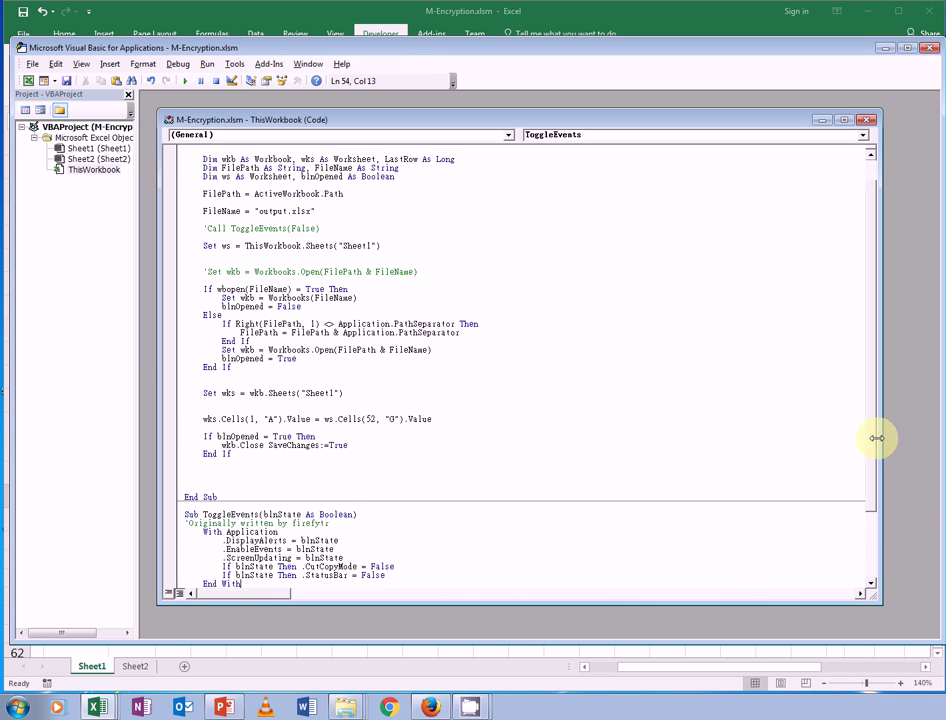
scroll(876, 500, down, 3)
click(340, 557)
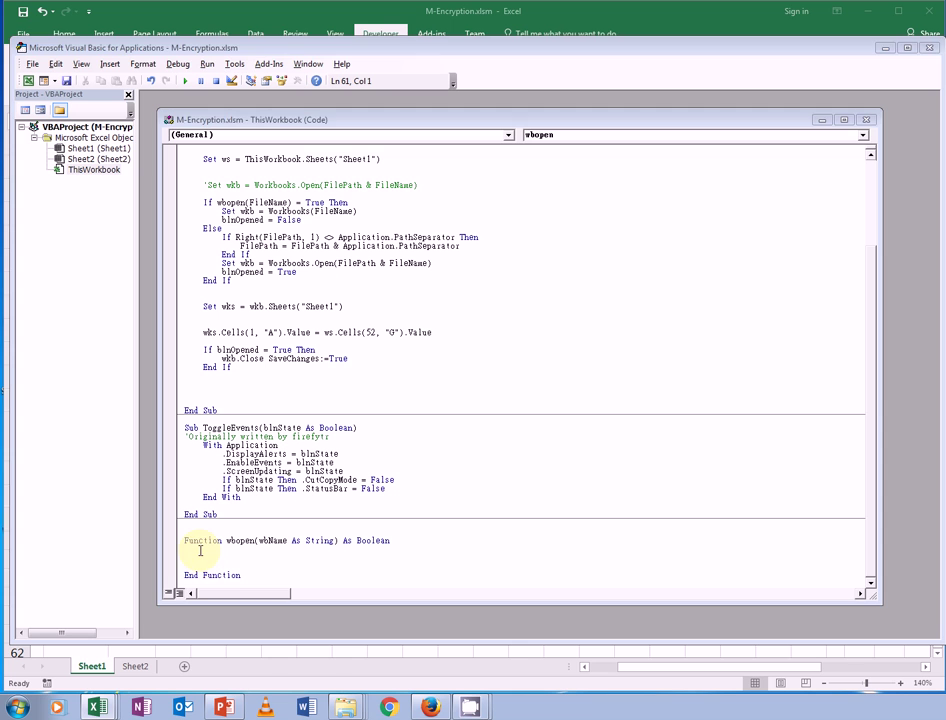
click(200, 548)
text('Originally found written by Jake Marx     On Error Resume Next     wbopen = Len(Workbooks(wbName).Name))
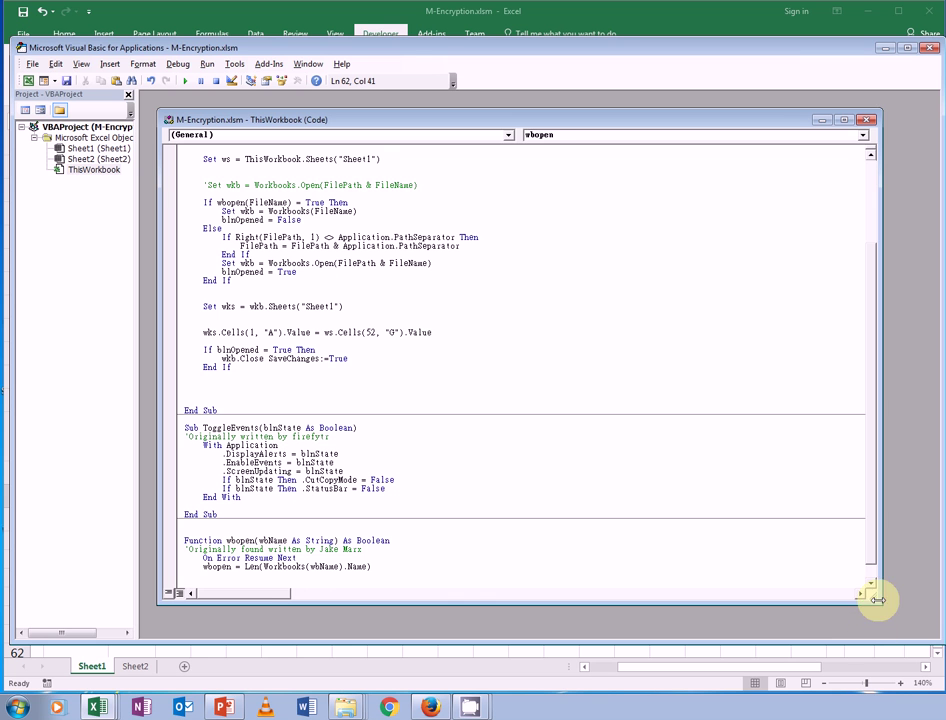
mouse_move(872, 598)
mouse_down()
mouse_move(900, 629)
mouse_move(922, 628)
mouse_up()
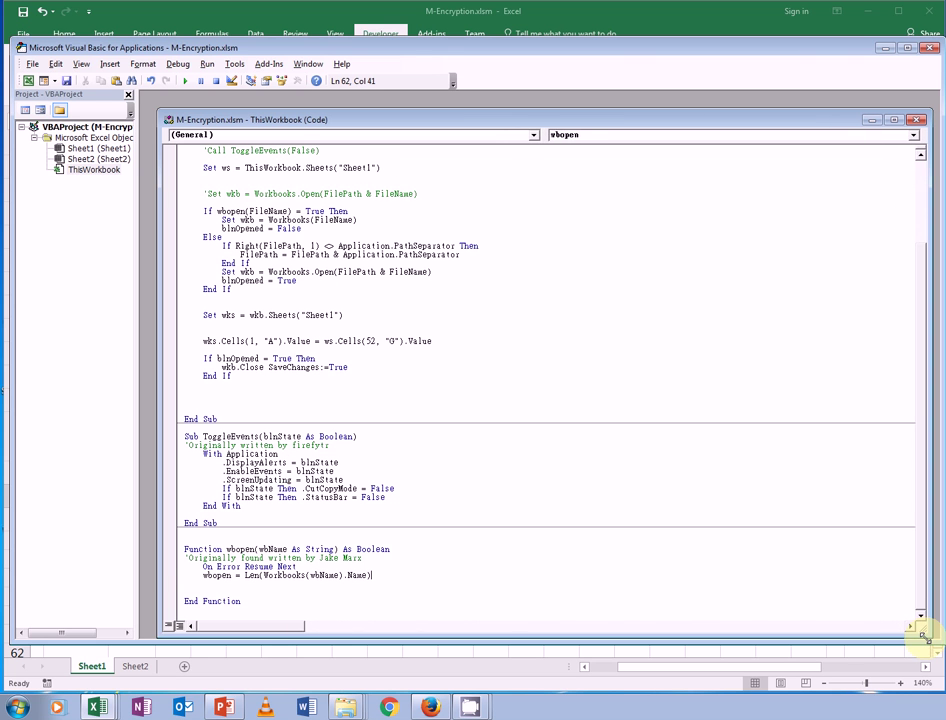
click(635, 350)
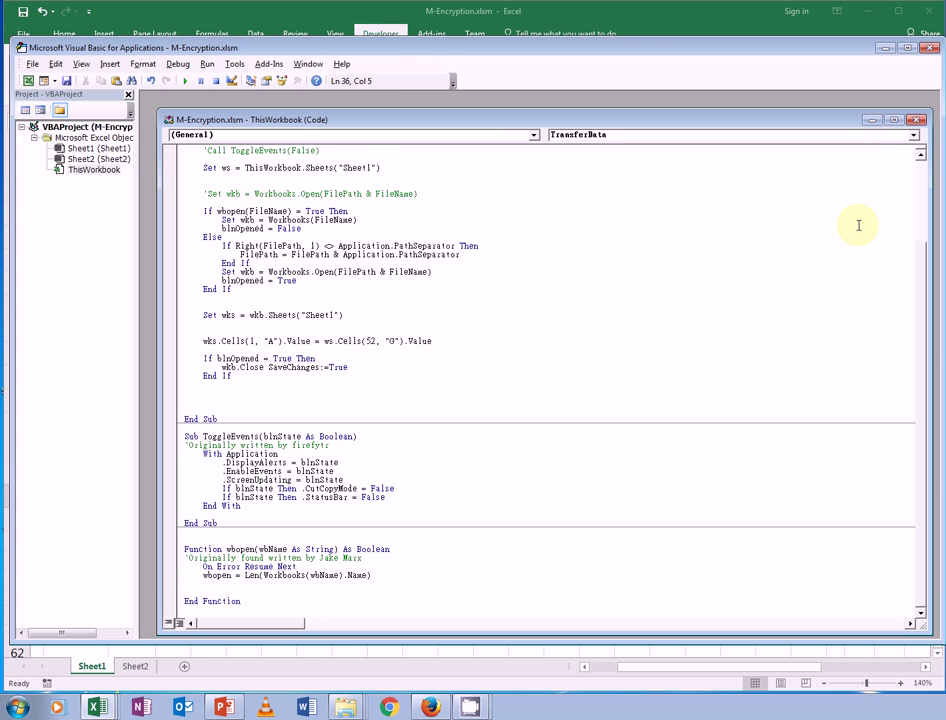
Highlight TransferData's declarations: wkb as Workbook, wks as Worksheet, FilePath and FileName strings
drag(923, 283, 925, 190)
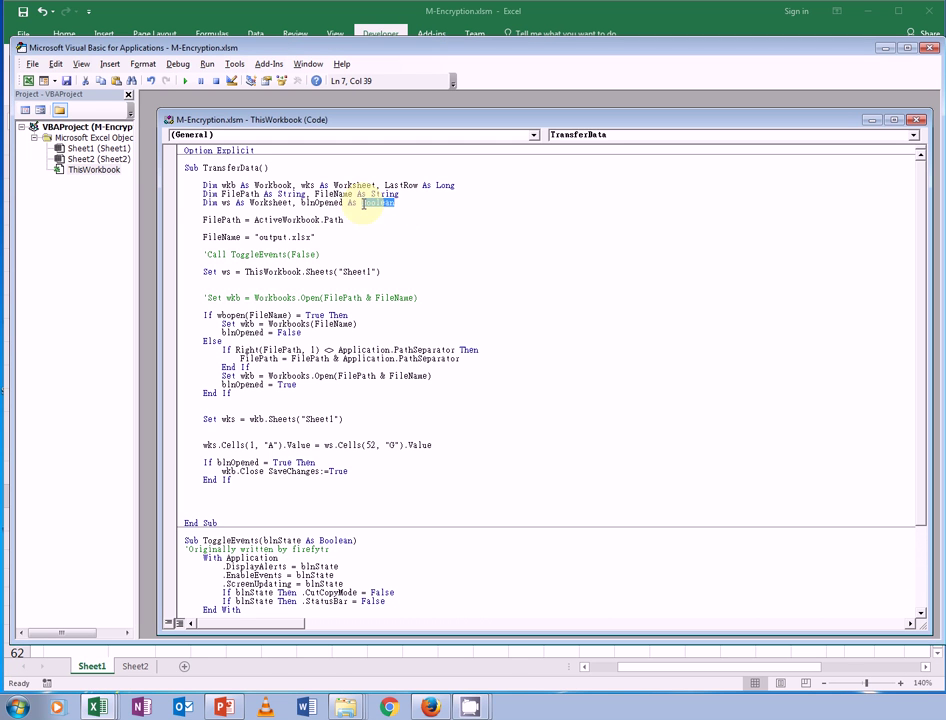
drag(397, 203, 215, 168)
click(203, 228)
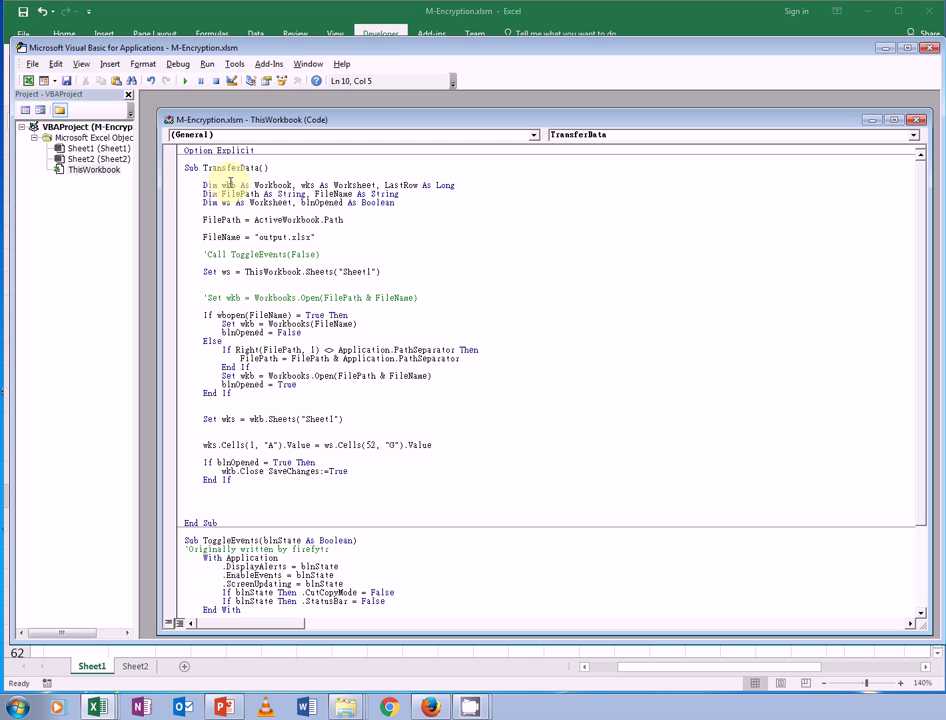
click(229, 185)
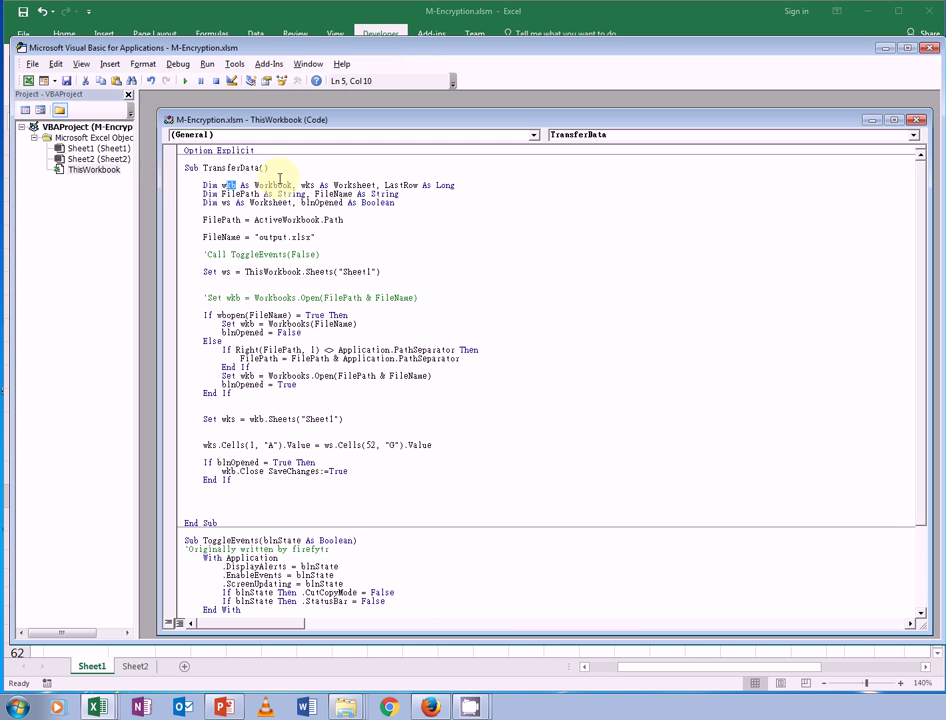
drag(293, 185, 264, 185)
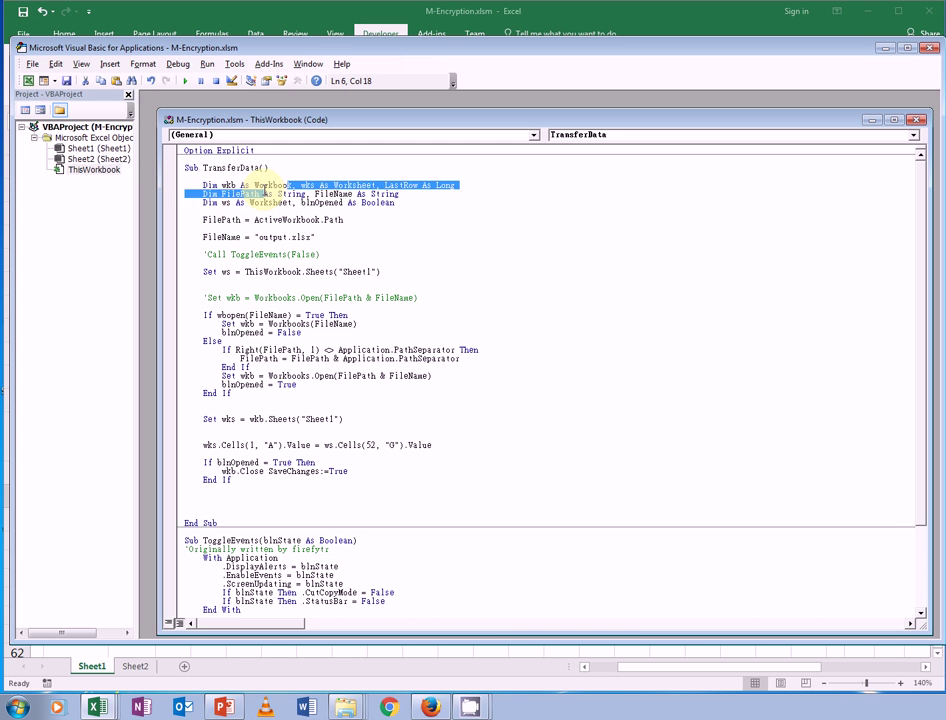
click(352, 194)
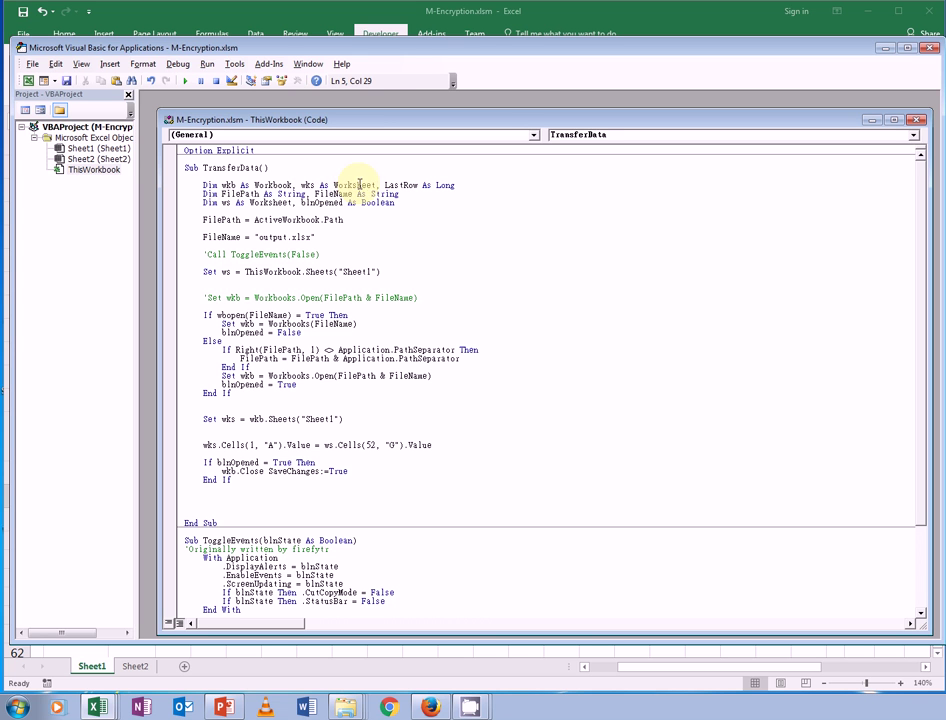
drag(377, 185, 334, 185)
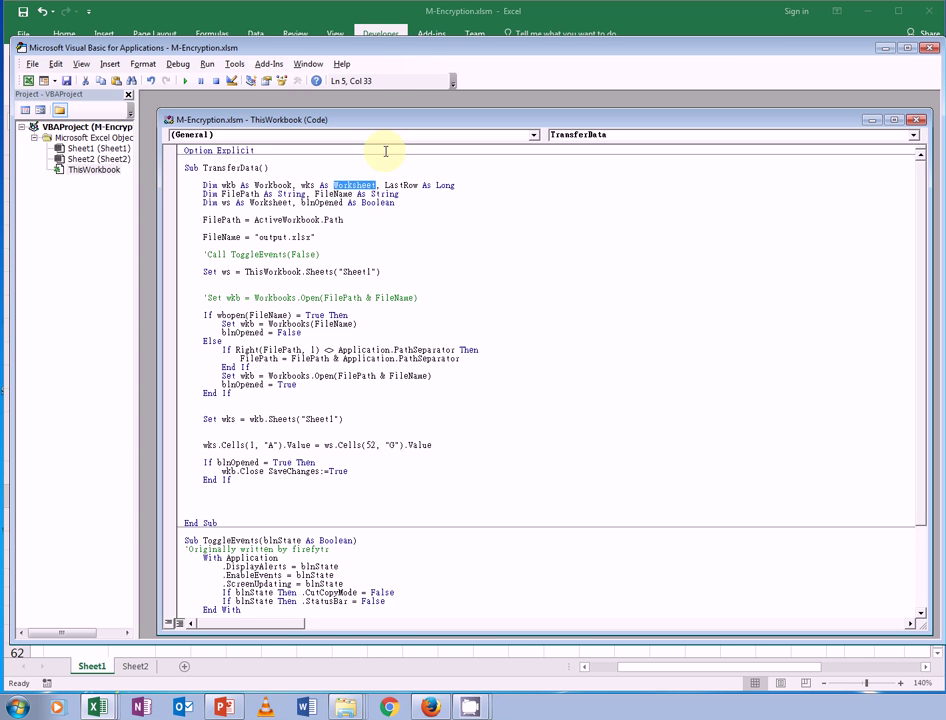
drag(455, 186, 380, 176)
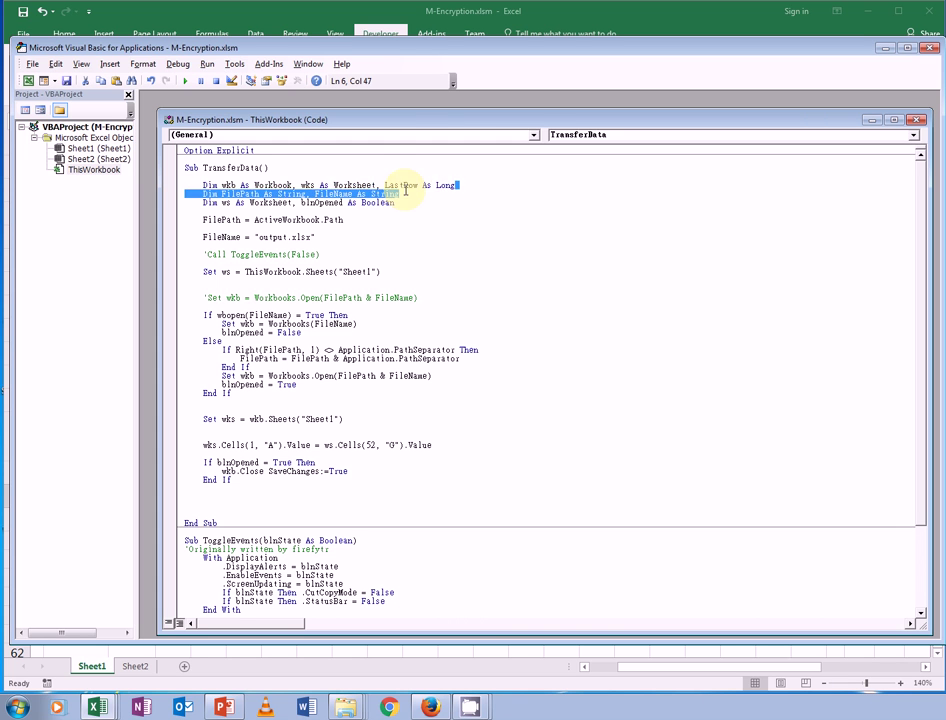
click(452, 186)
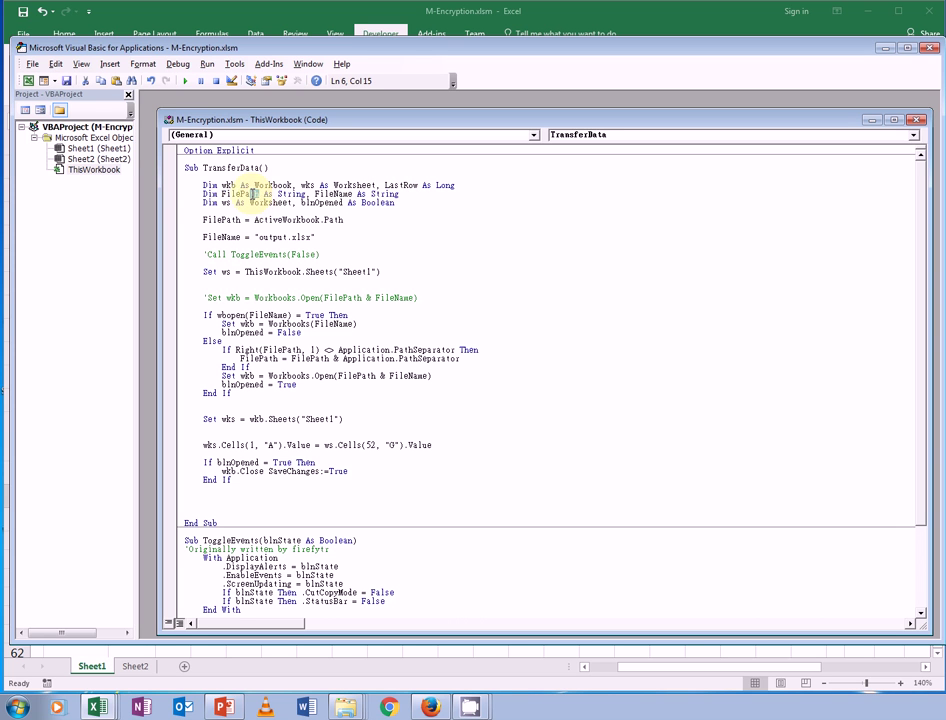
drag(258, 194, 222, 194)
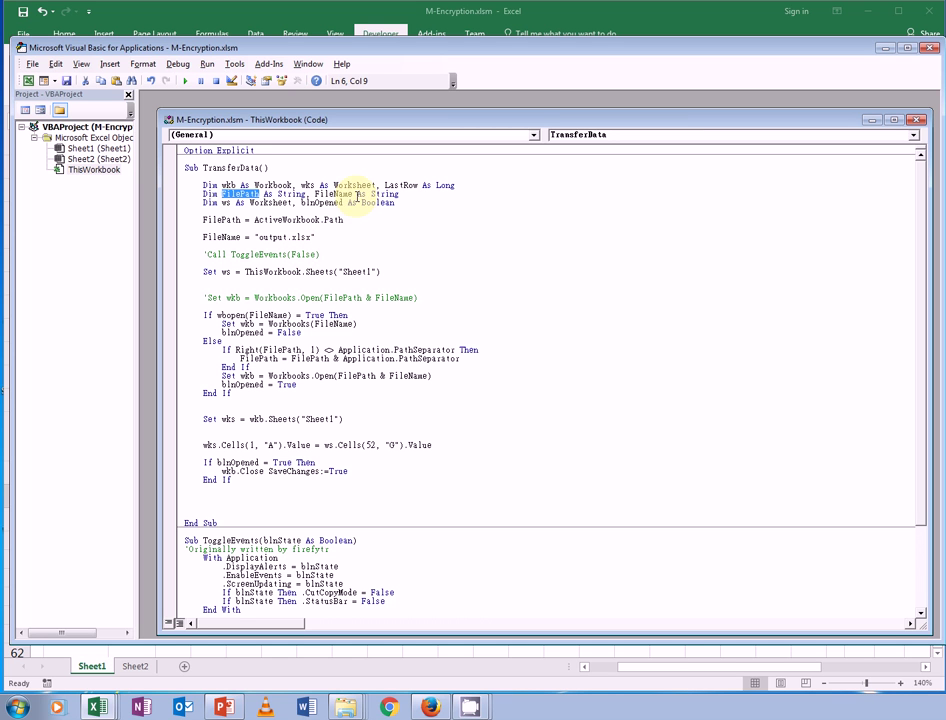
drag(356, 194, 318, 194)
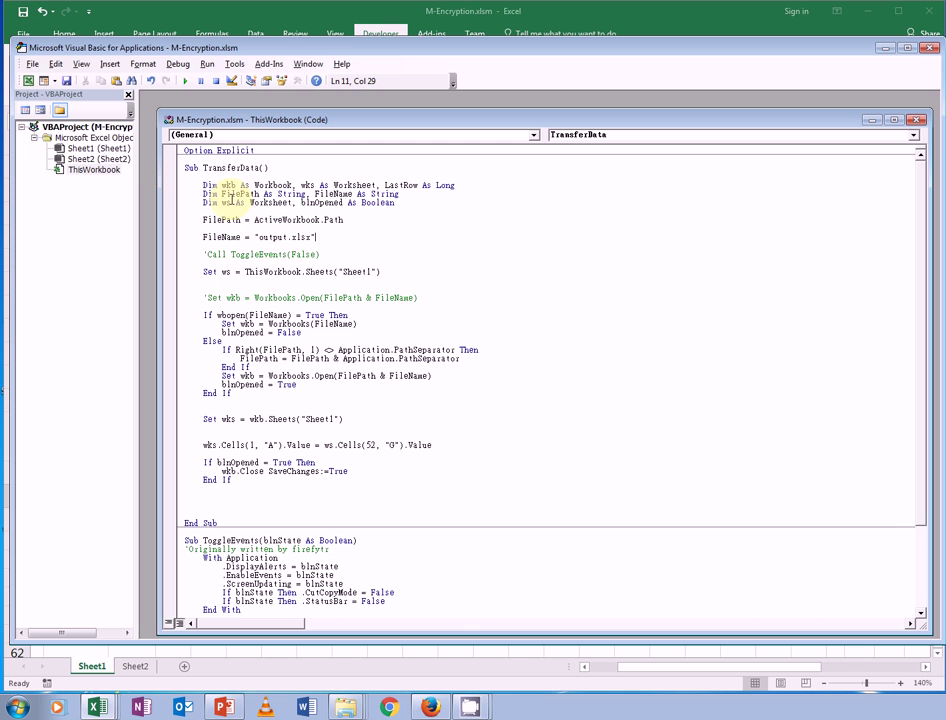
click(230, 202)
Highlight the ws Worksheet and blnOpened Boolean declarations
drag(232, 201, 222, 209)
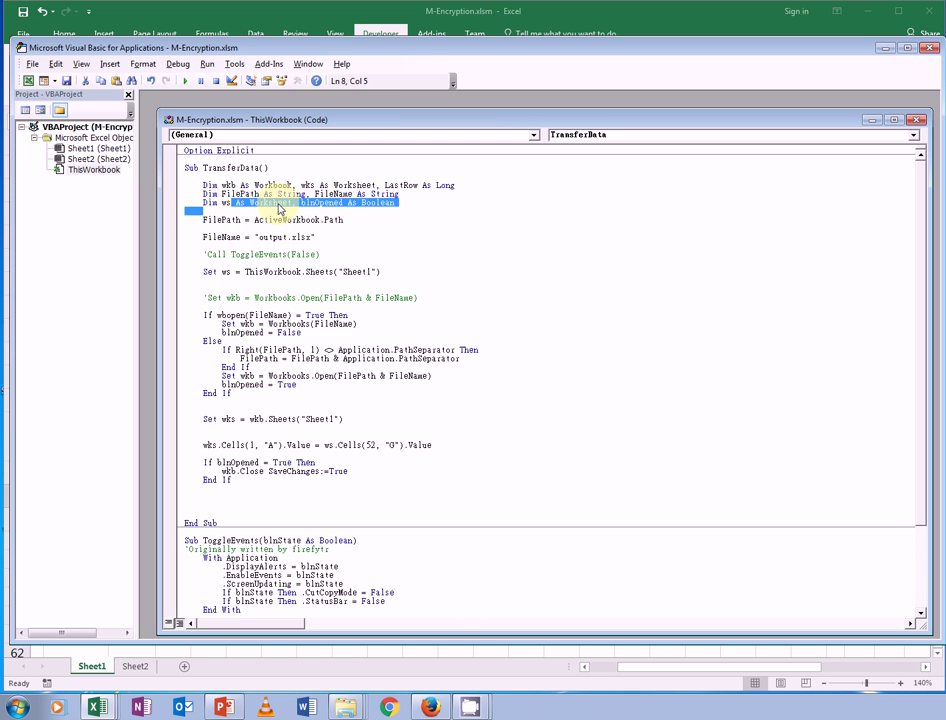
click(333, 233)
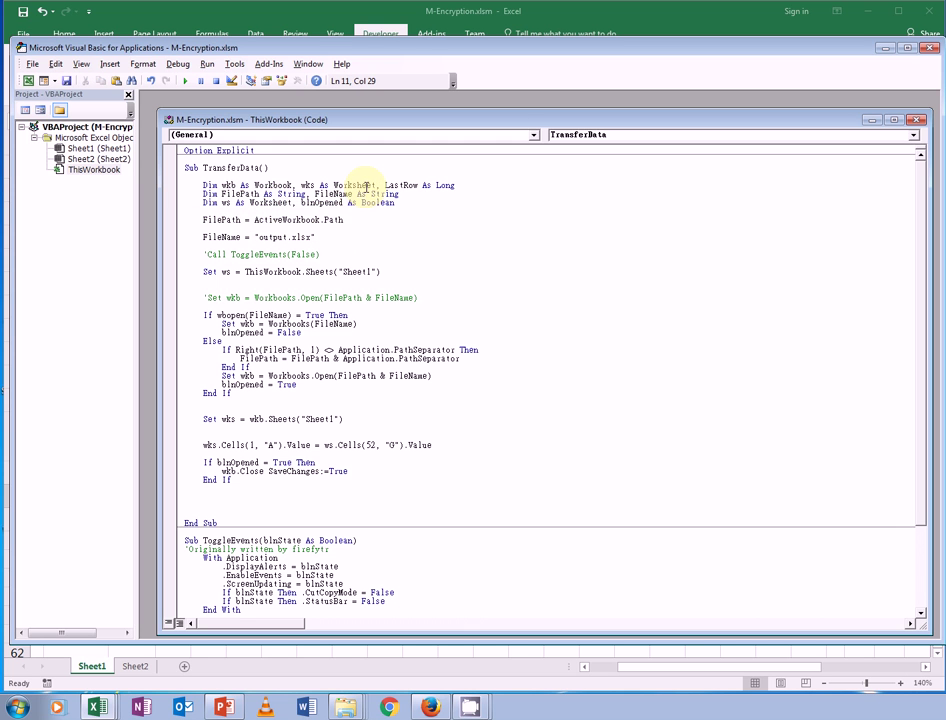
drag(373, 185, 322, 185)
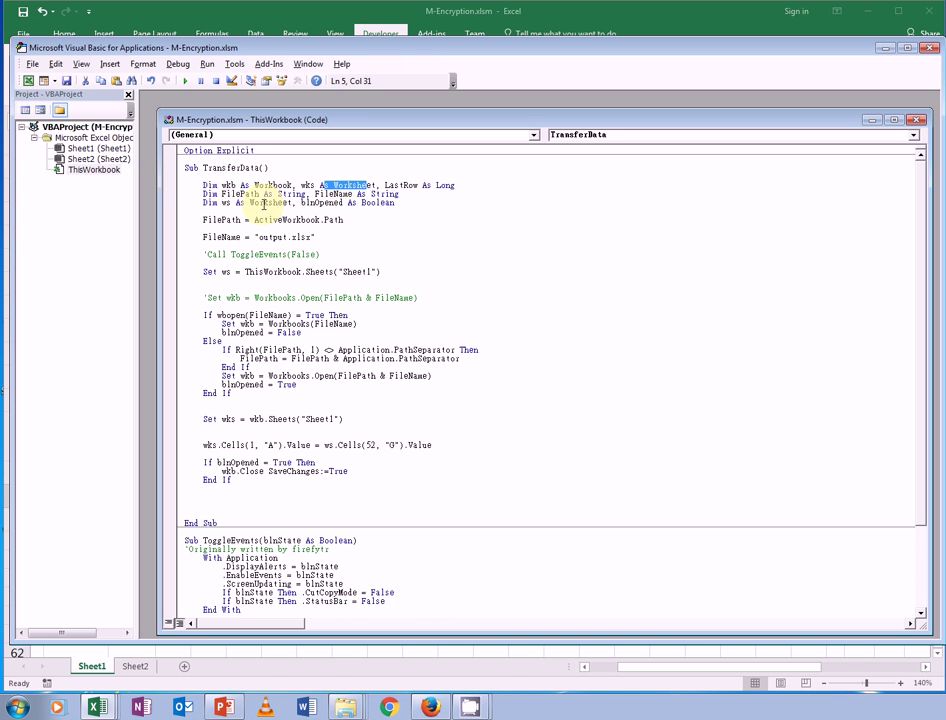
drag(264, 202, 236, 202)
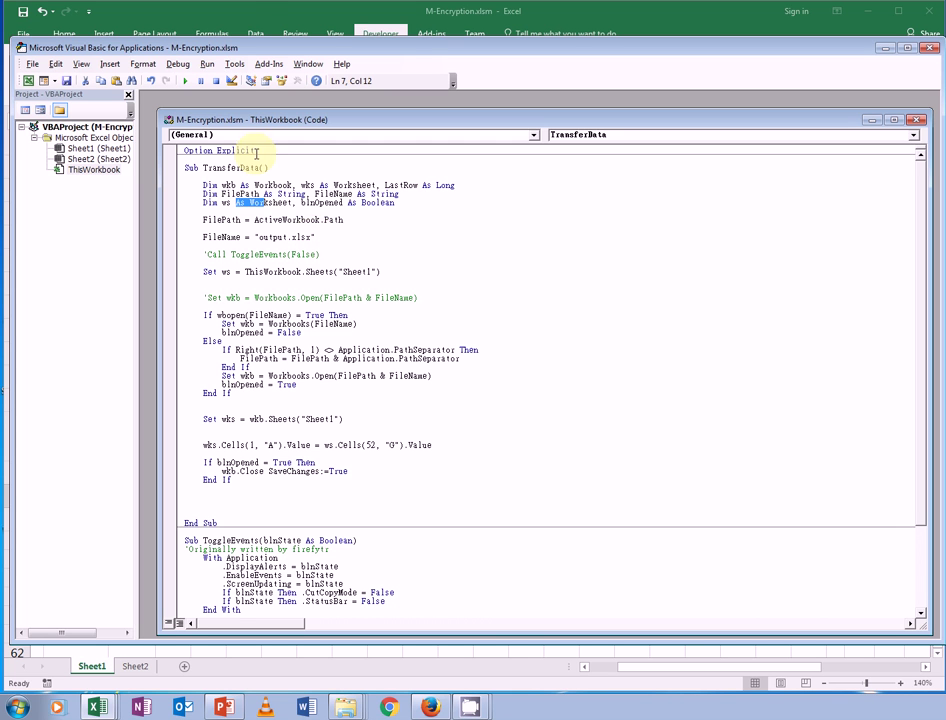
click(314, 186)
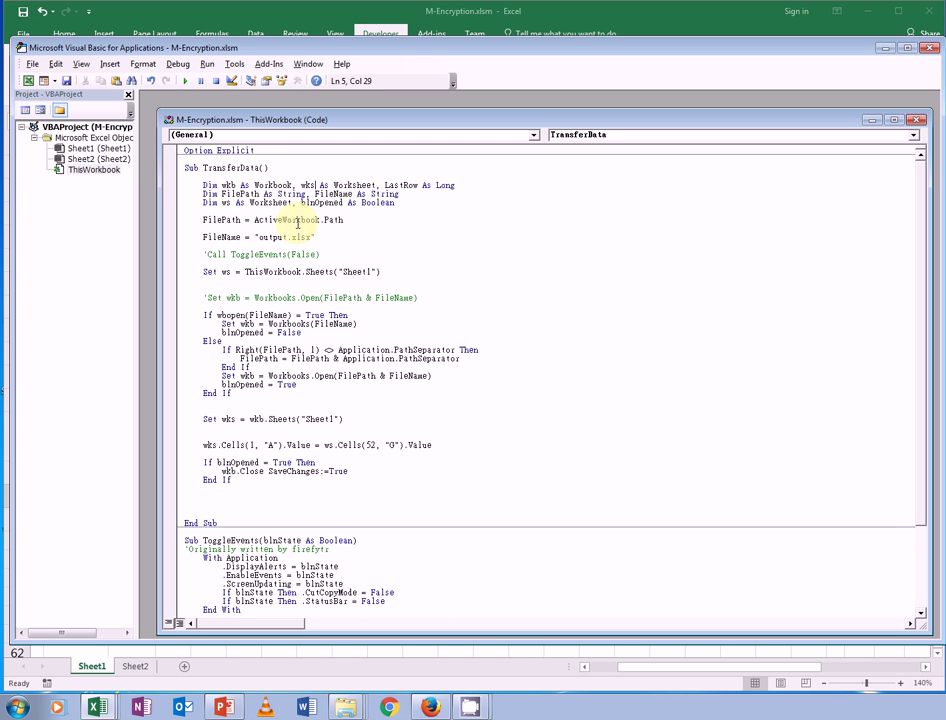
click(268, 202)
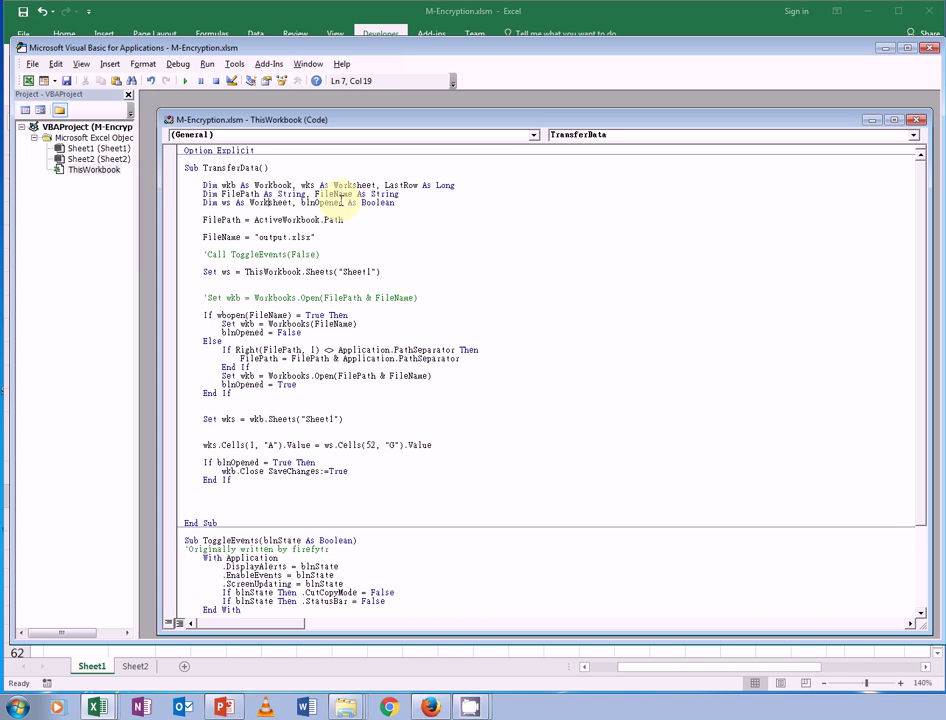
drag(402, 202, 311, 202)
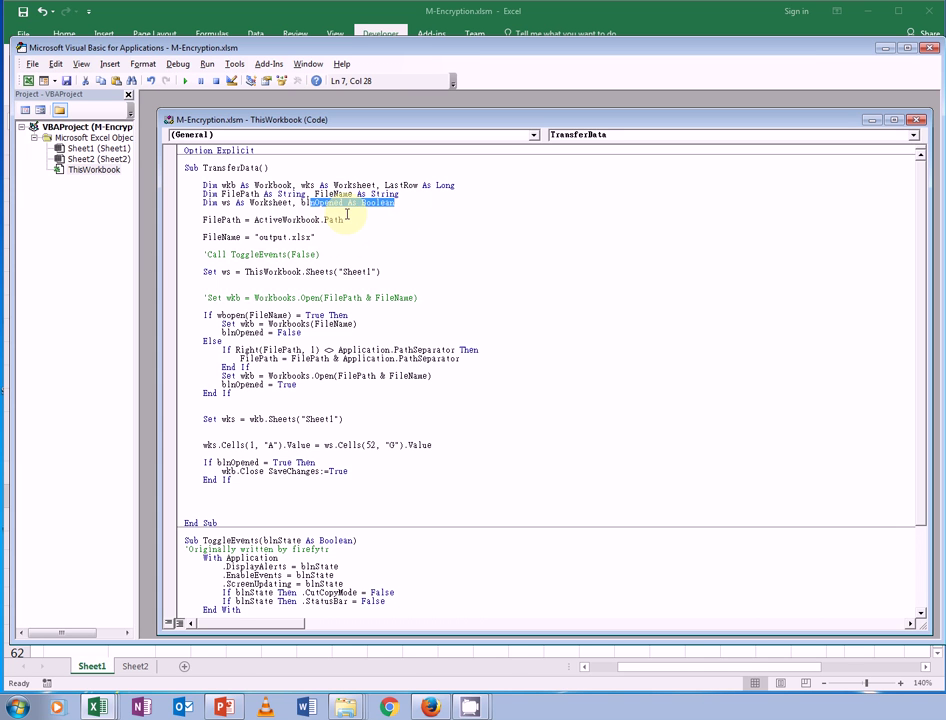
click(365, 211)
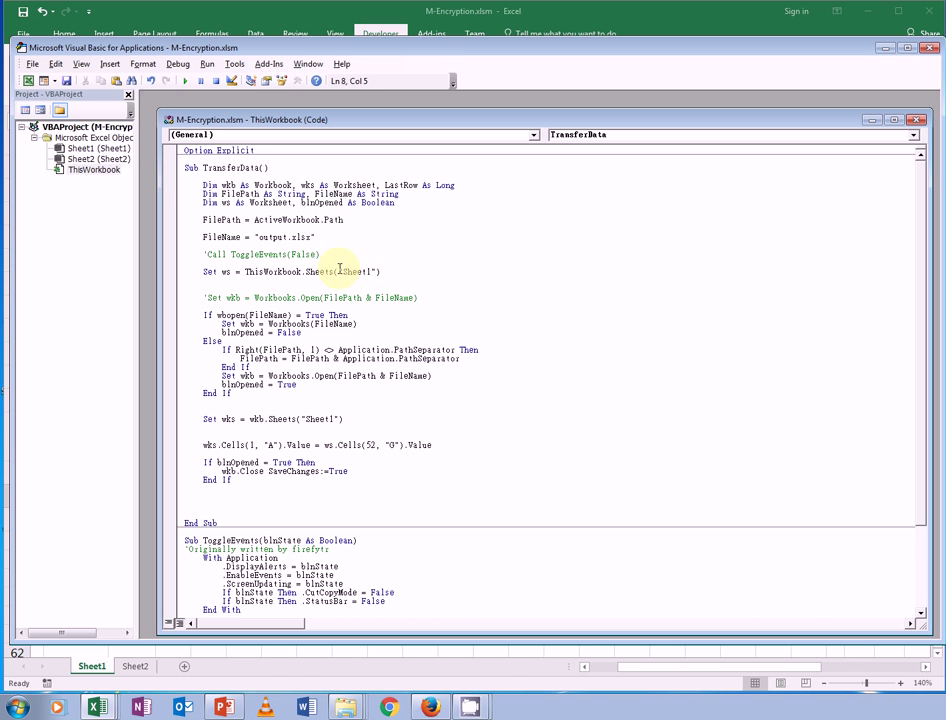
Highlight the FilePath = ActiveWorkbook.Path line, then return to the M-Encryption.xlsm worksheet
double_click(236, 219)
drag(354, 221, 256, 222)
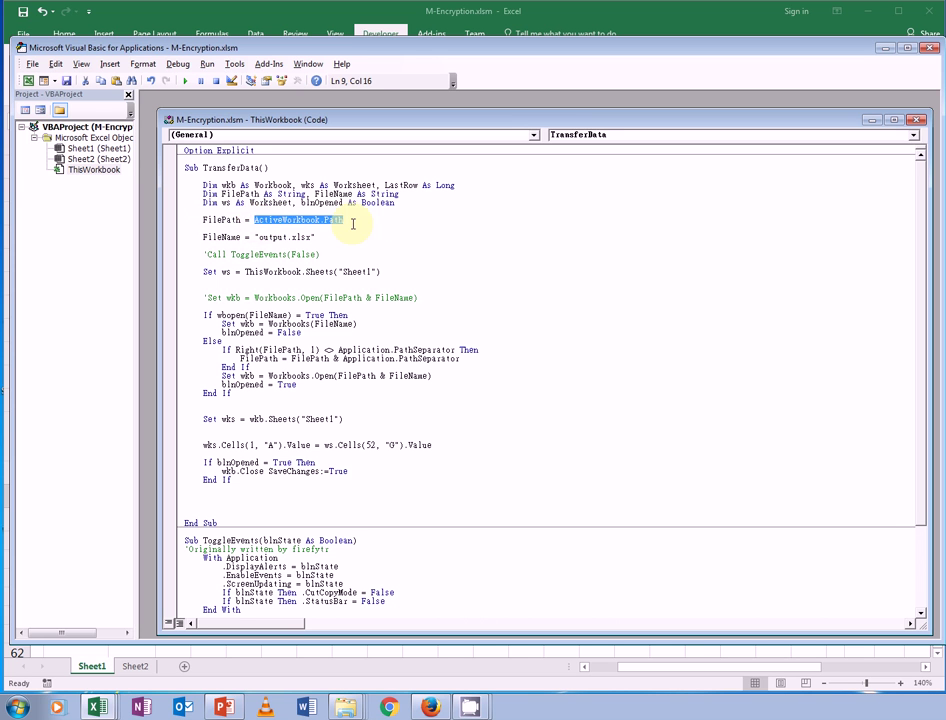
click(95, 700)
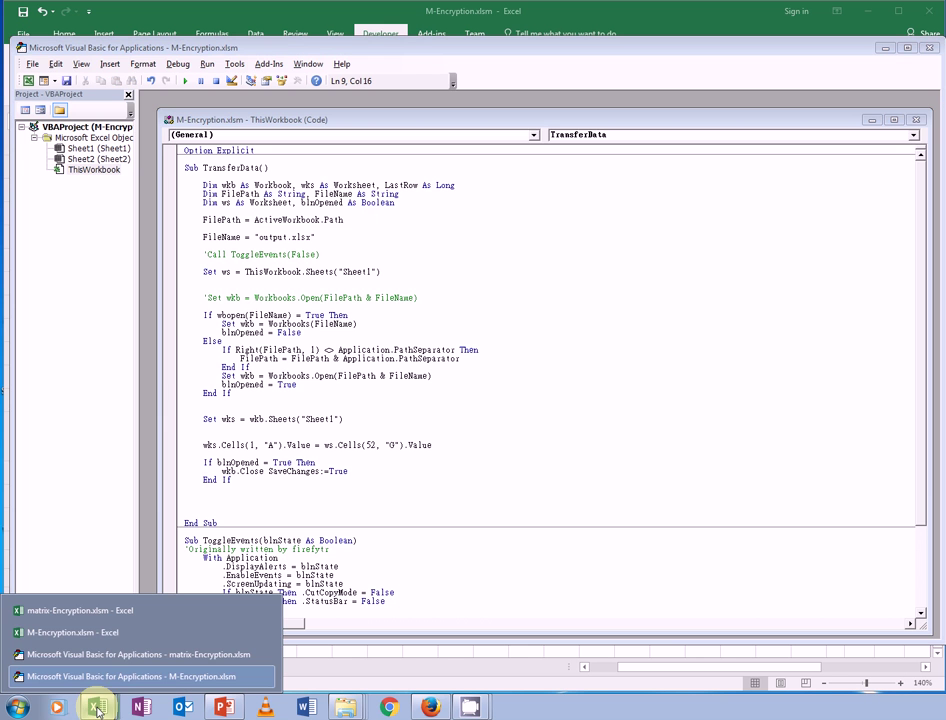
click(112, 632)
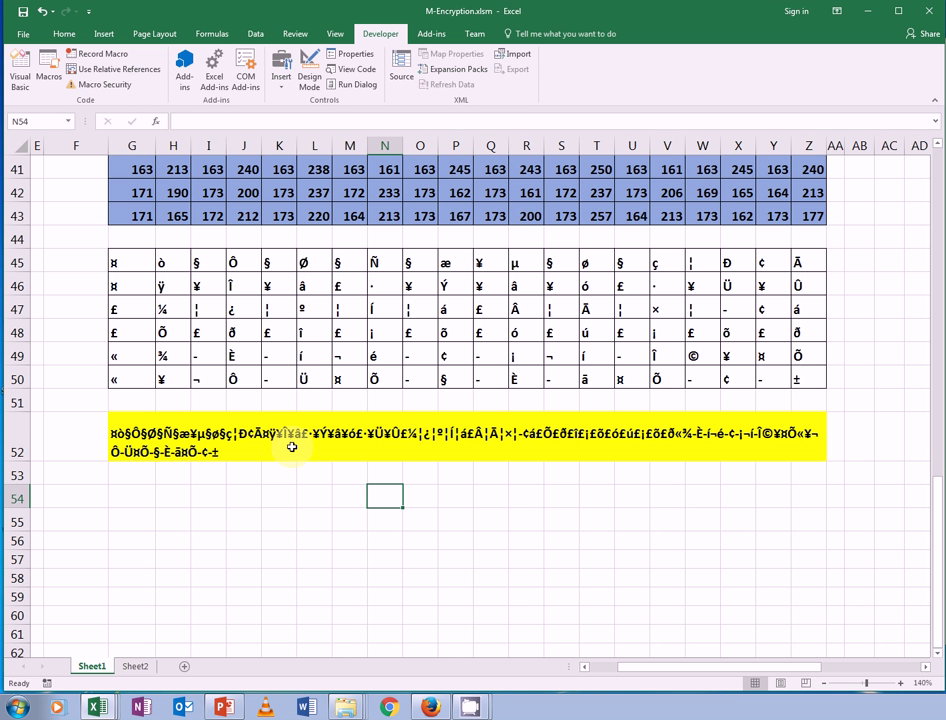
Bring the TransferData macro code forward and highlight the output.xlsx file name line
click(95, 707)
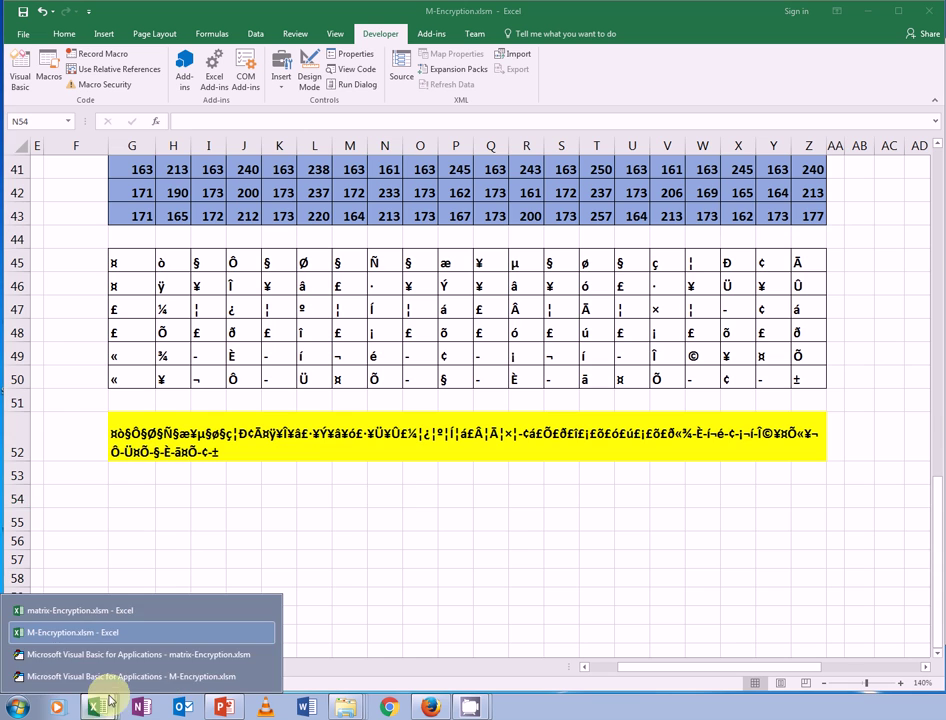
click(118, 673)
click(391, 254)
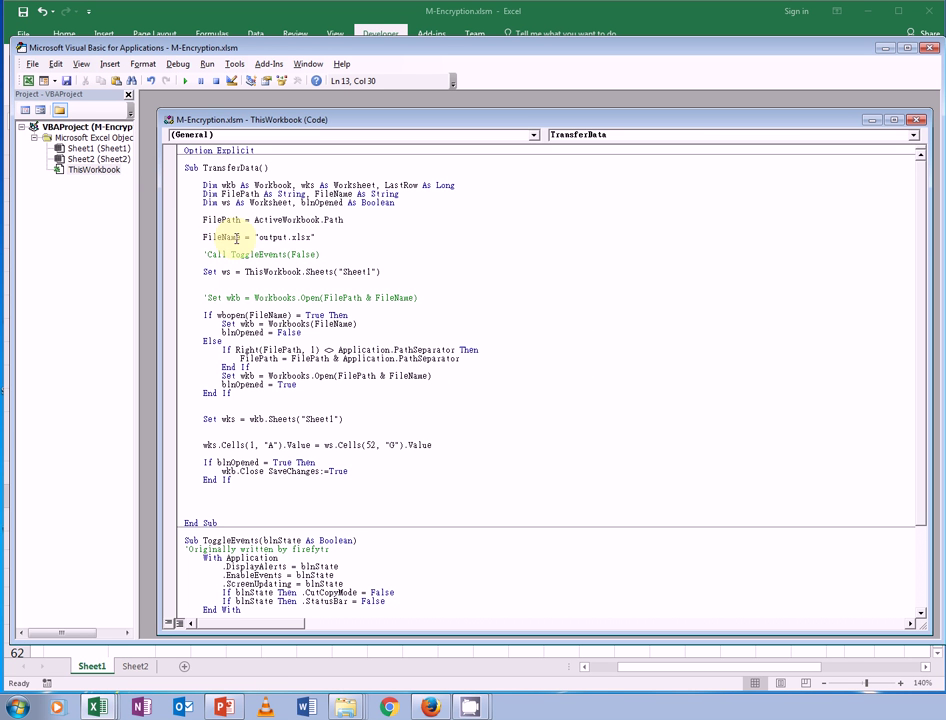
drag(316, 236, 203, 230)
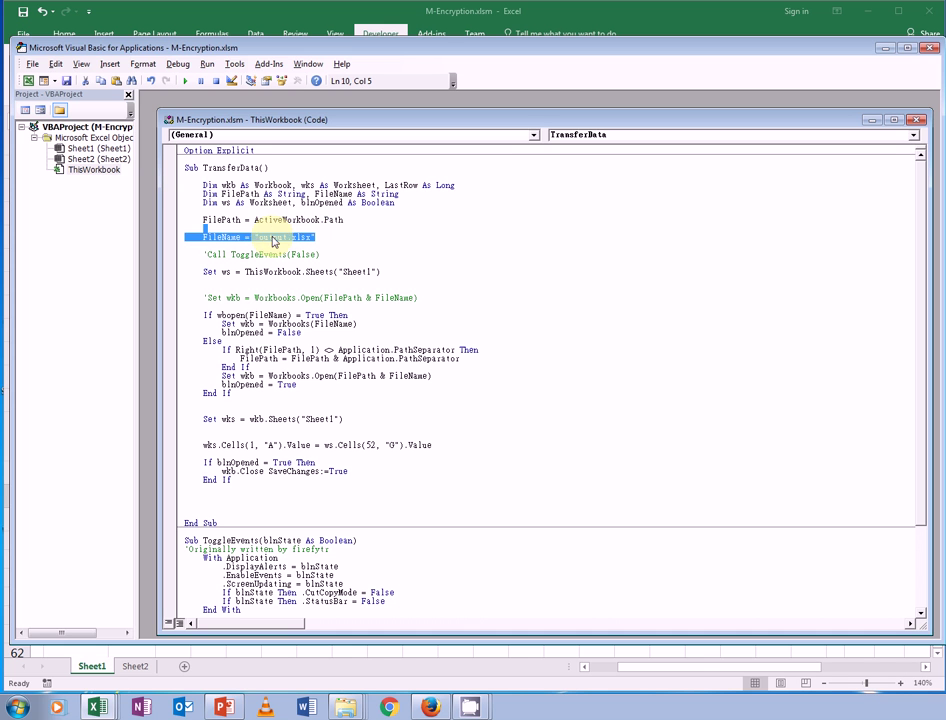
Check the cipher cell on the worksheet, then return to the commented-out ToggleEvents call
click(97, 706)
click(44, 572)
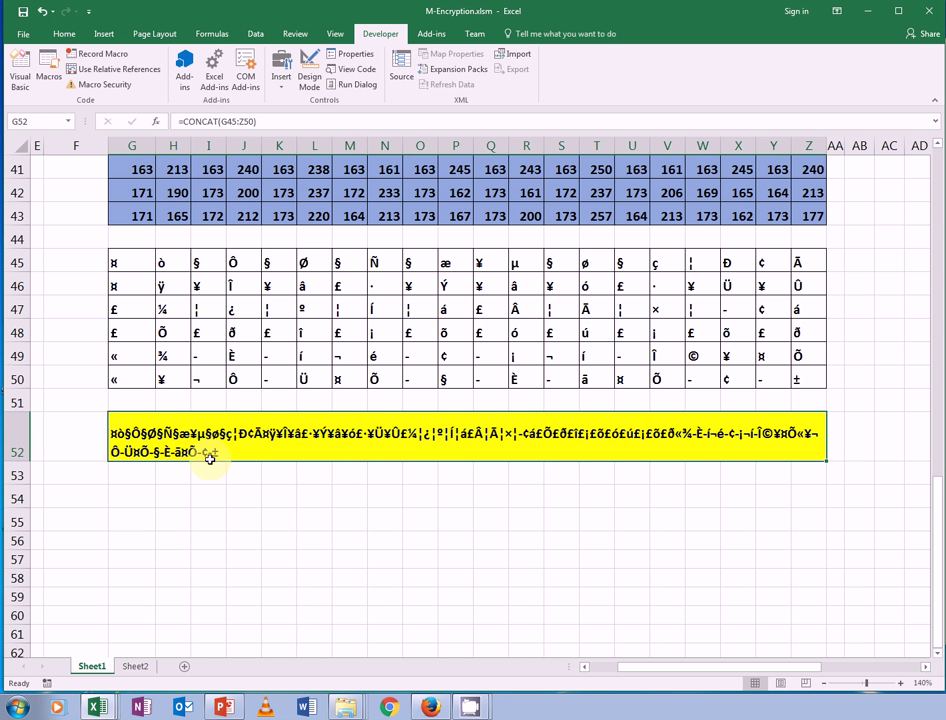
click(97, 706)
click(123, 677)
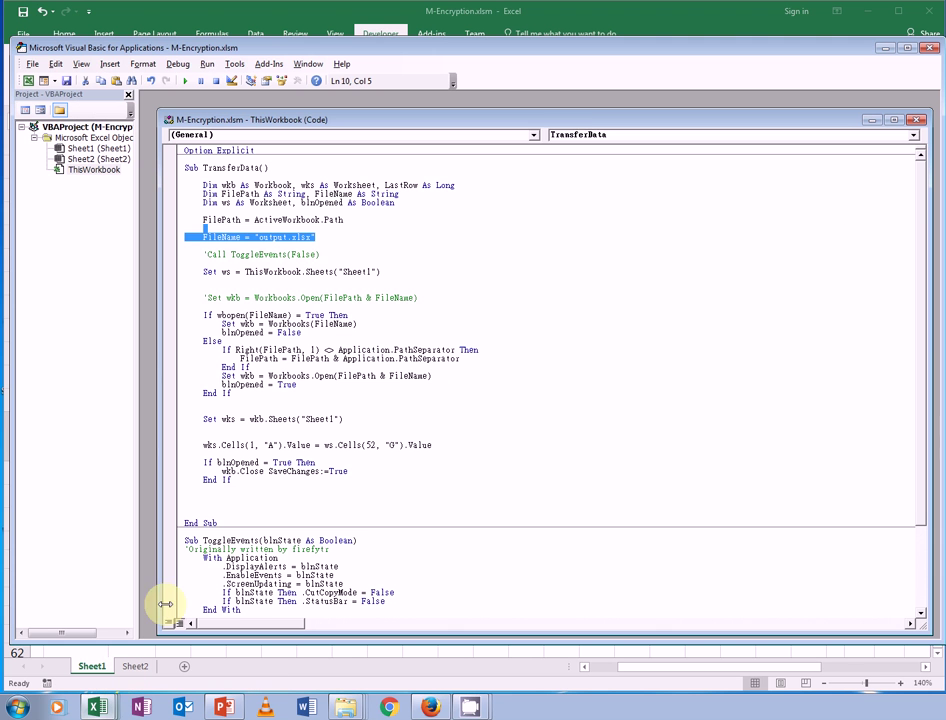
click(386, 252)
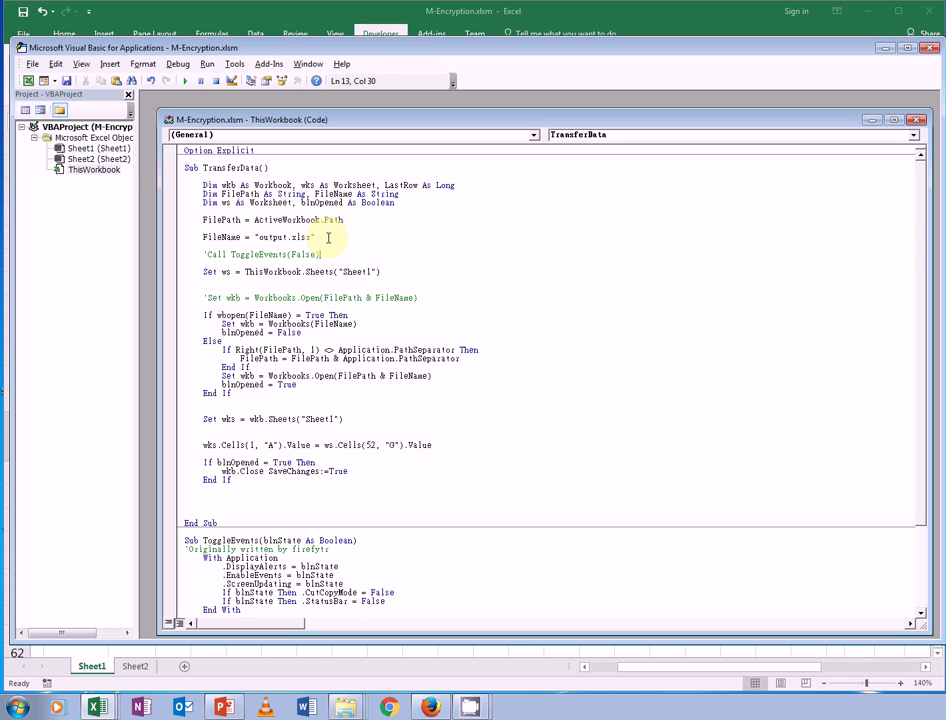
drag(205, 262, 166, 248)
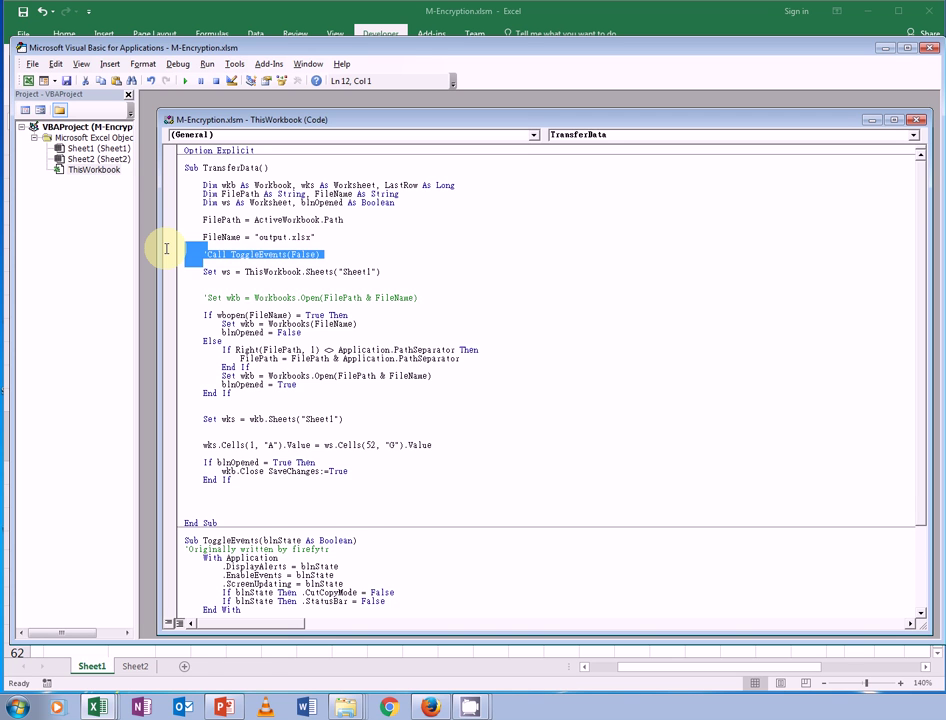
Delete the commented ToggleEvents call line and compare the Sheet1 reference against the worksheet
key(Delete)
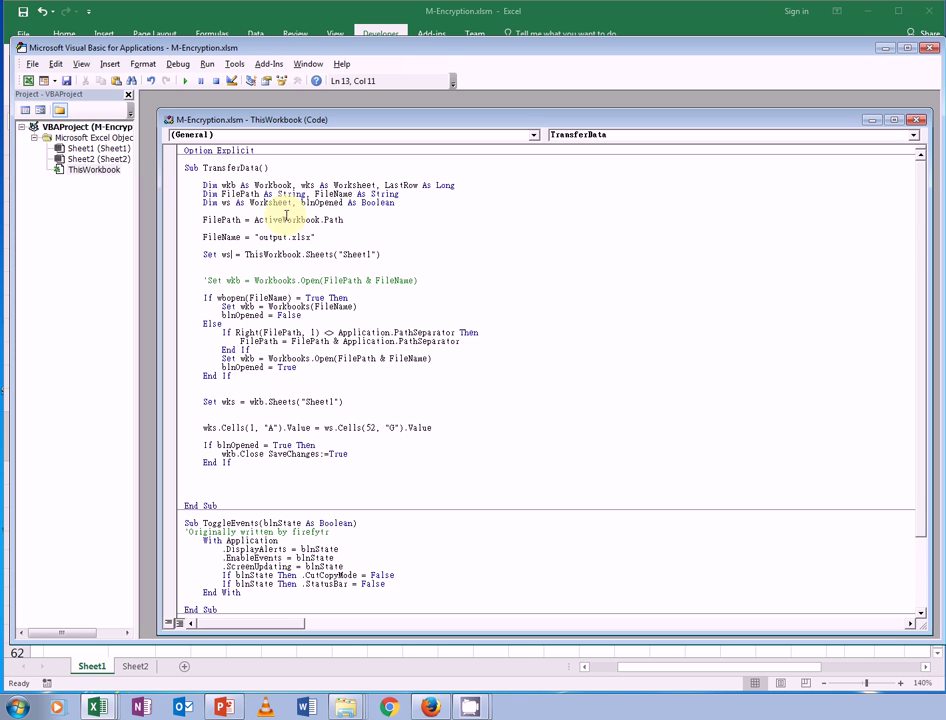
drag(245, 255, 274, 264)
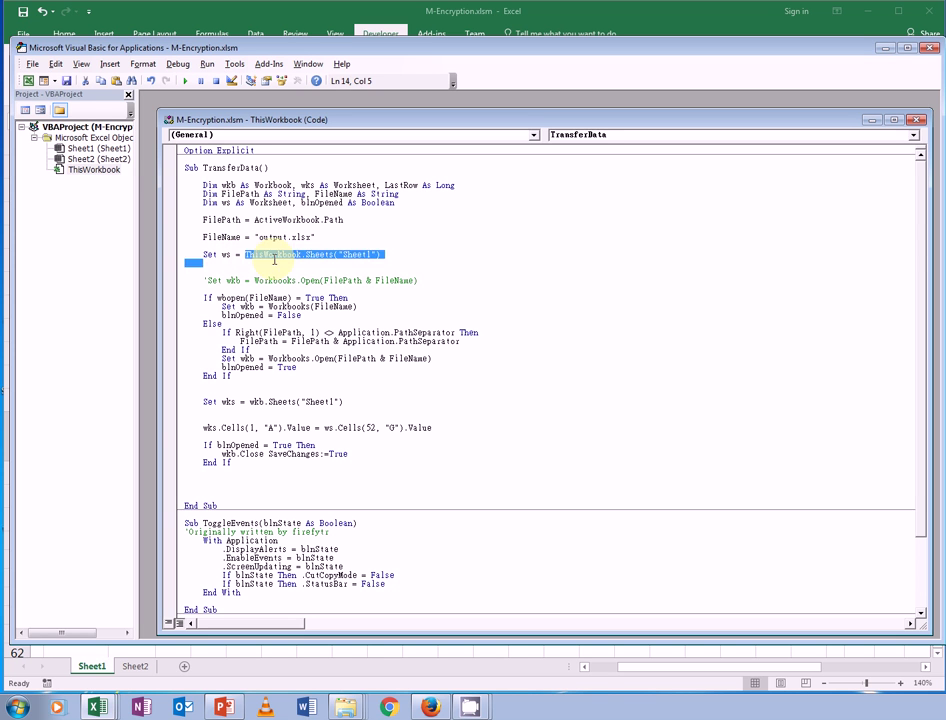
click(97, 707)
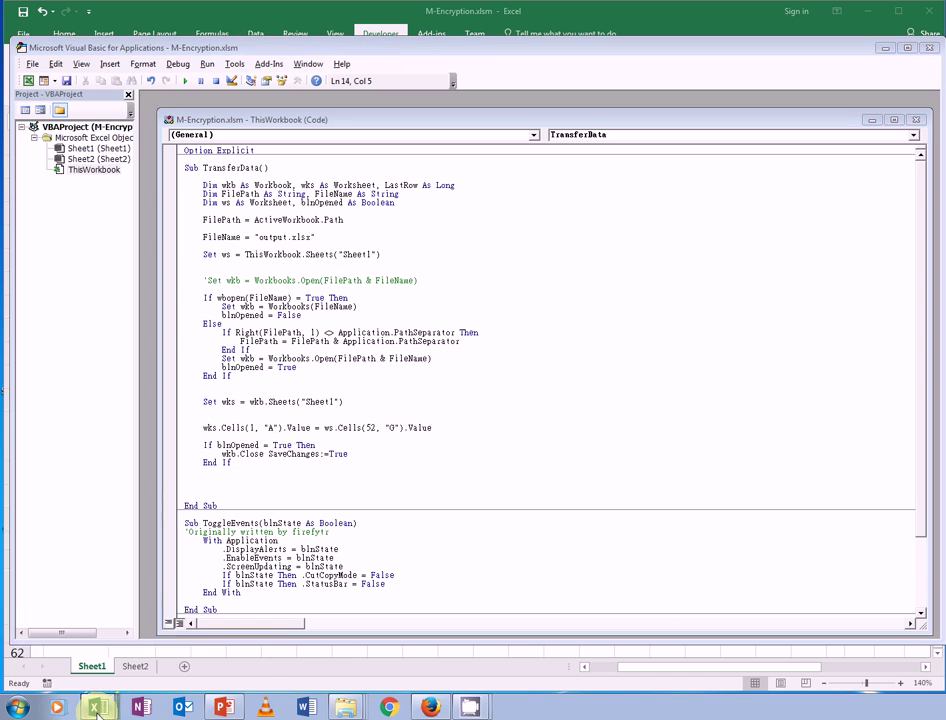
click(120, 612)
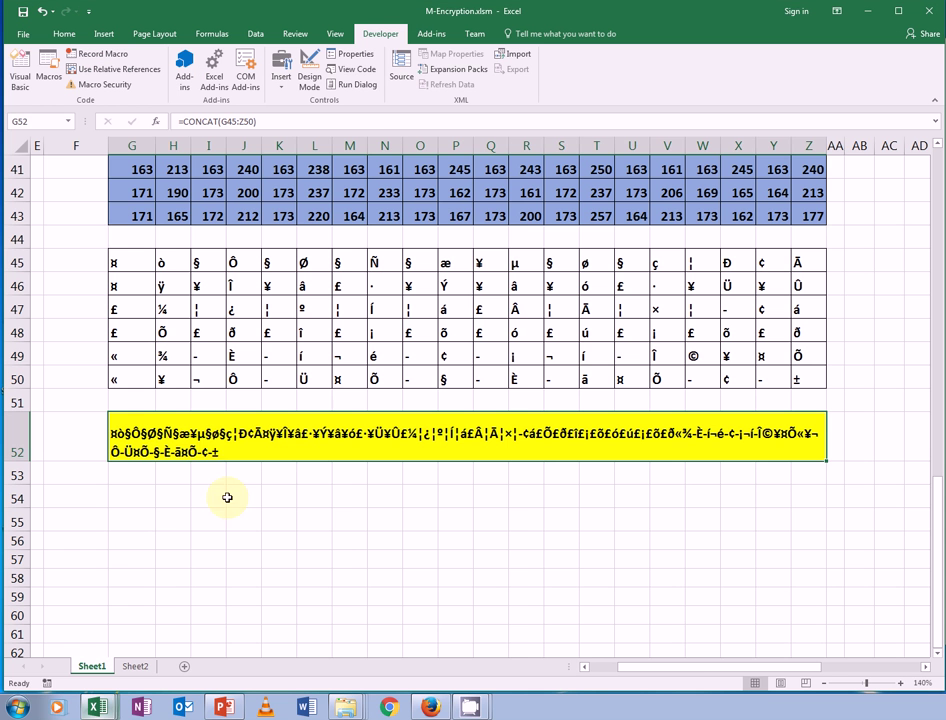
click(93, 709)
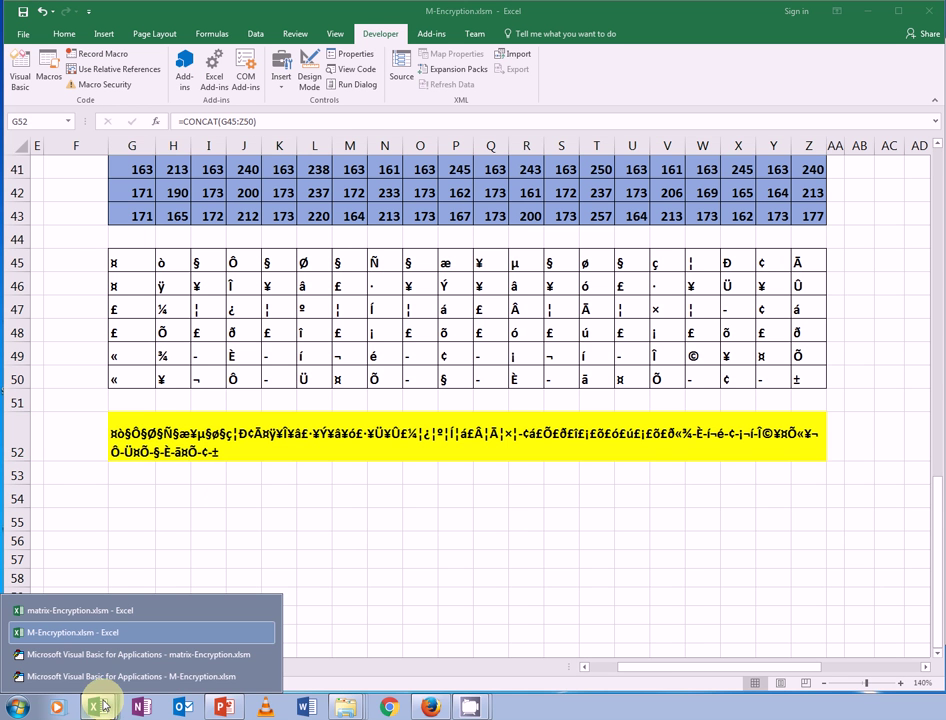
click(106, 676)
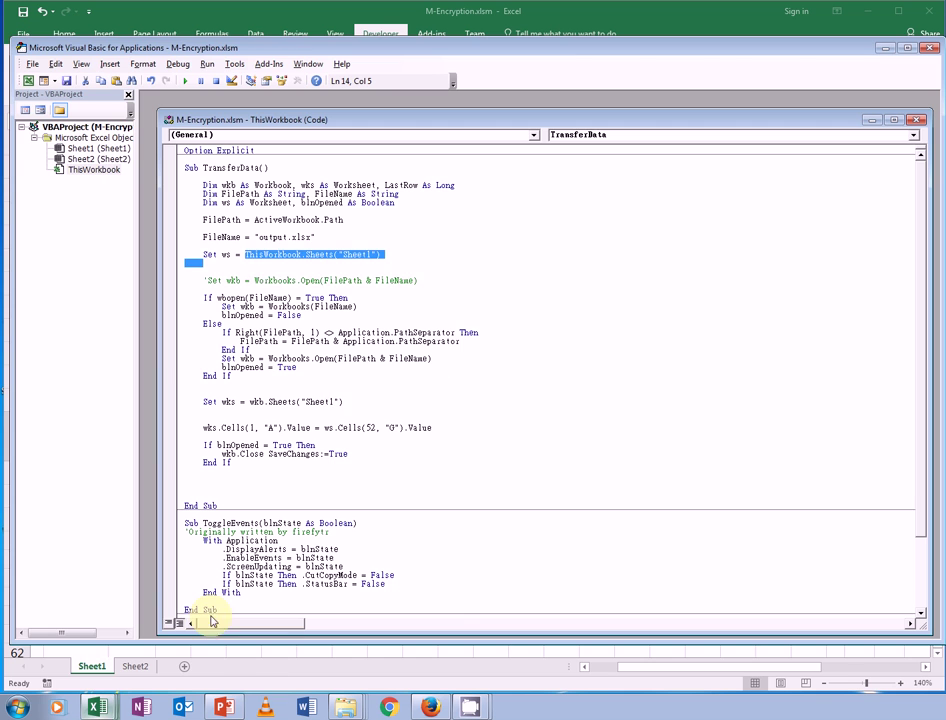
Delete the commented Workbooks.Open line and the blank line above If wbopen
click(263, 280)
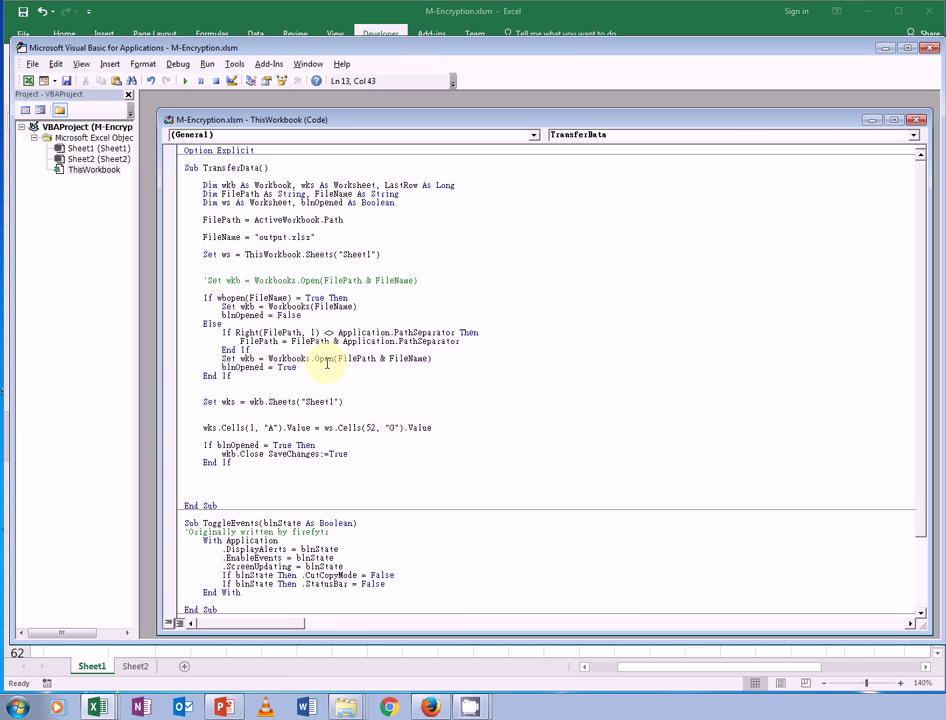
key(shift+Down)
key(shift+Down)
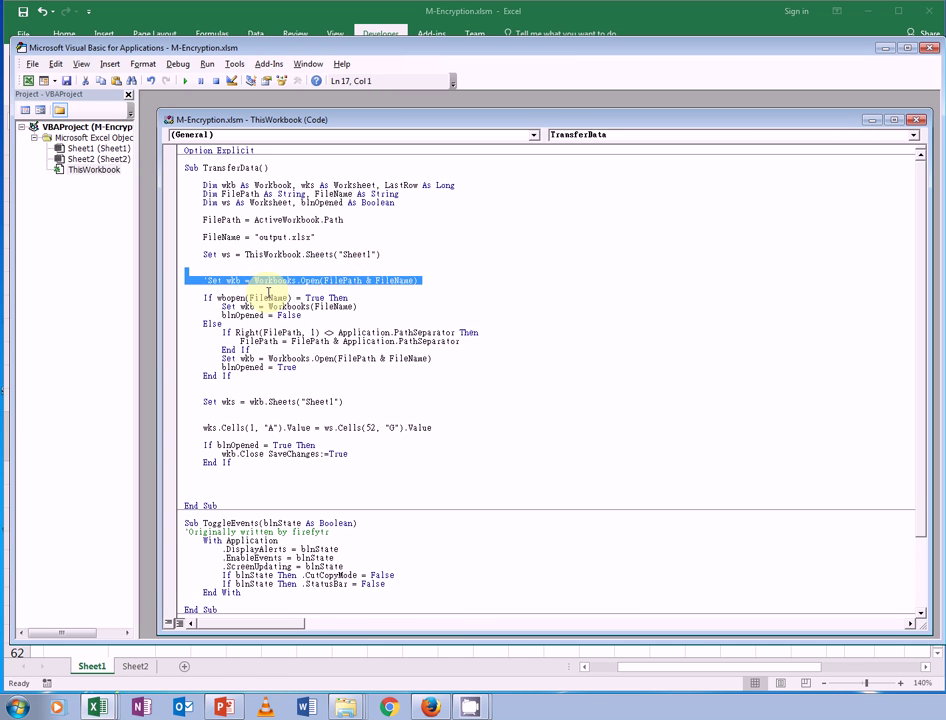
key(Delete)
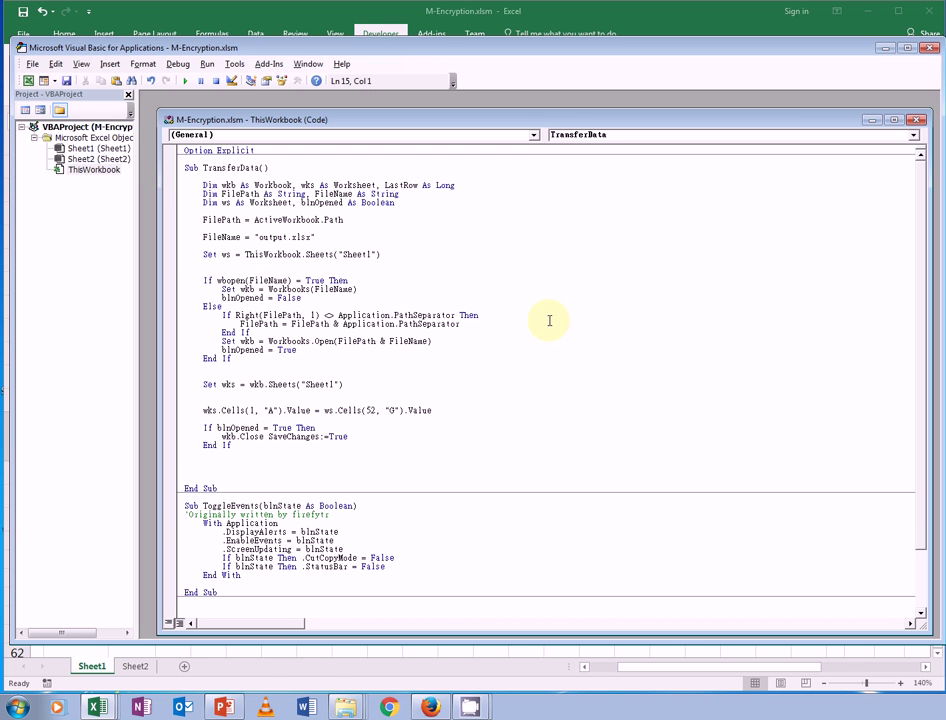
key(Delete)
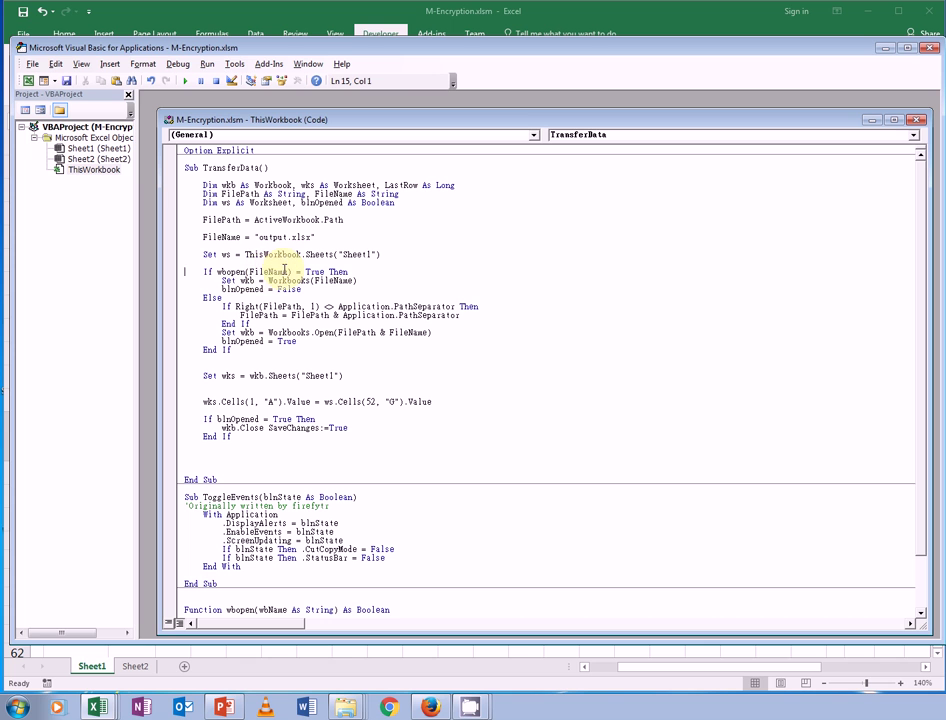
drag(289, 272, 268, 265)
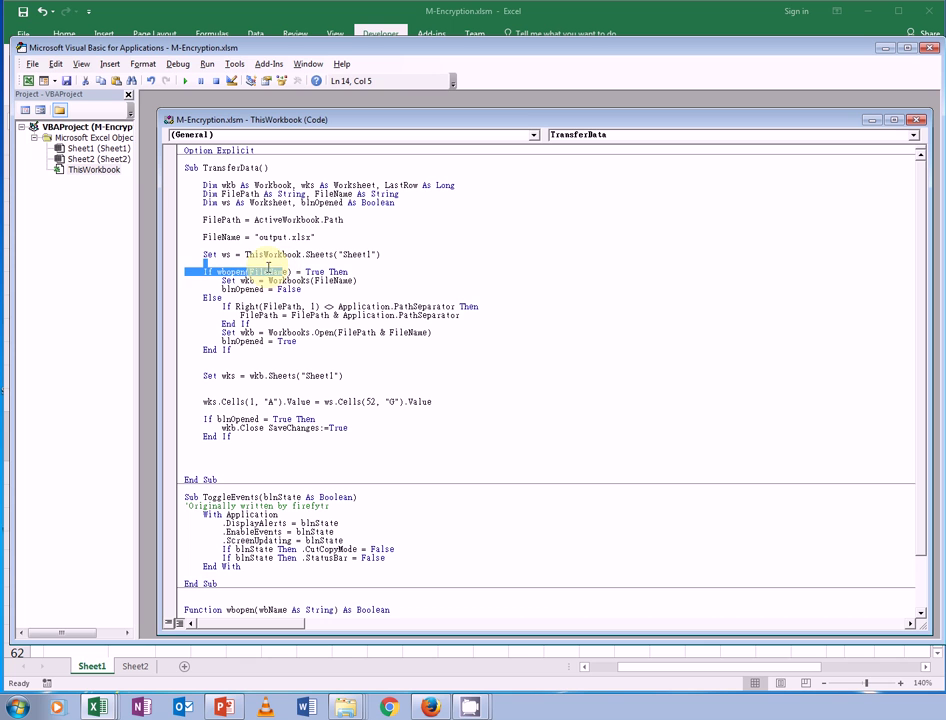
click(445, 323)
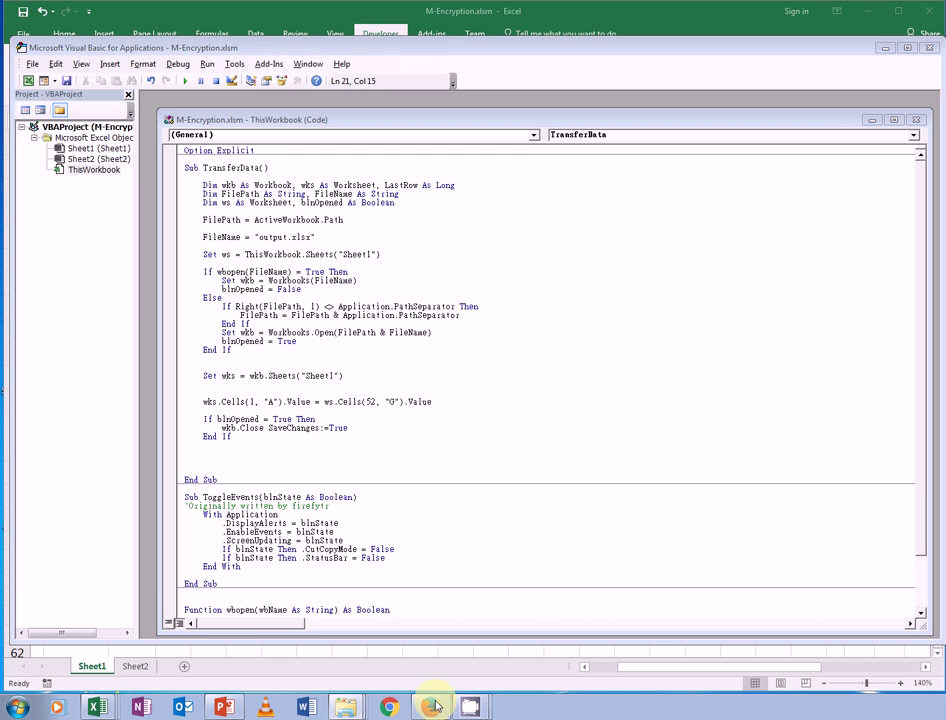
mouse_move(352, 710)
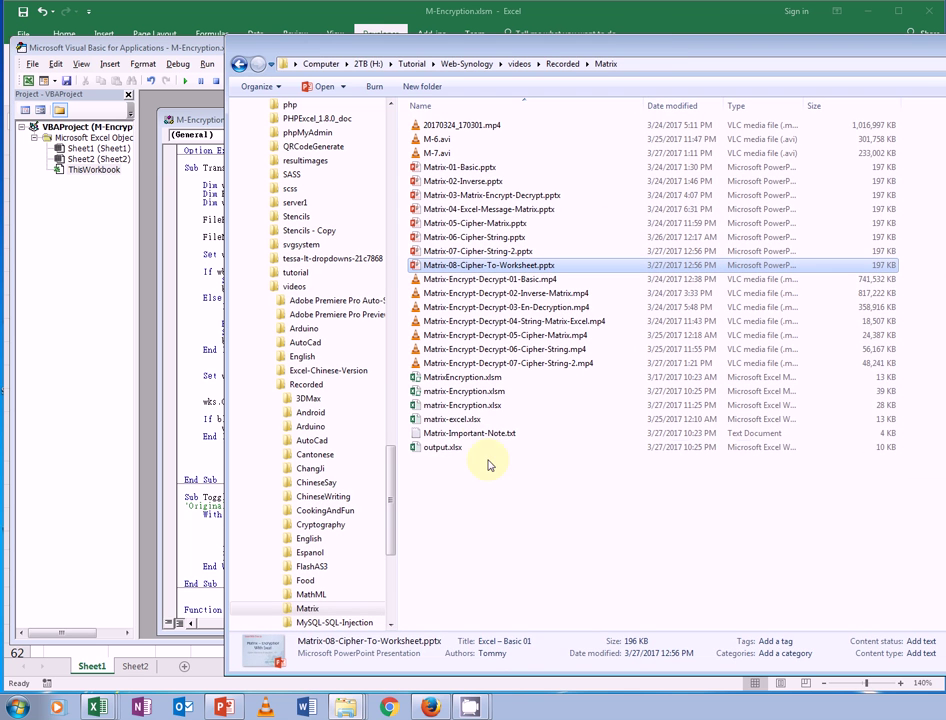
click(474, 452)
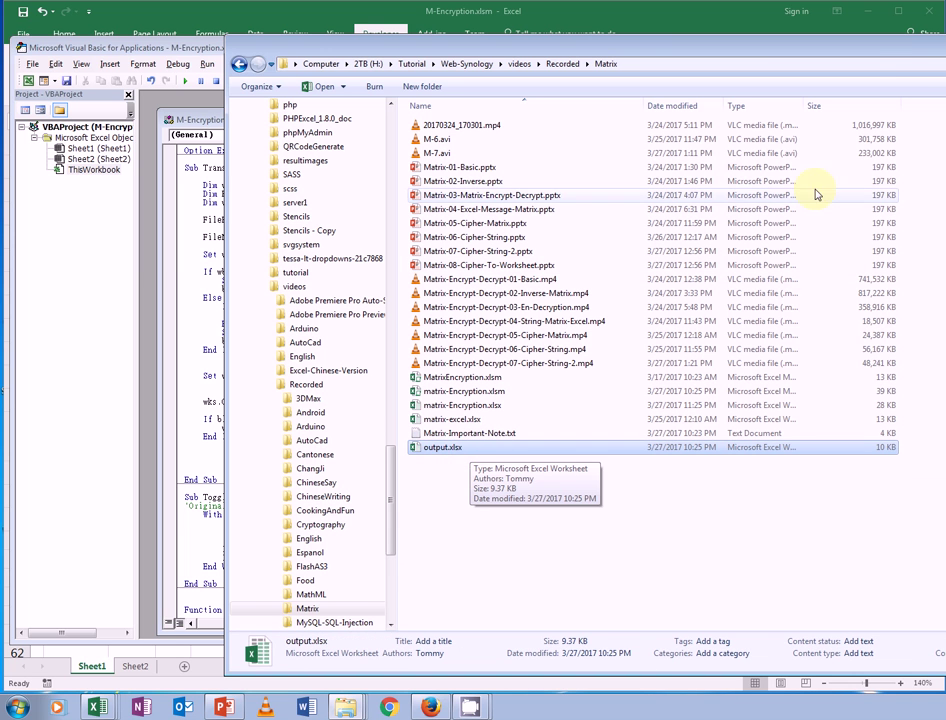
drag(858, 50, 872, 64)
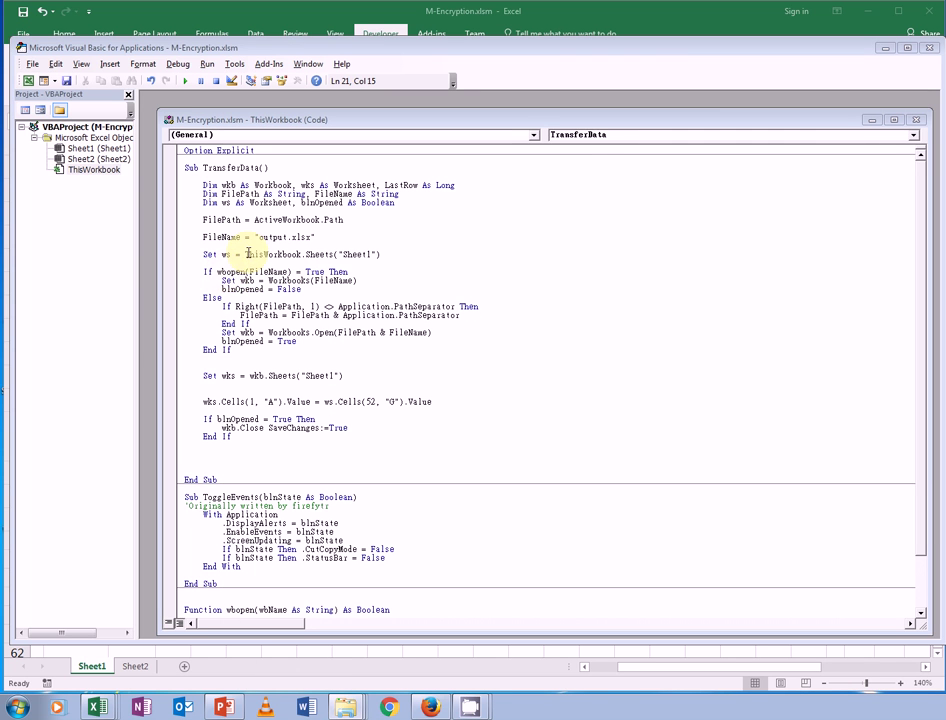
double_click(272, 271)
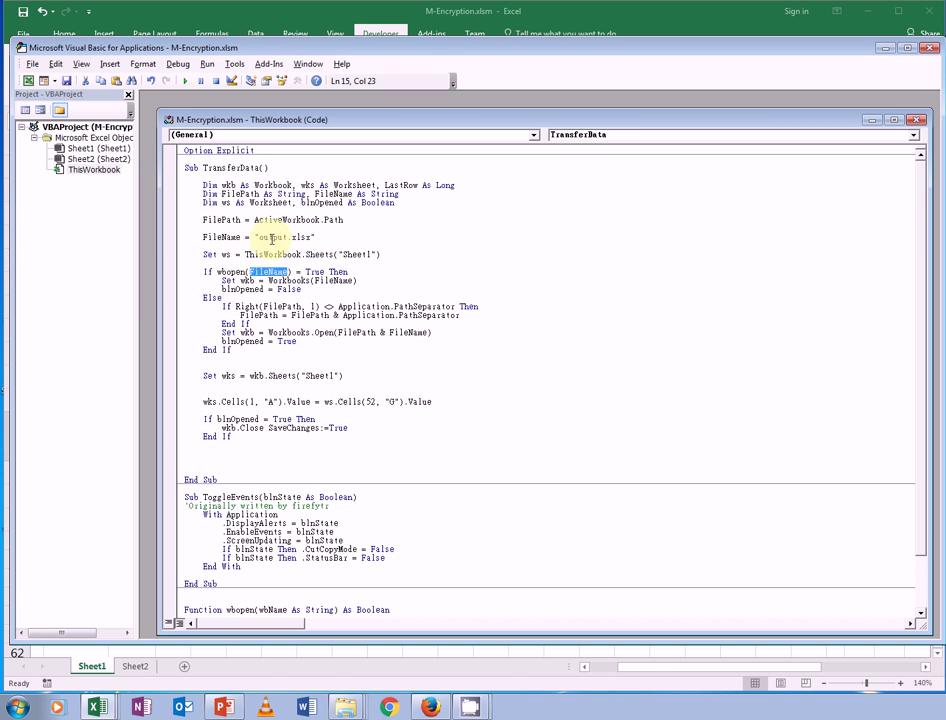
key(Right)
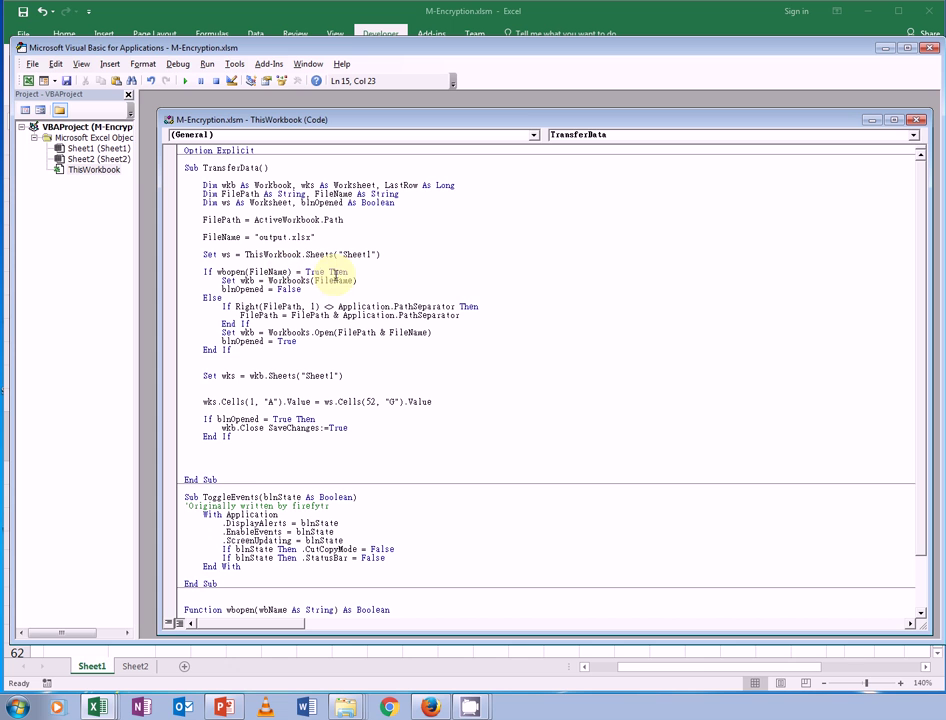
click(356, 271)
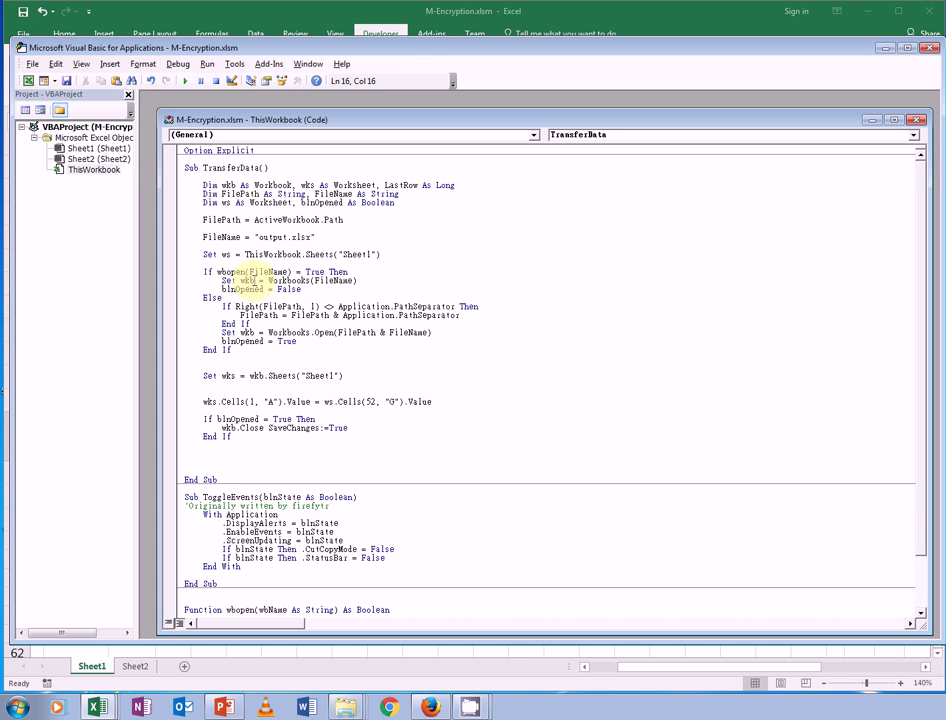
double_click(248, 280)
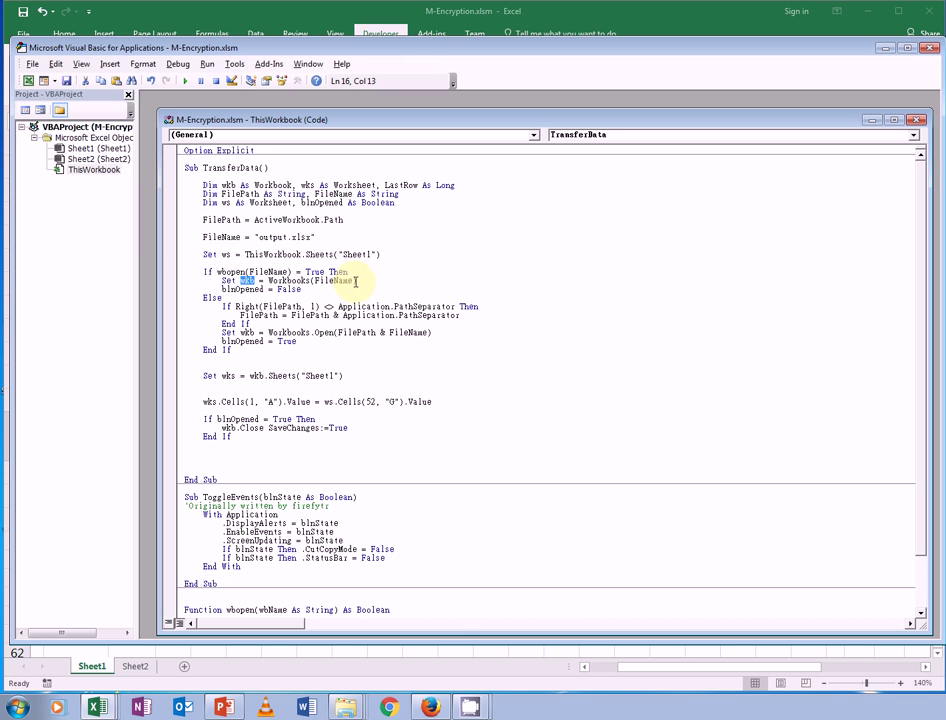
drag(358, 280, 296, 281)
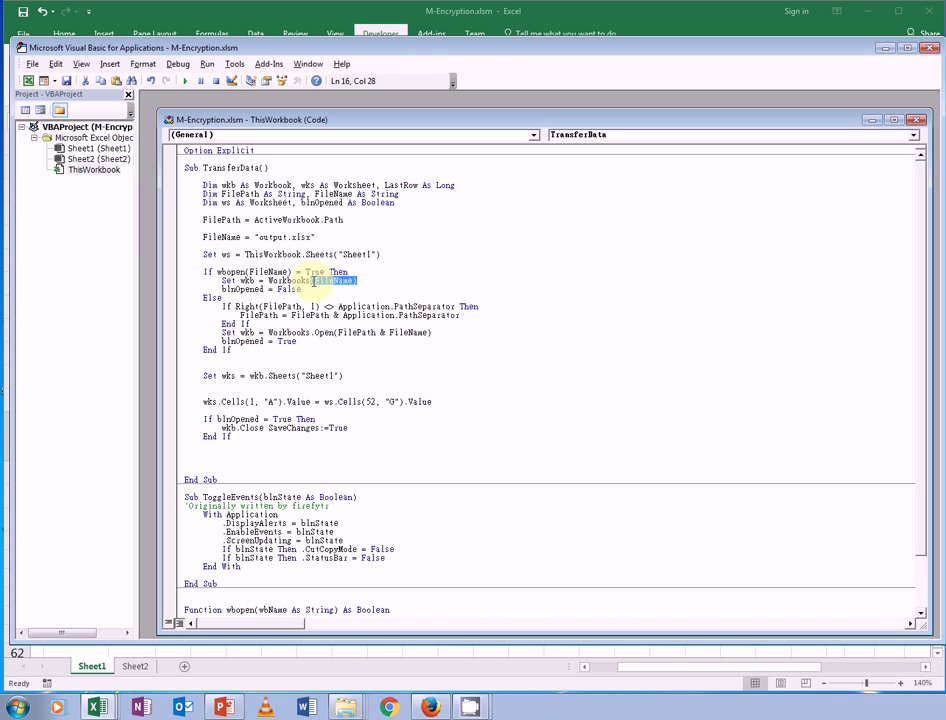
click(370, 297)
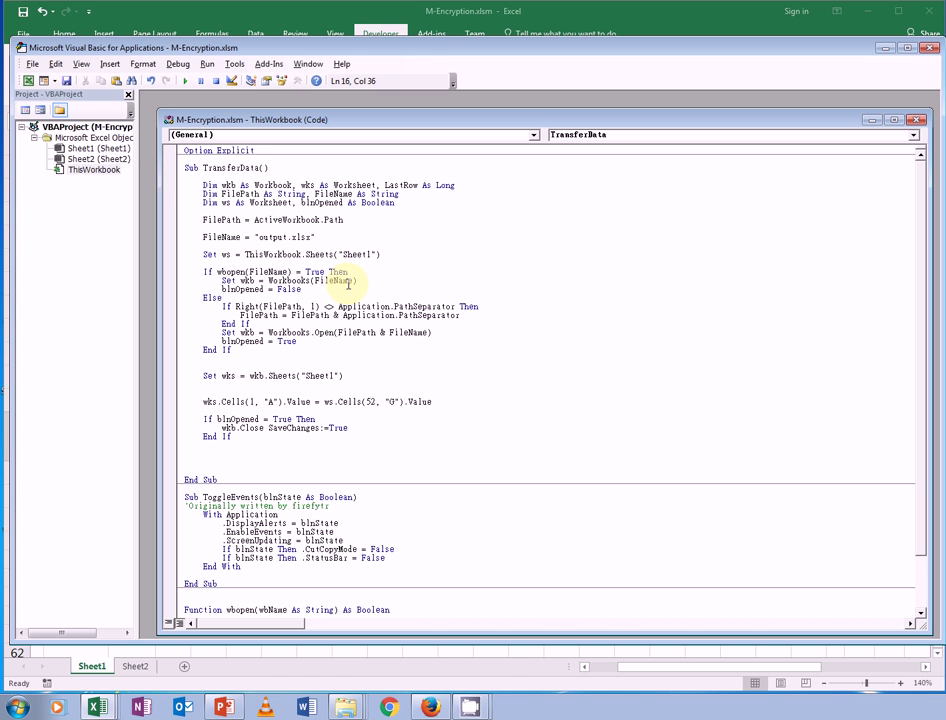
drag(265, 290, 222, 292)
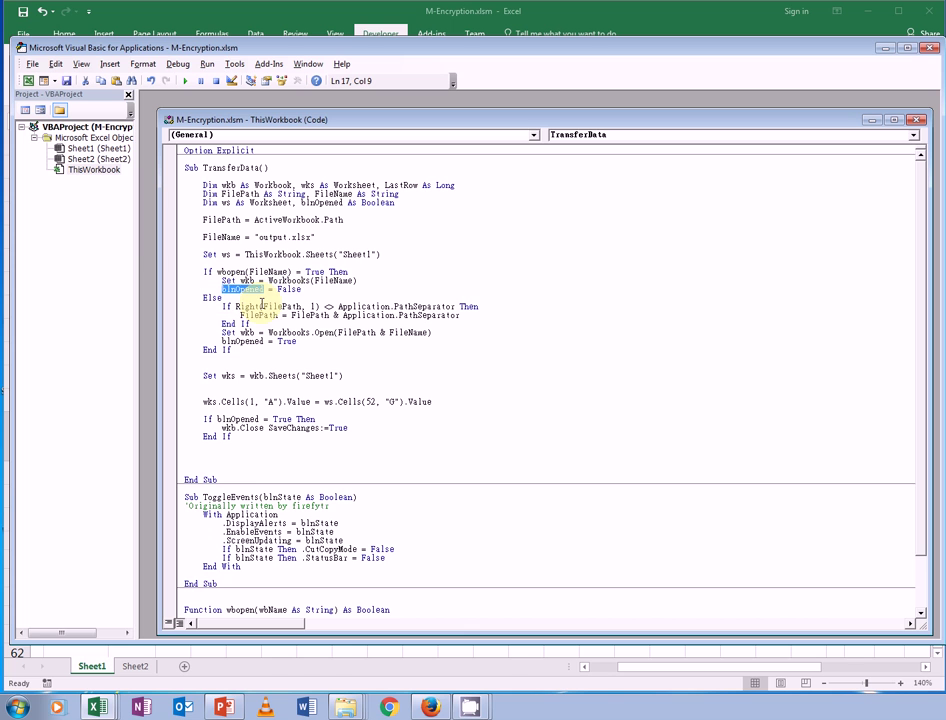
drag(302, 290, 278, 290)
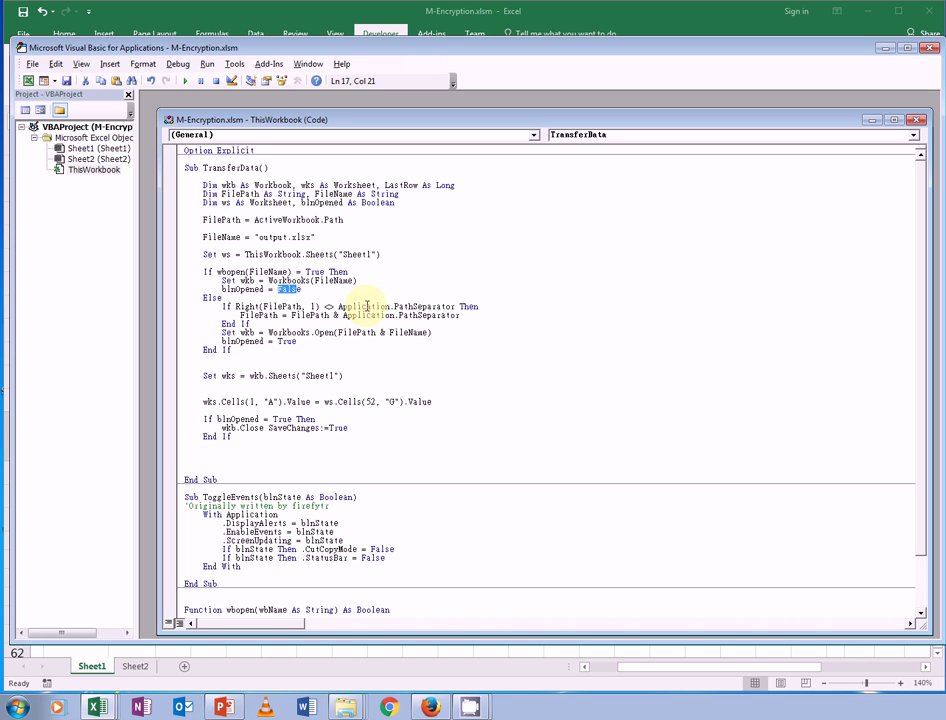
click(386, 286)
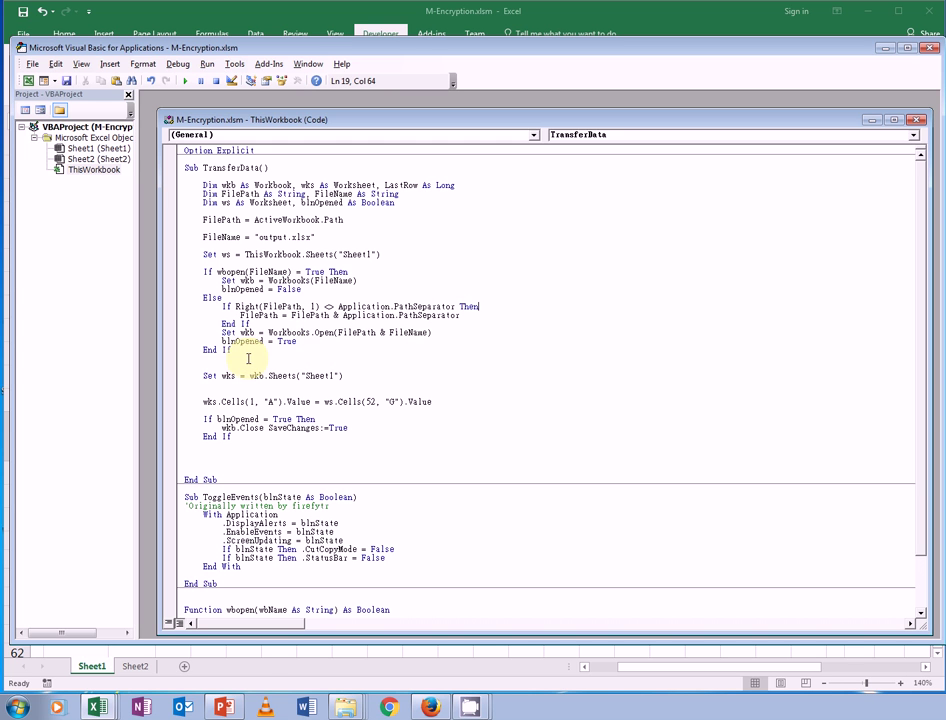
drag(235, 350, 160, 272)
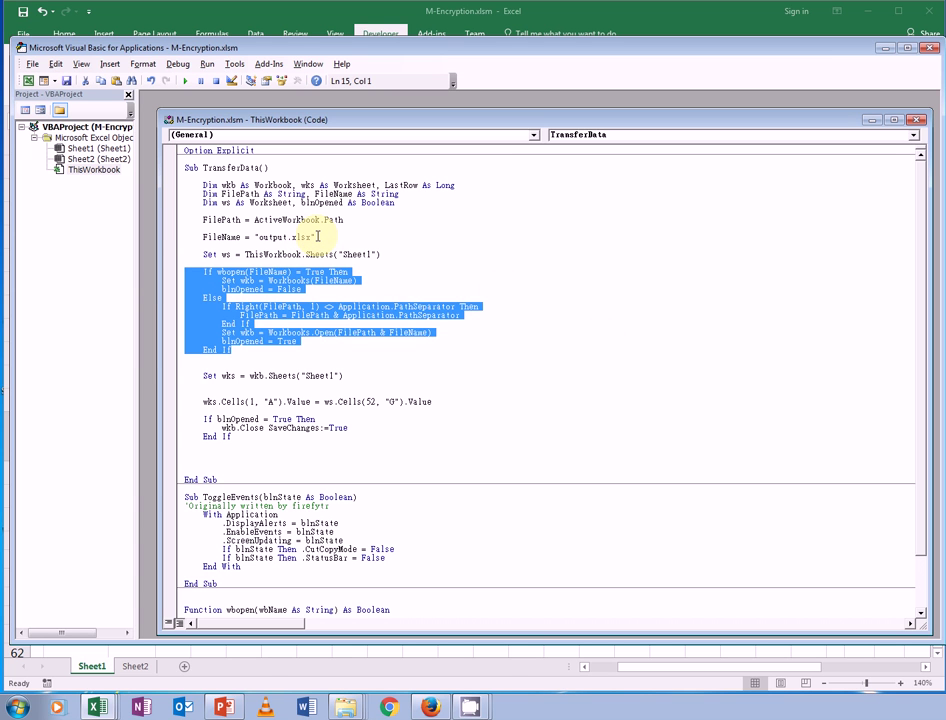
Review the Set wks line pointing at Sheet1 and the output.xlsx file name
click(428, 356)
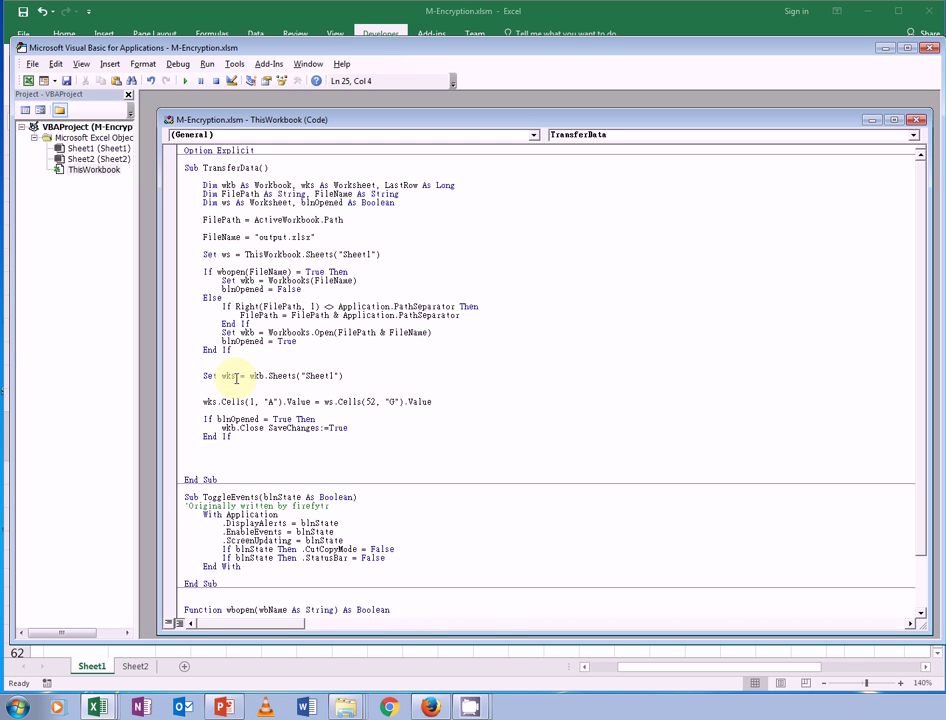
double_click(226, 375)
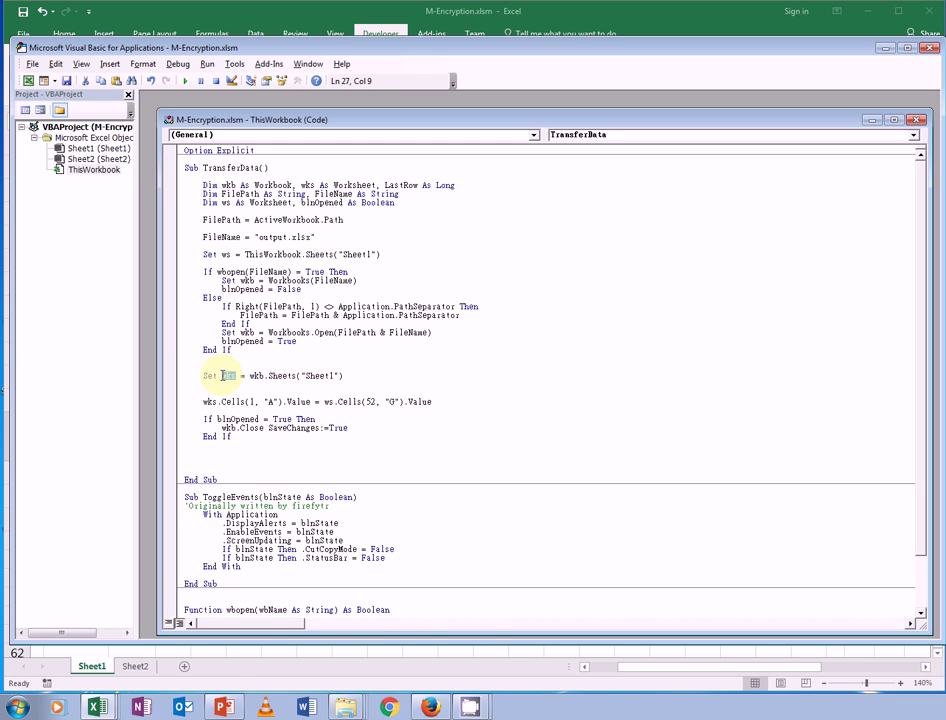
click(348, 375)
drag(348, 375, 310, 375)
click(375, 385)
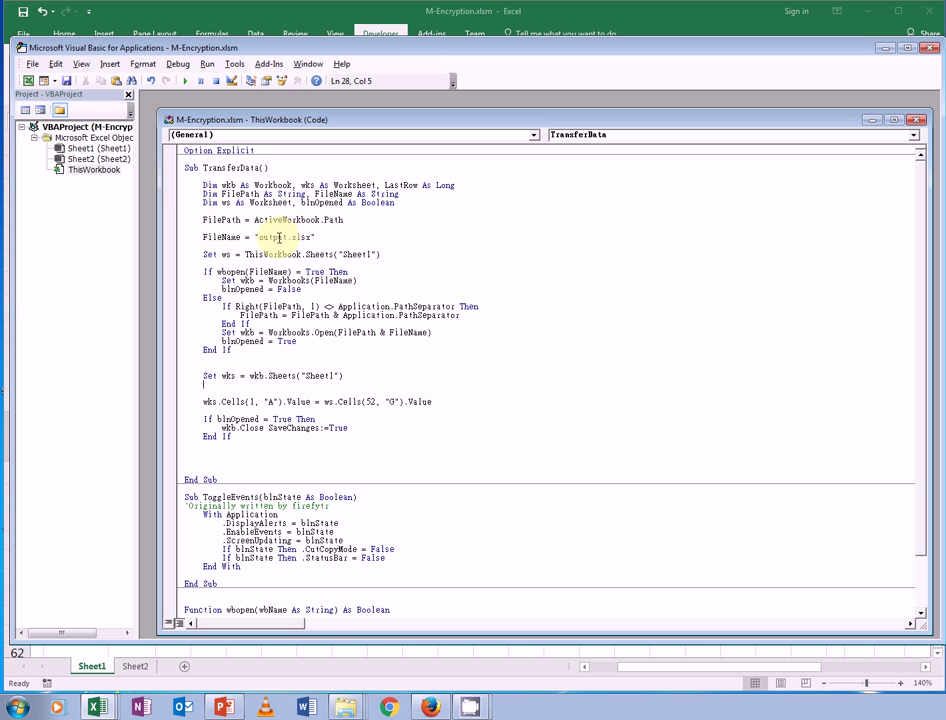
drag(310, 236, 287, 237)
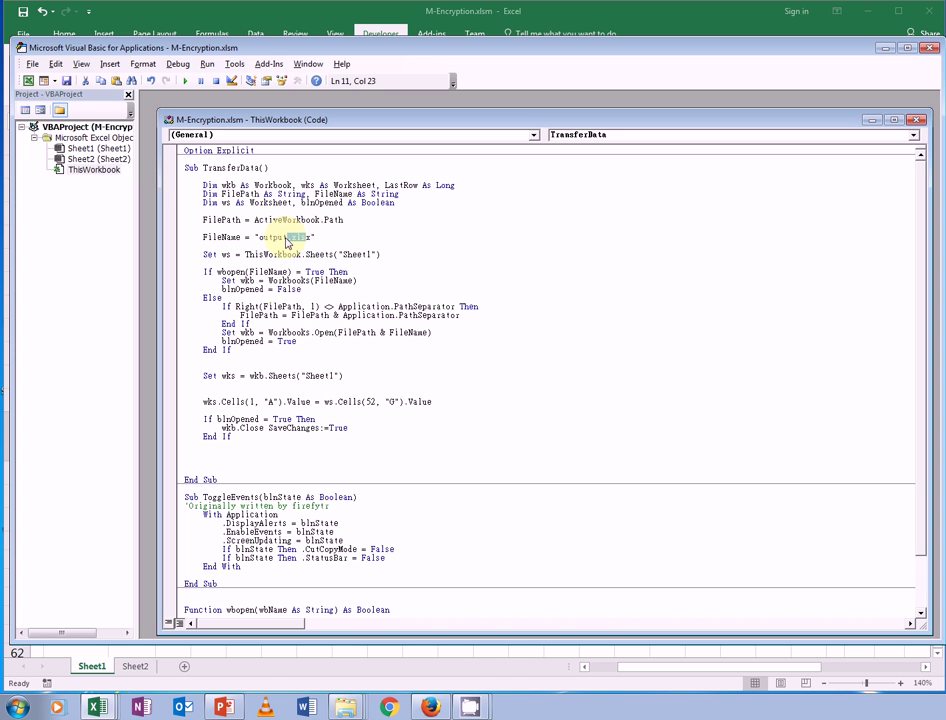
click(386, 367)
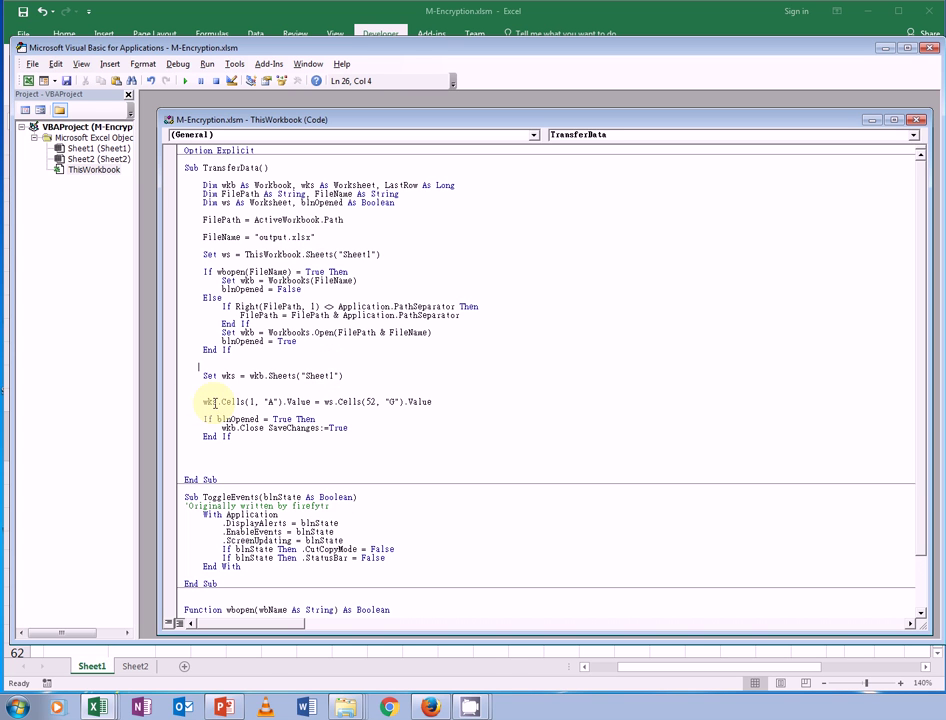
Review the wks.Cells line that copies the cipher Value into A1
drag(278, 401, 241, 401)
click(267, 410)
mouse_move(216, 403)
mouse_down()
mouse_move(200, 403)
mouse_move(222, 402)
mouse_up()
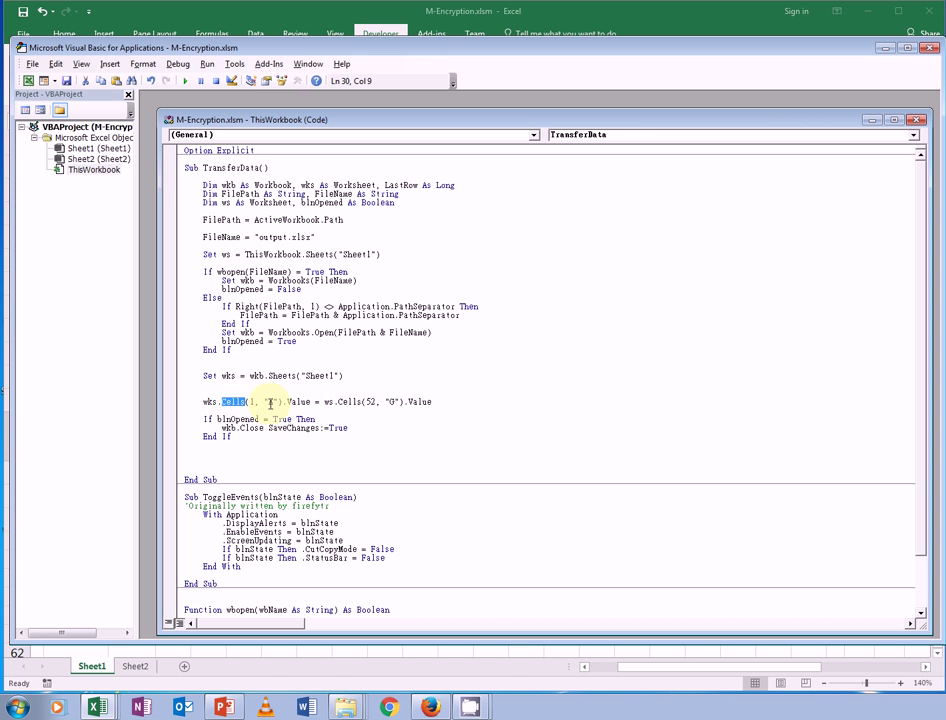
click(258, 402)
double_click(306, 402)
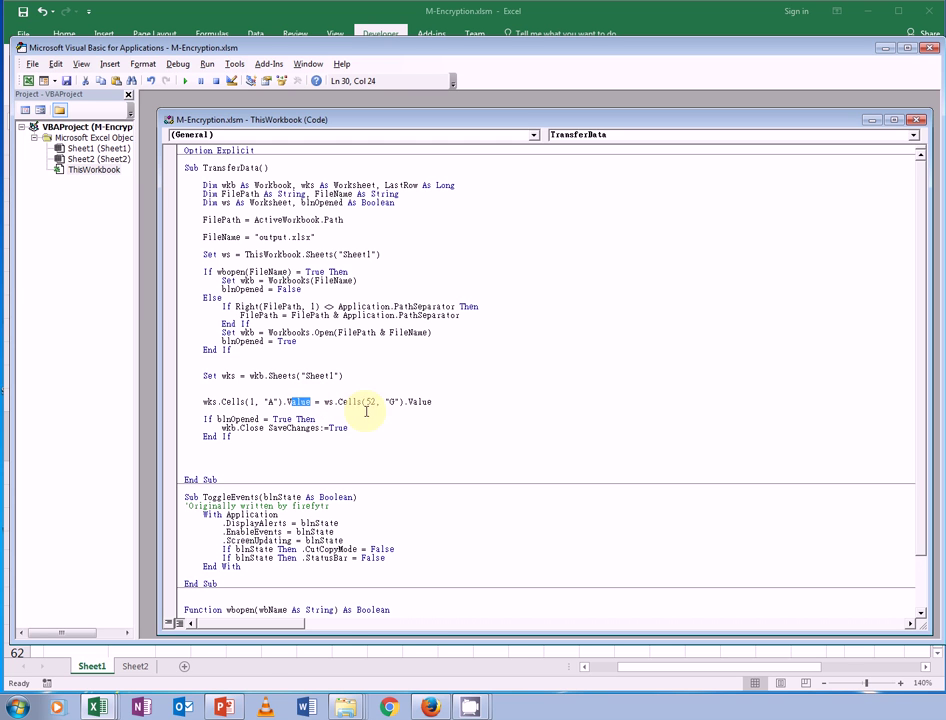
key(Up)
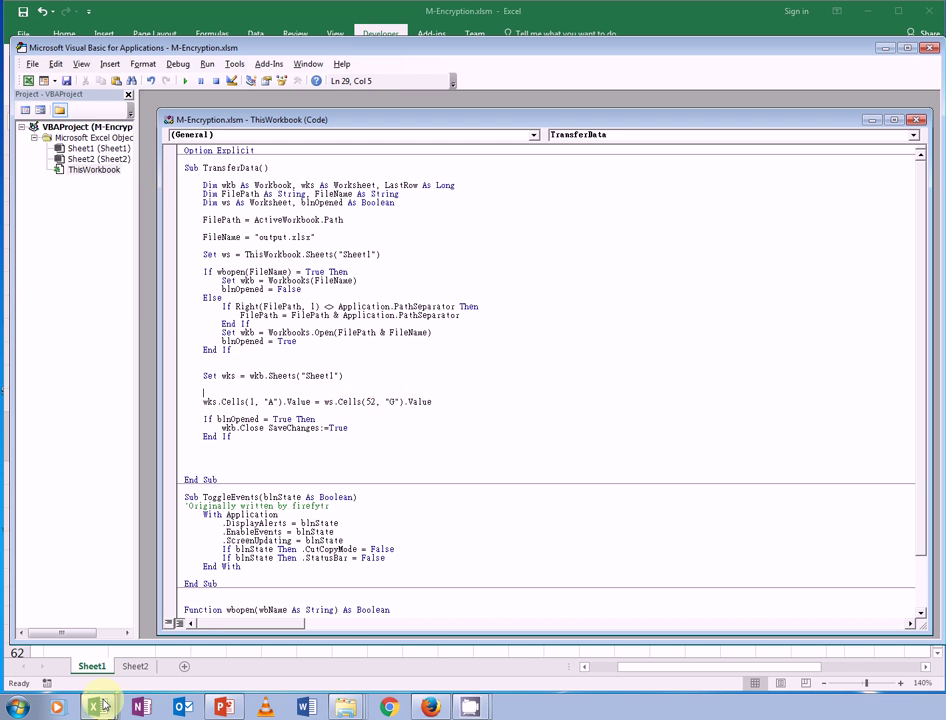
Jump to cell K57 on the M-Encryption worksheet using the Name Box
mouse_move(97, 707)
click(112, 641)
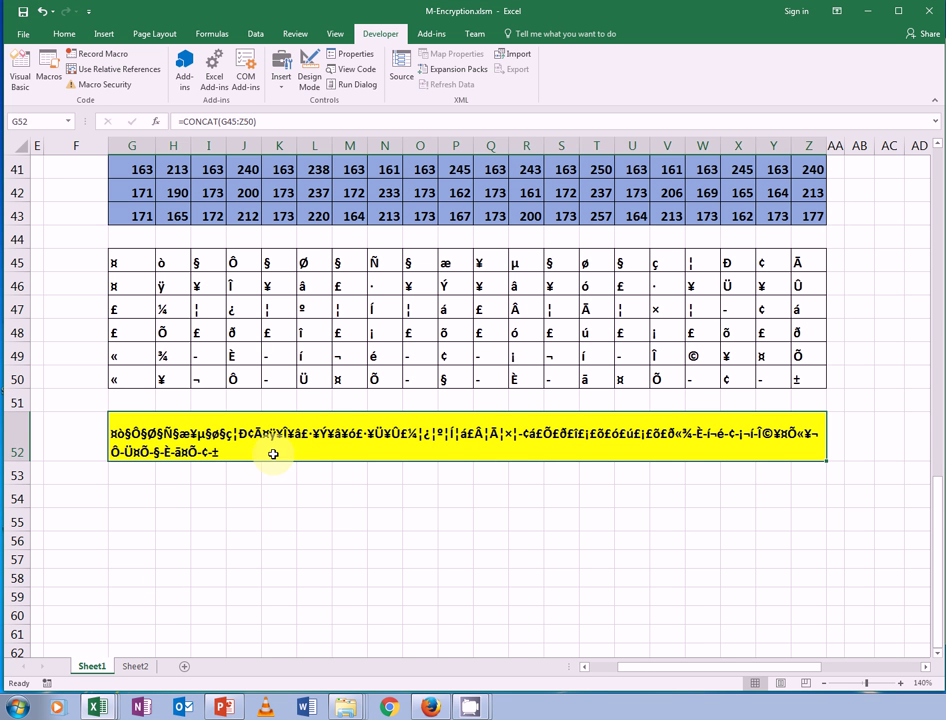
click(40, 121)
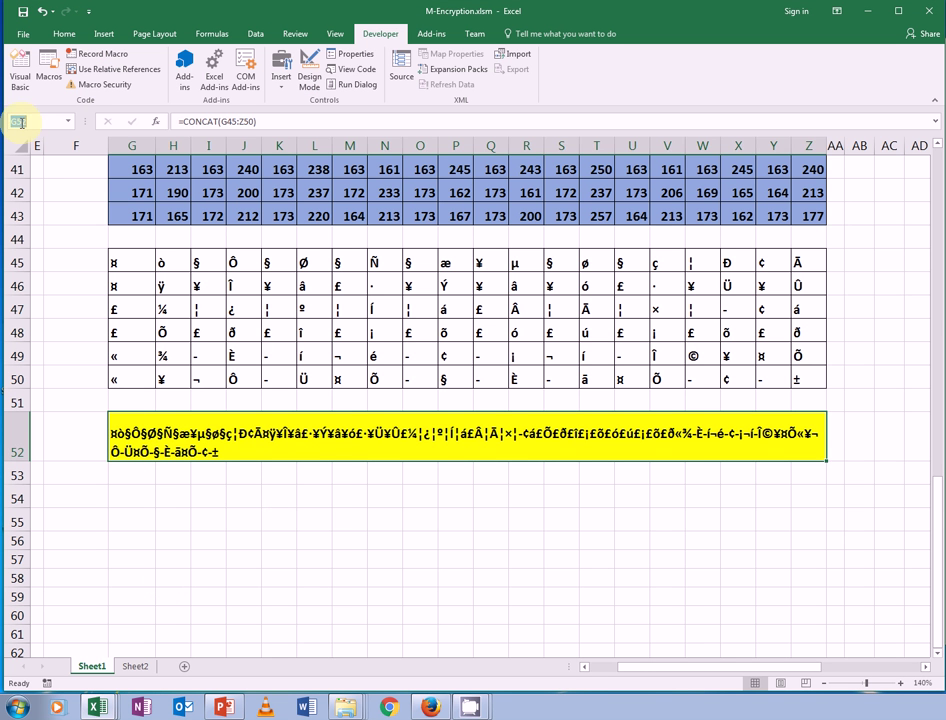
text(K57)
key(Return)
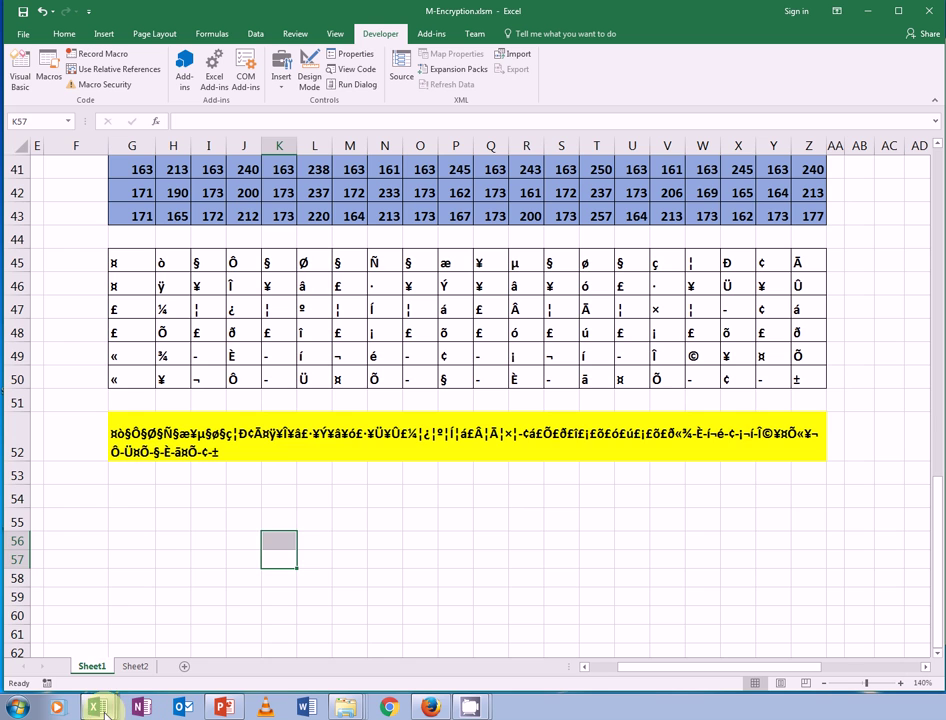
In TransferData, review the lines that copy the cipher and save and close output.xlsx
mouse_move(97, 707)
click(112, 677)
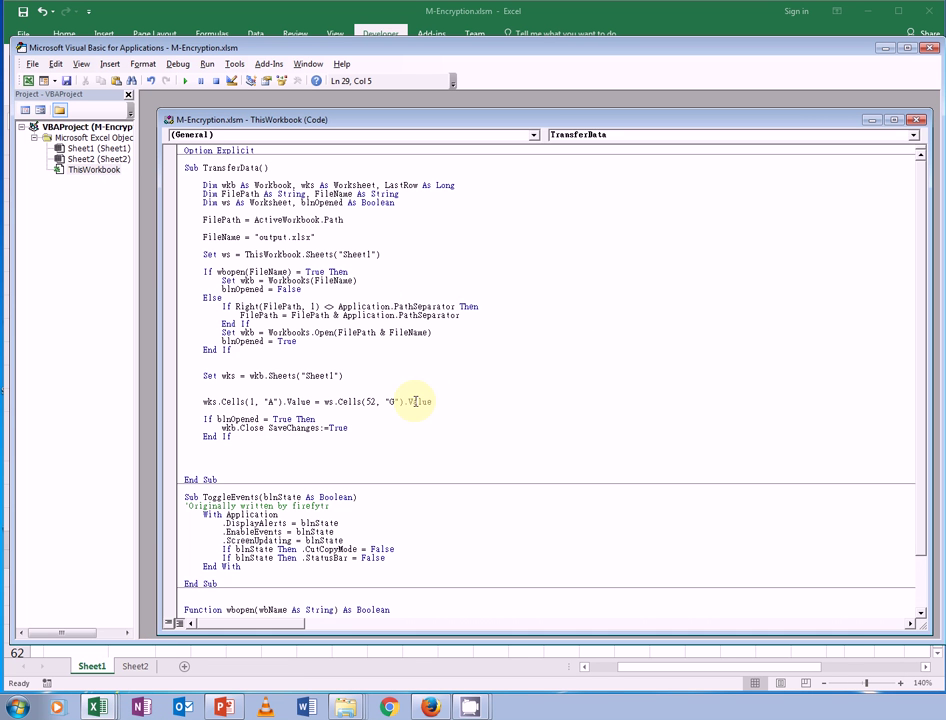
drag(405, 403, 369, 401)
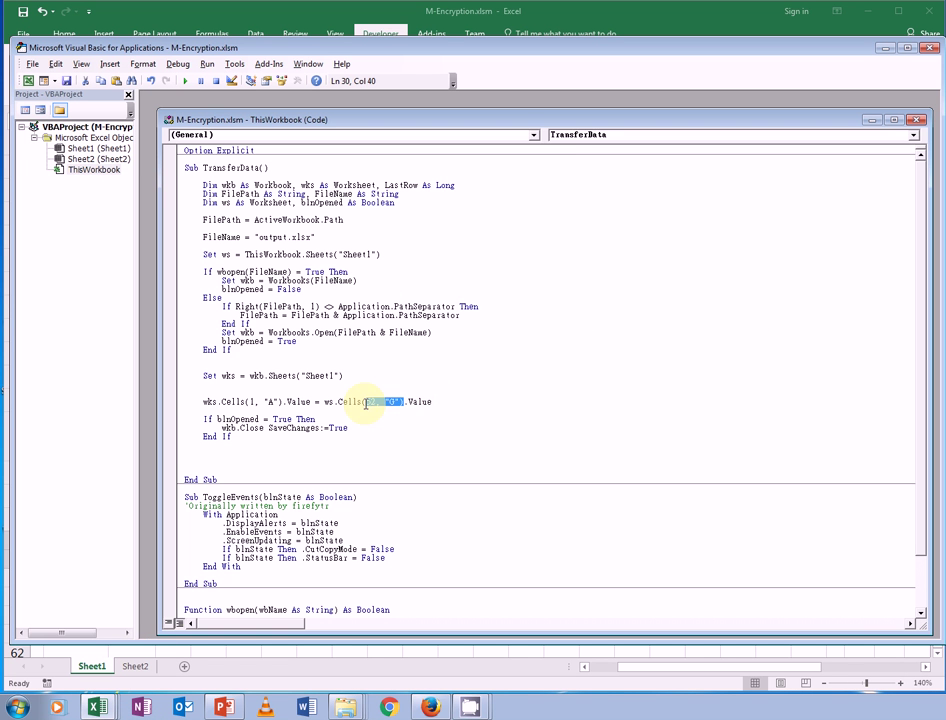
drag(295, 401, 250, 397)
click(250, 409)
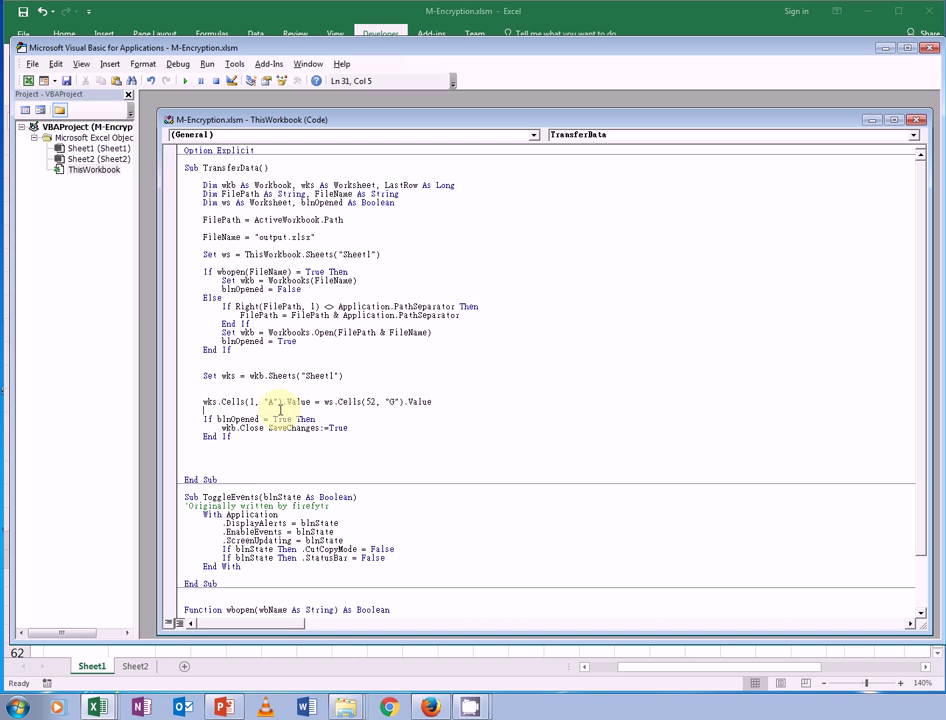
click(320, 436)
drag(327, 428, 190, 419)
click(253, 453)
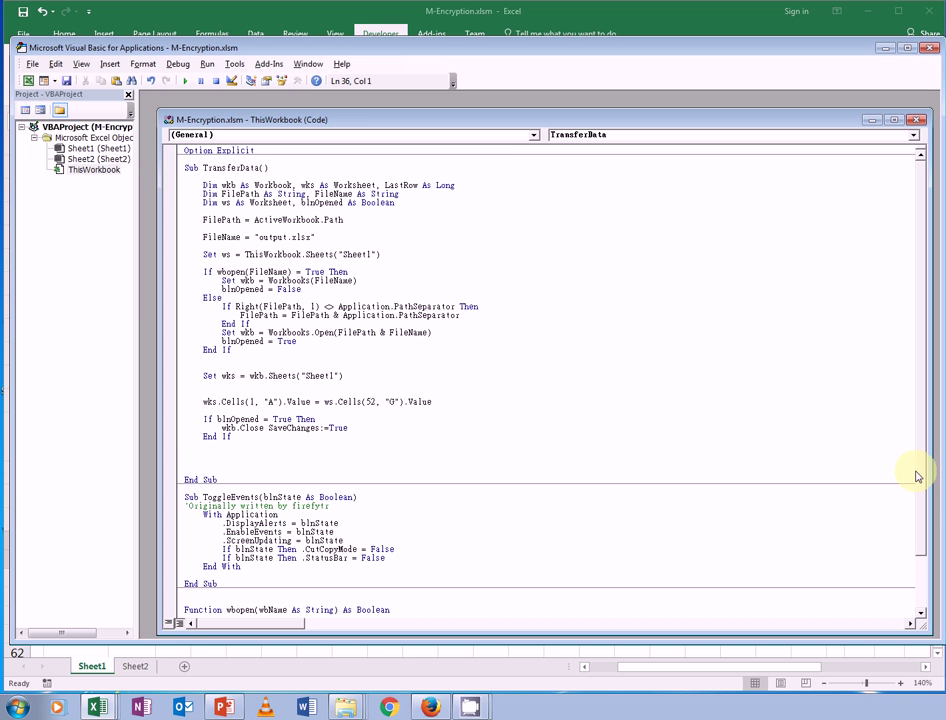
Delete the blank line before End Function in wbopen and close the VBA editor
scroll(916, 490, down, 1)
scroll(922, 542, down, 2)
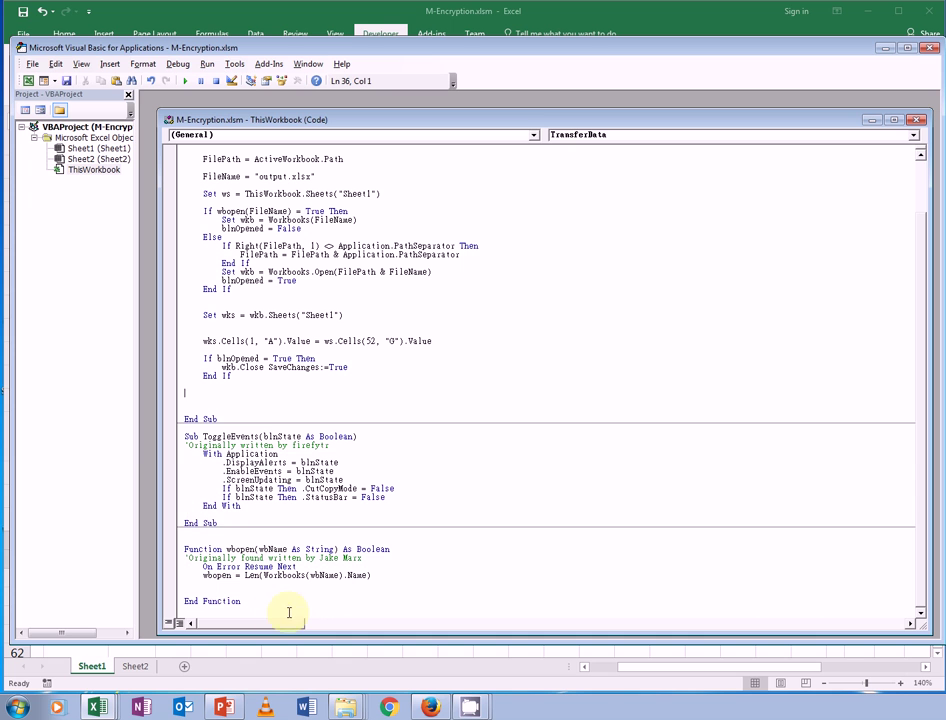
click(223, 591)
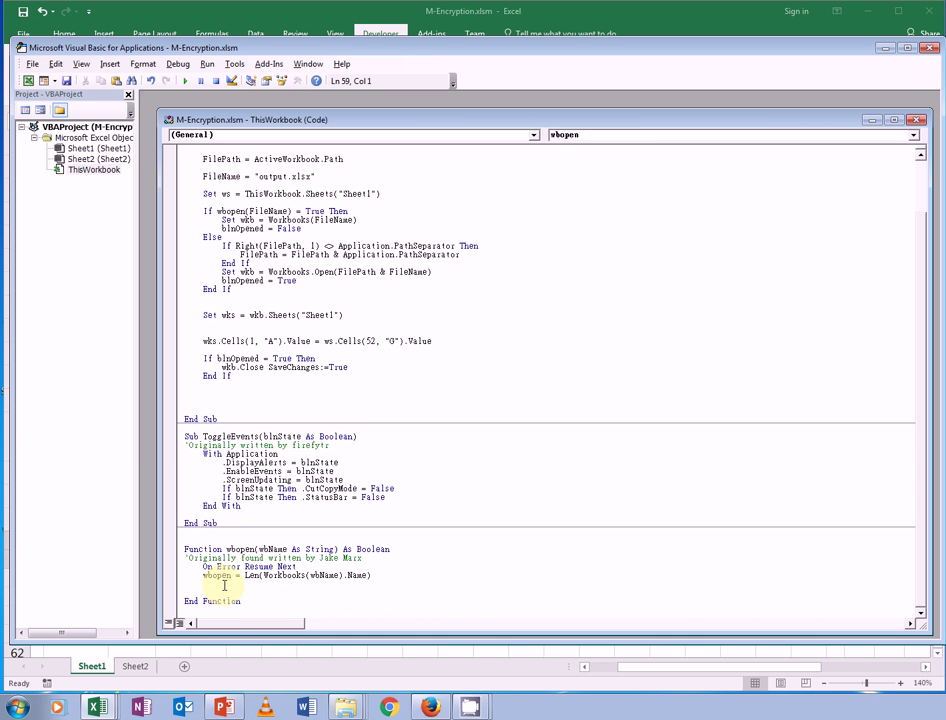
key(BackSpace)
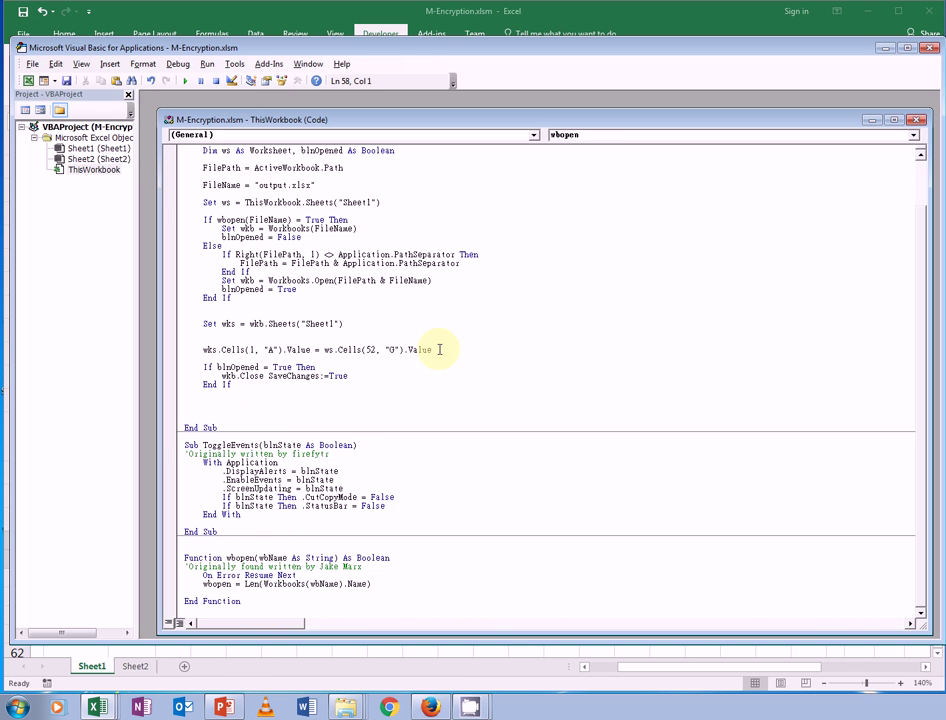
drag(433, 350, 202, 349)
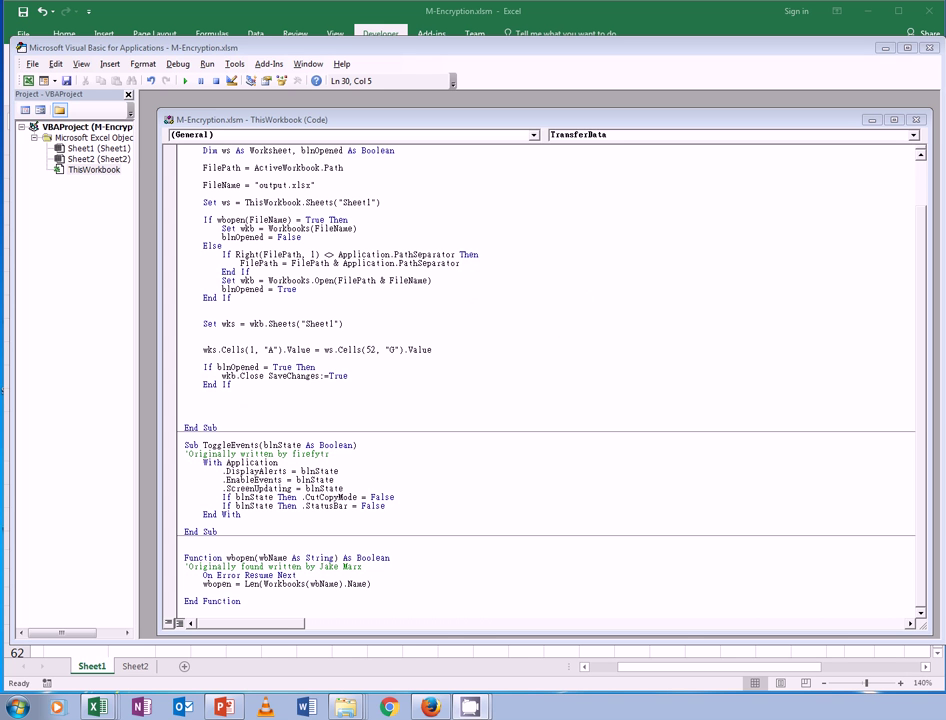
click(935, 55)
Turn on Design Mode and draw a form Button across rows 54–56 below the cipher
click(561, 559)
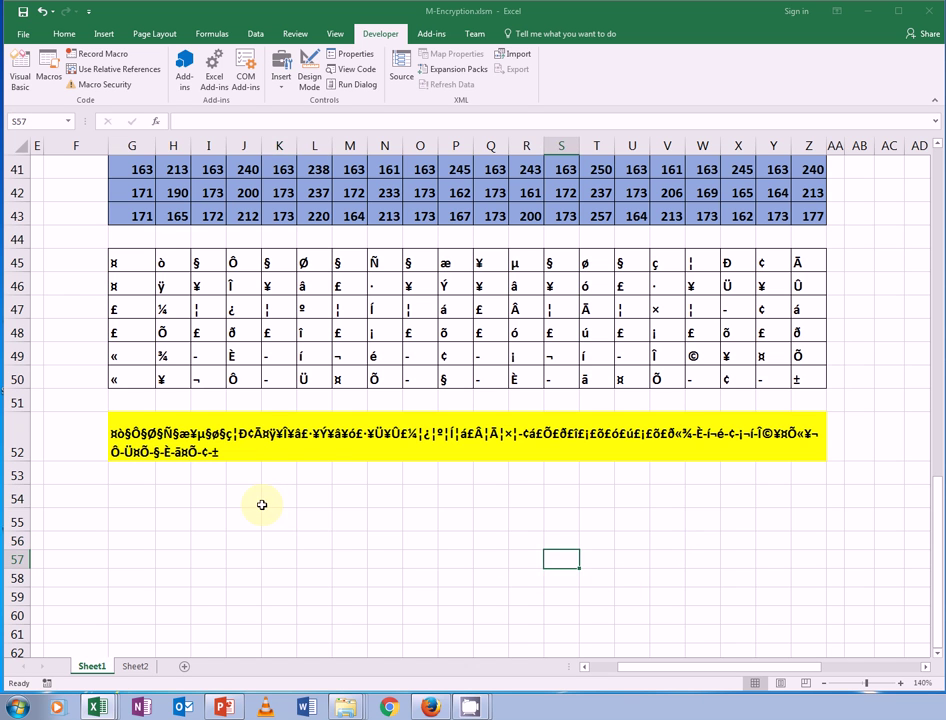
drag(245, 499, 469, 518)
click(561, 540)
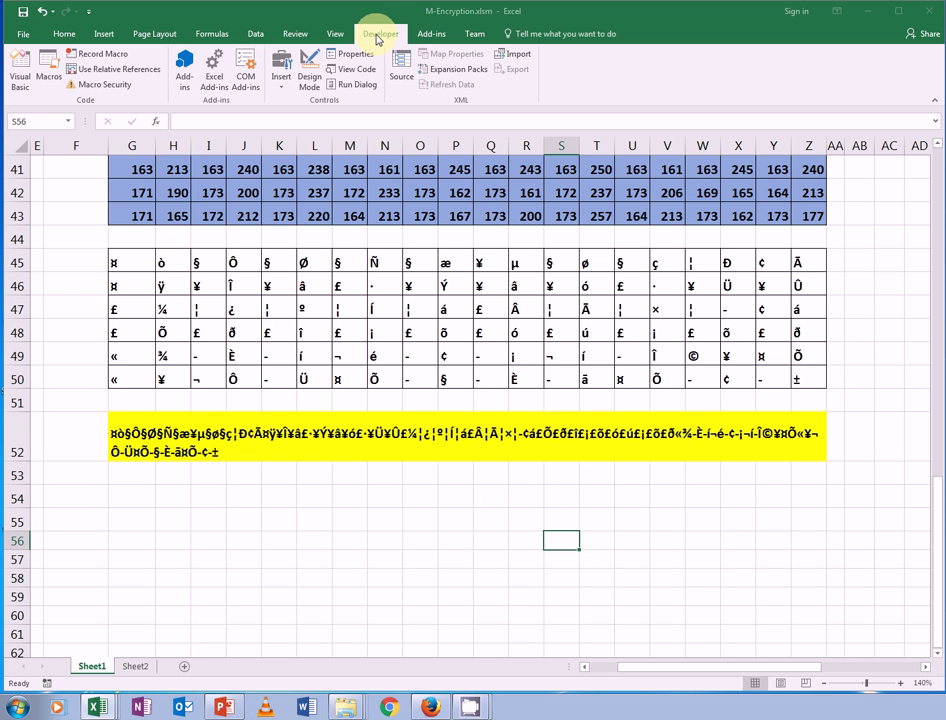
click(310, 76)
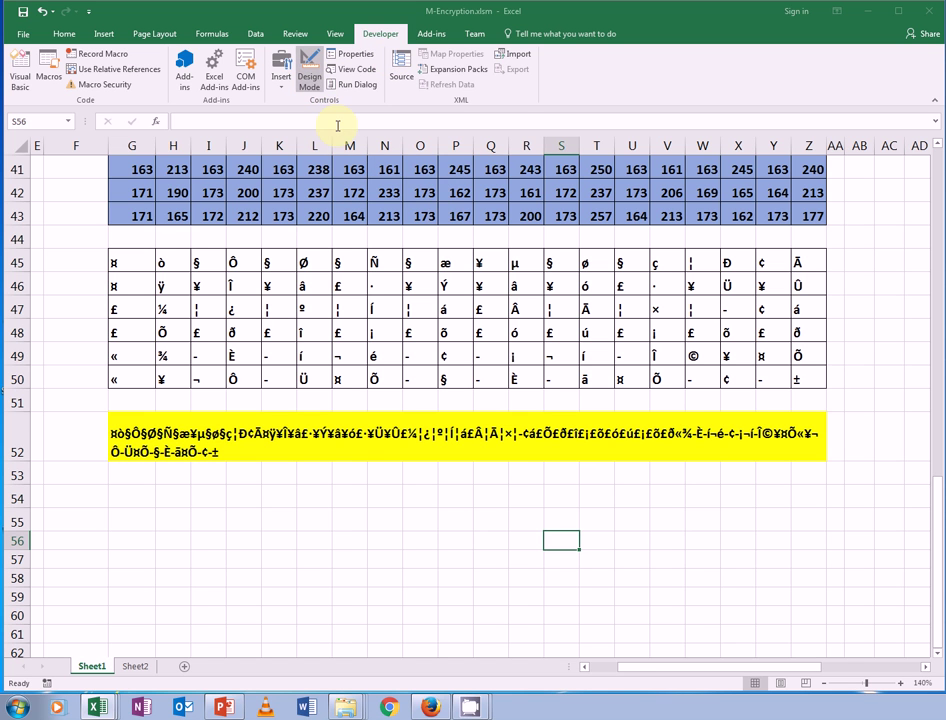
click(281, 88)
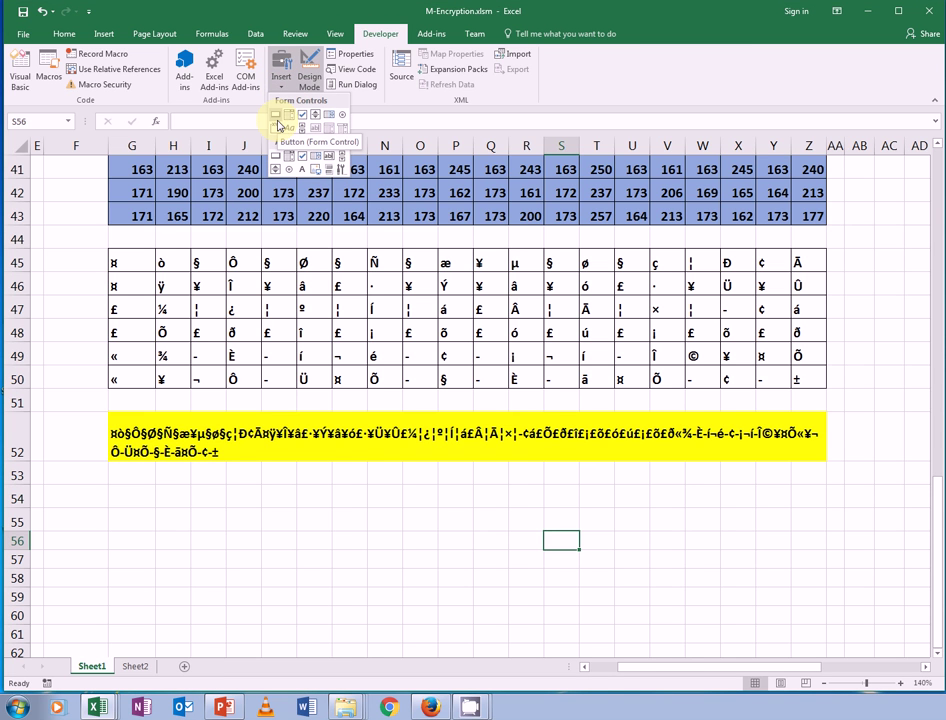
click(277, 115)
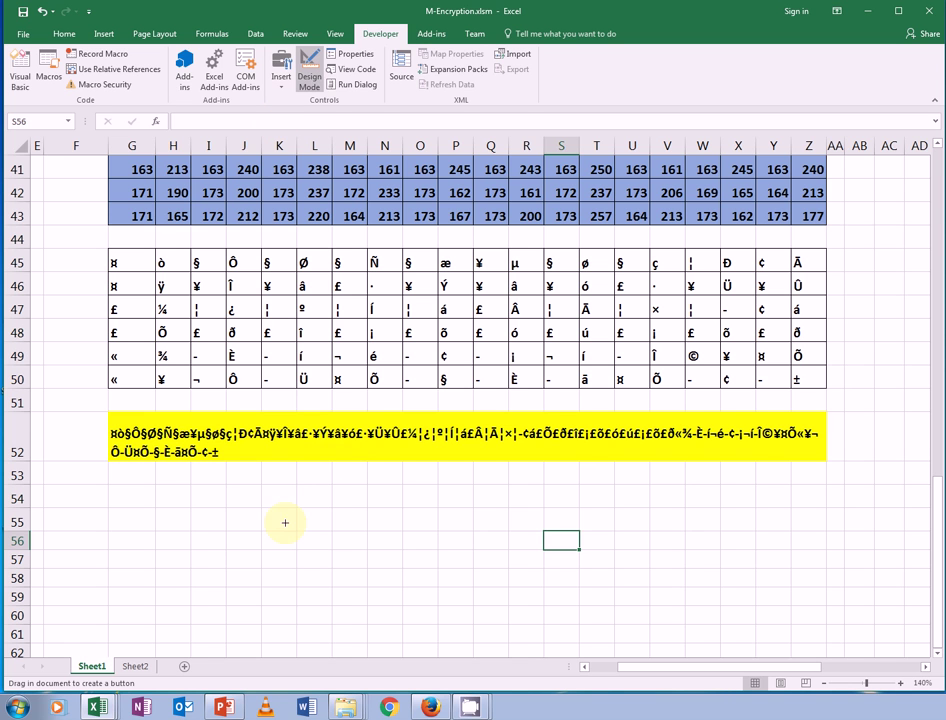
drag(282, 498, 466, 537)
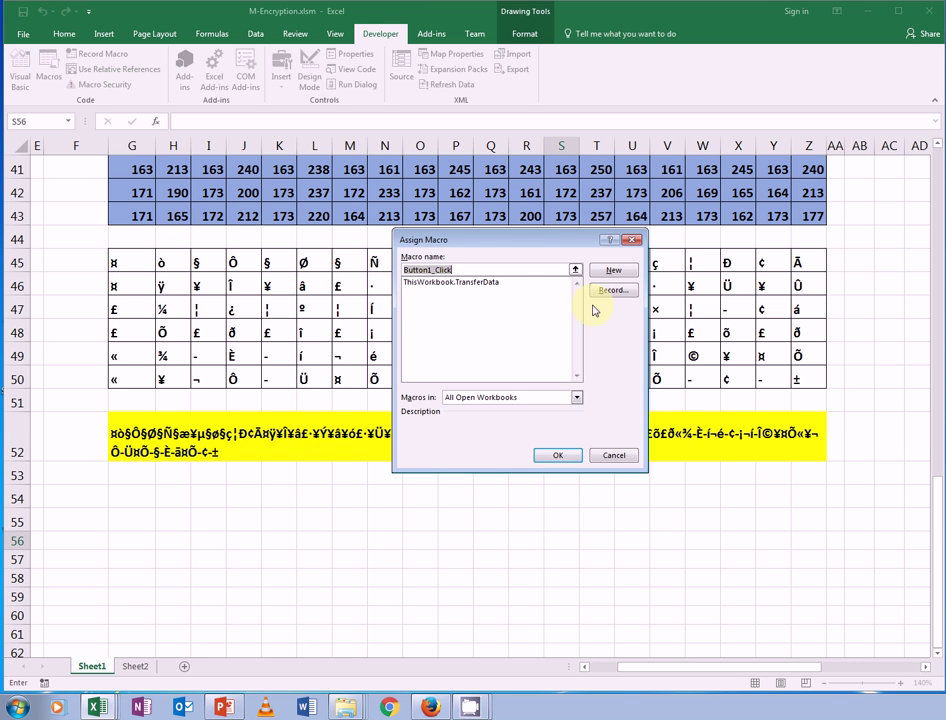
Assign the ThisWorkbook.TransferData macro to the new button
drag(541, 239, 632, 194)
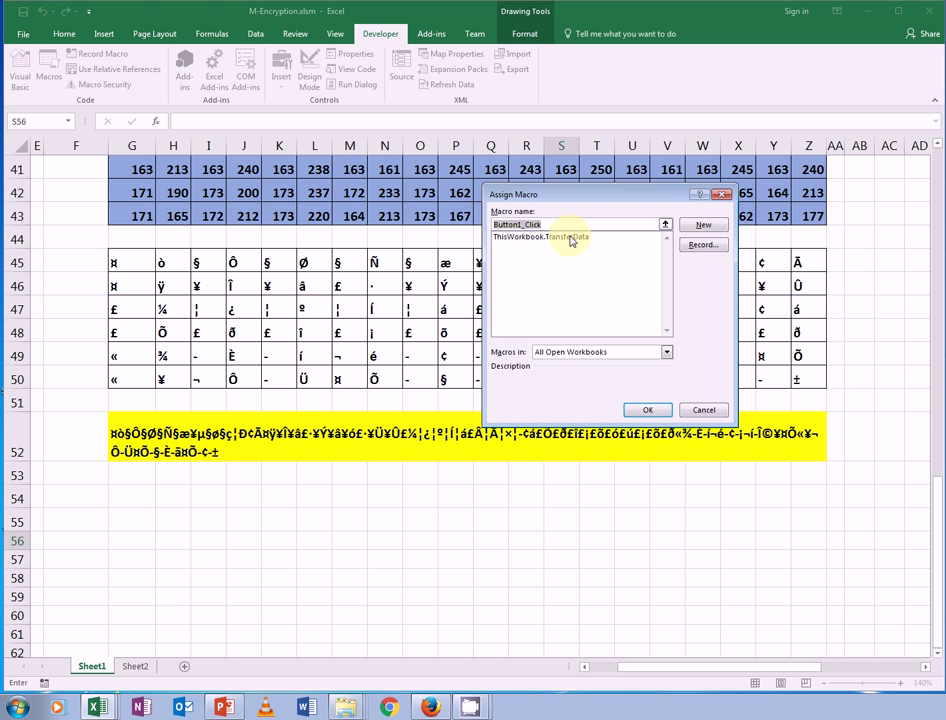
click(570, 237)
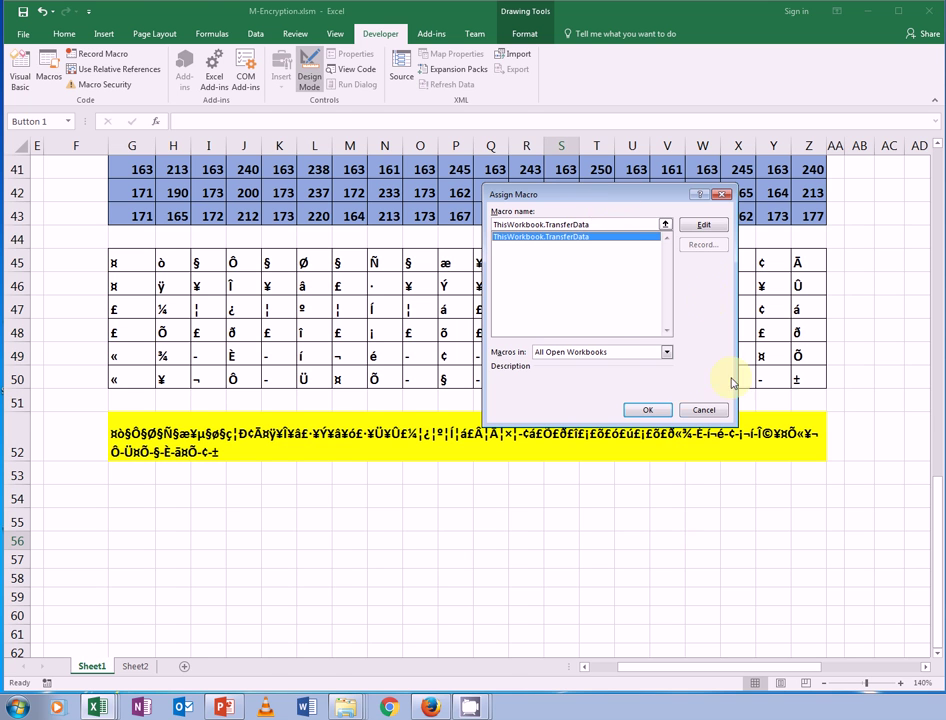
click(656, 413)
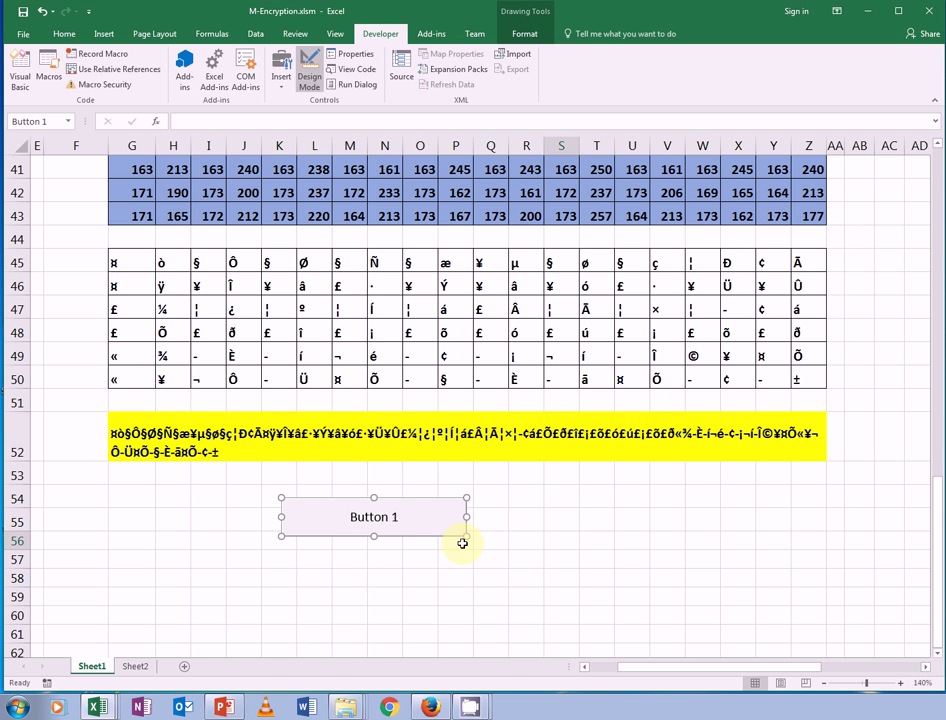
Replace the 'Button 1' caption with 'Save to output.xlsx'
click(393, 517)
click(393, 517)
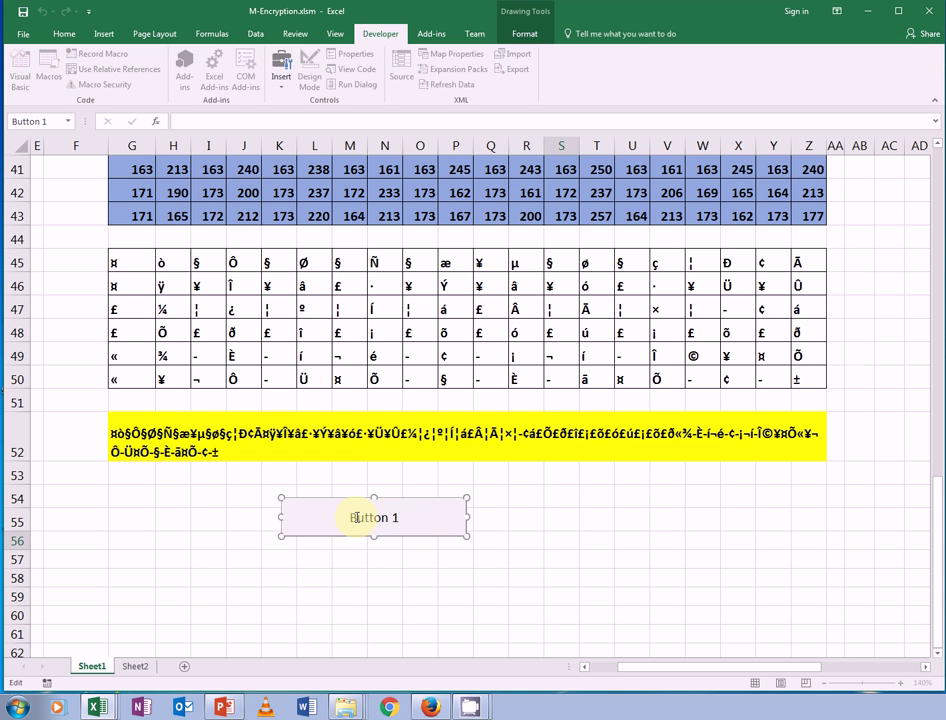
key(Delete)
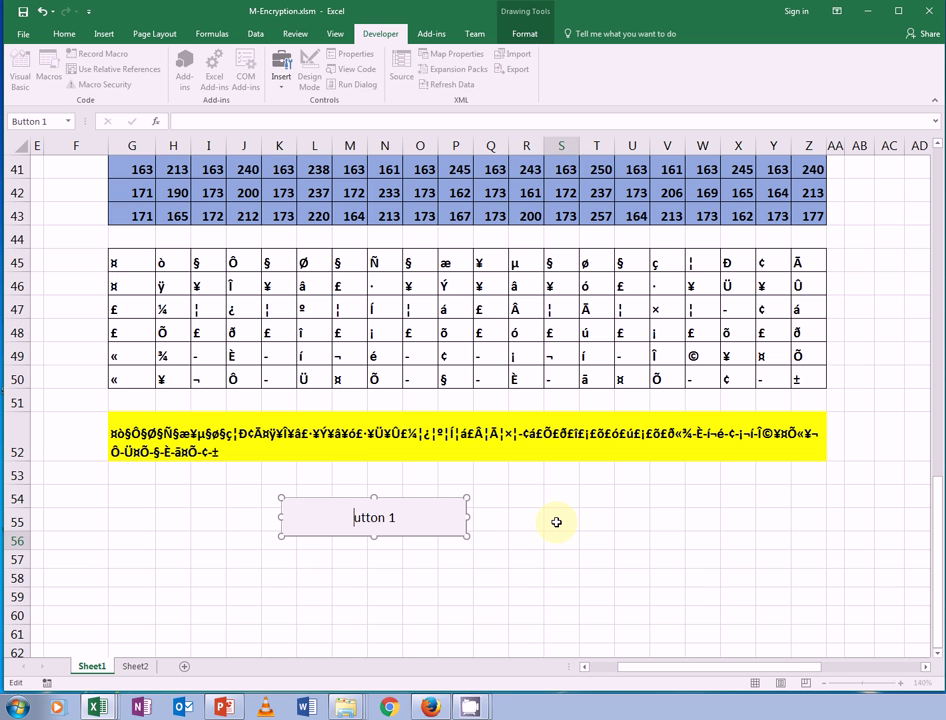
key(Delete)
key(Delete)
key(Delete)
key(Delete)
key(Delete)
key(Delete)
text(Copy)
text(t)
key(BackSpace)
key(BackSpace)
key(BackSpace)
key(BackSpace)
key(BackSpace)
text(ave to )
text(output.)
text(xls)
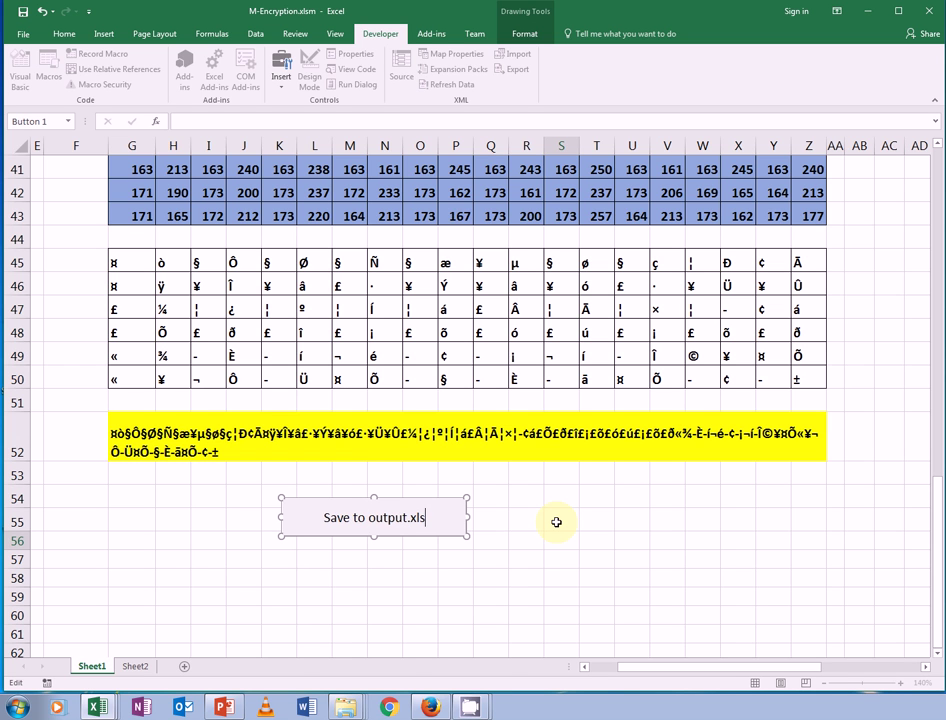
text(x)
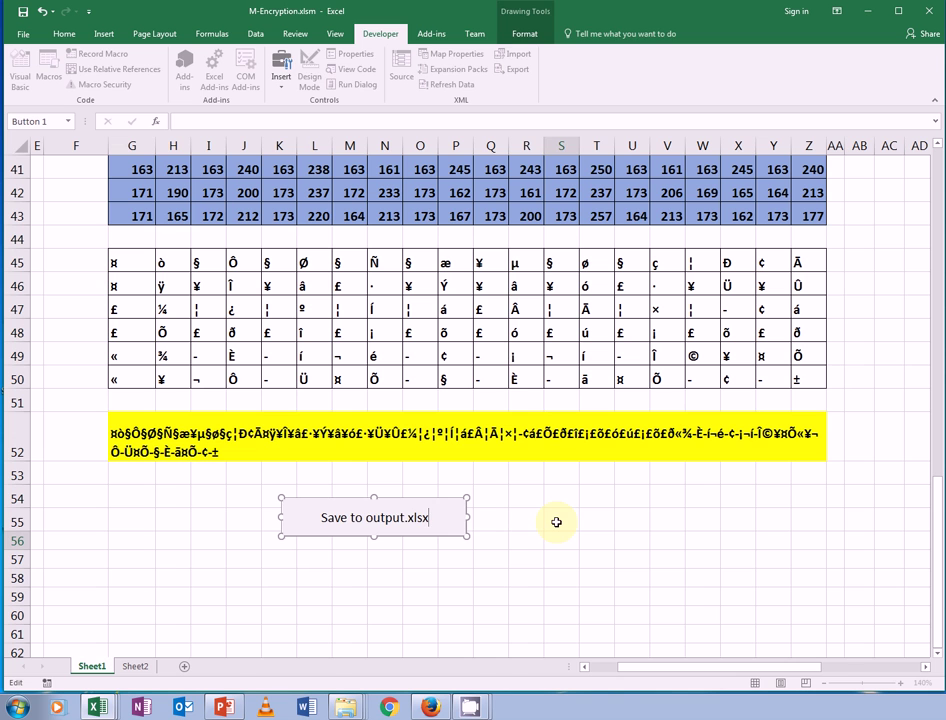
click(556, 522)
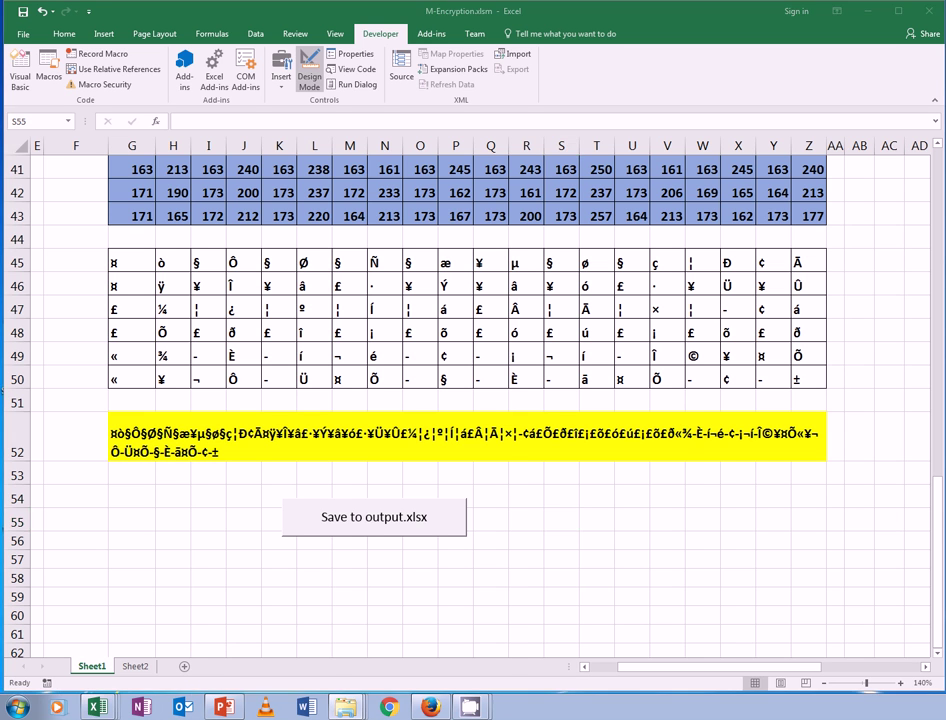
Run the Save to output.xlsx button and resize the output.xlsx window that opens
click(374, 516)
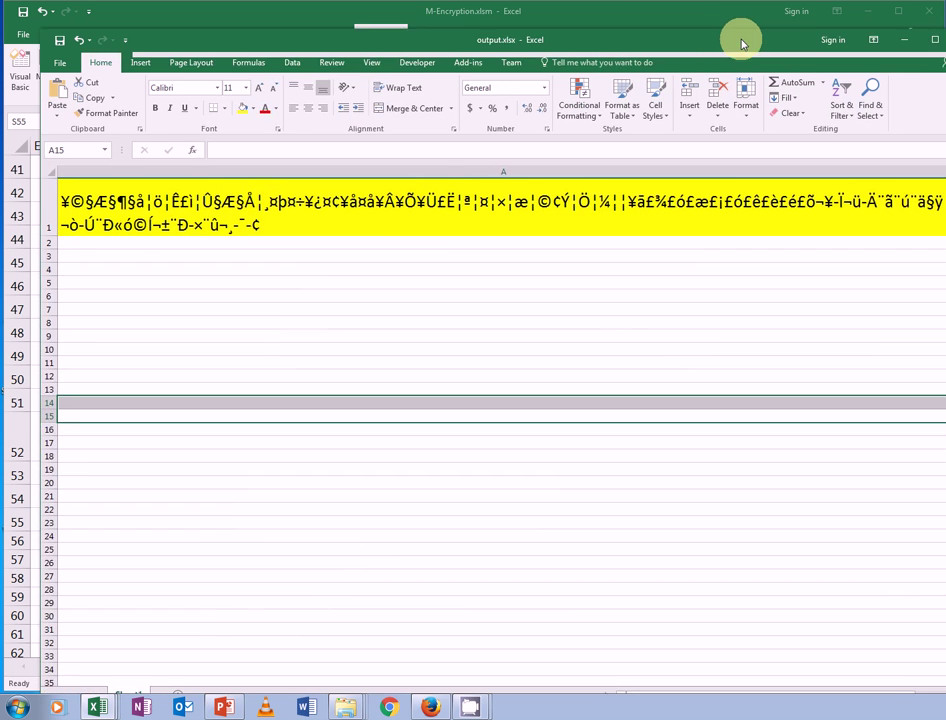
drag(742, 44, 707, 40)
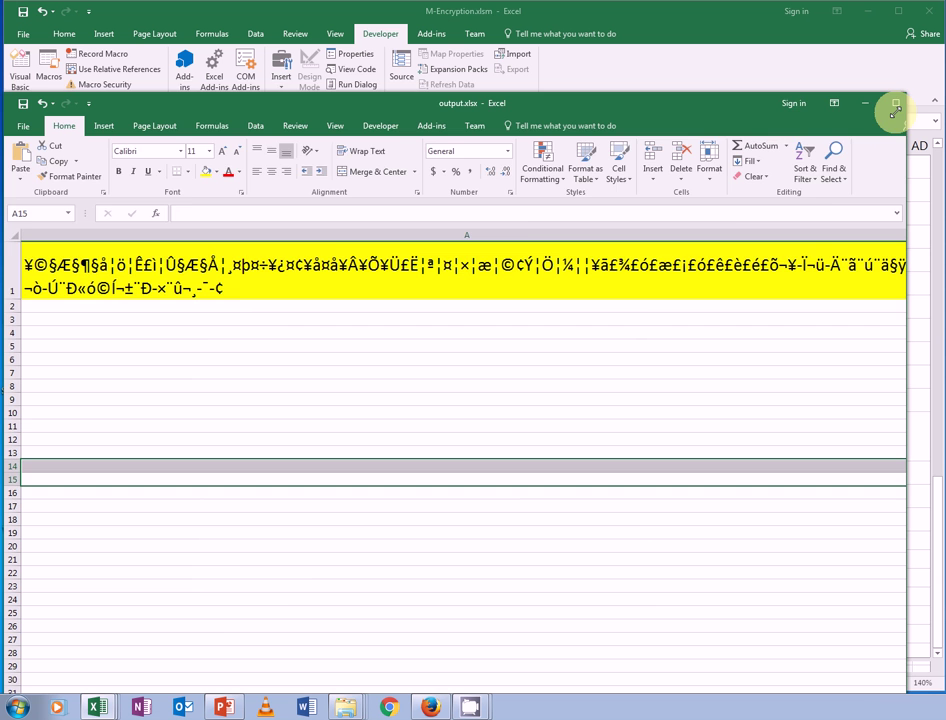
drag(940, 30, 876, 143)
drag(659, 158, 696, 103)
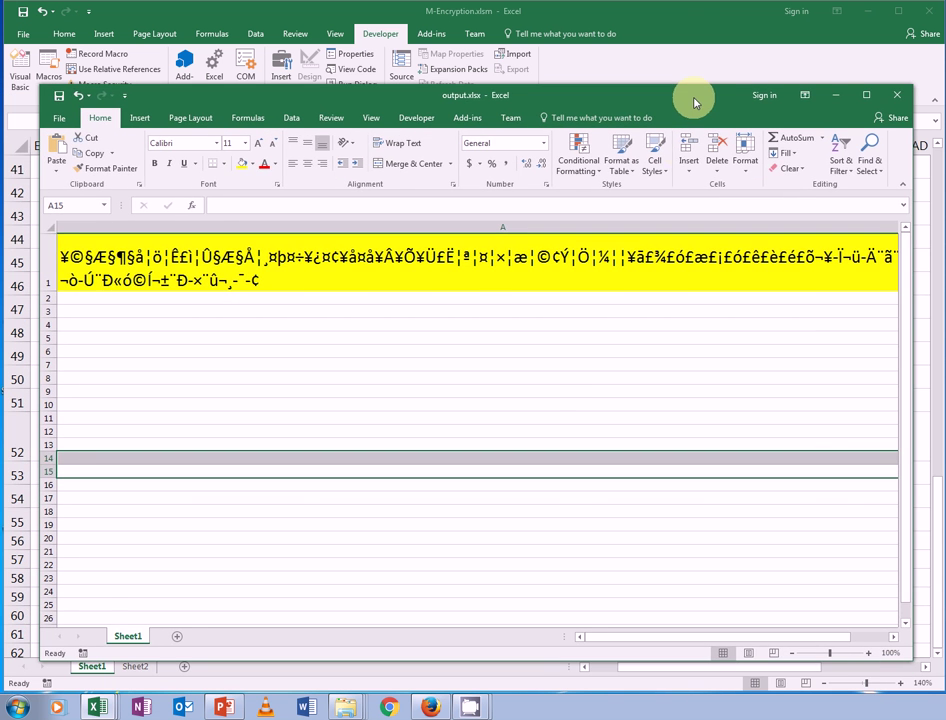
Clear the cipher from output.xlsx cell A1 and give it an orange fill
click(465, 275)
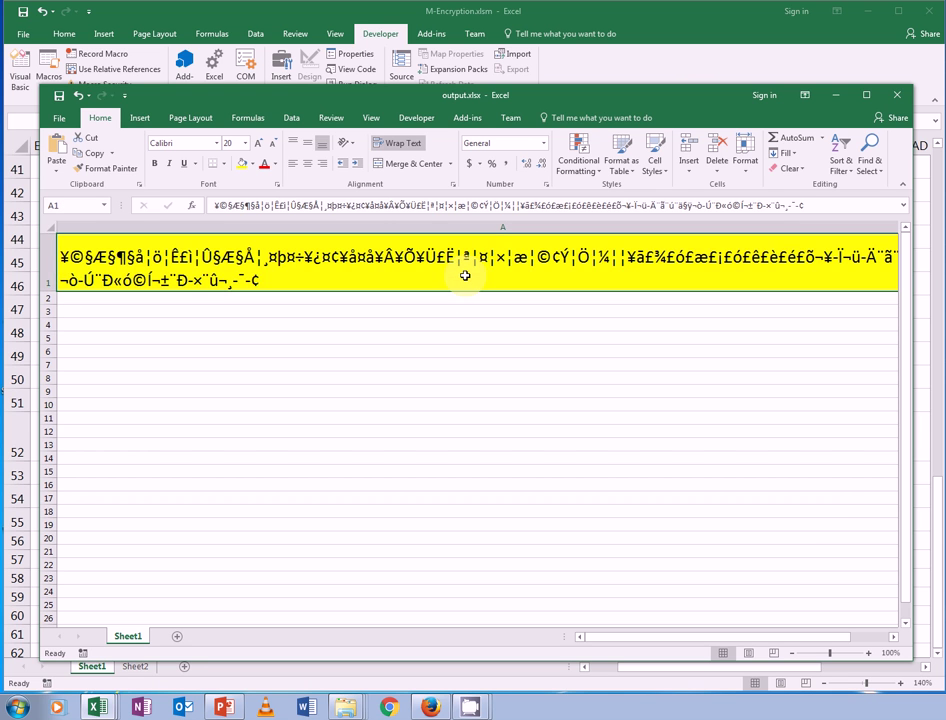
key(Delete)
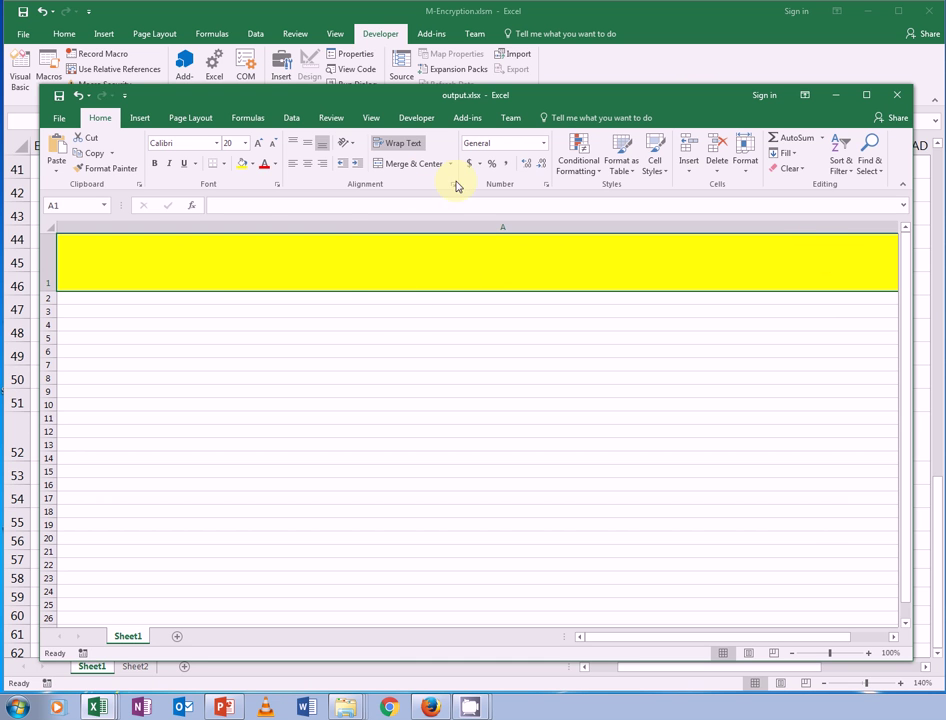
click(251, 164)
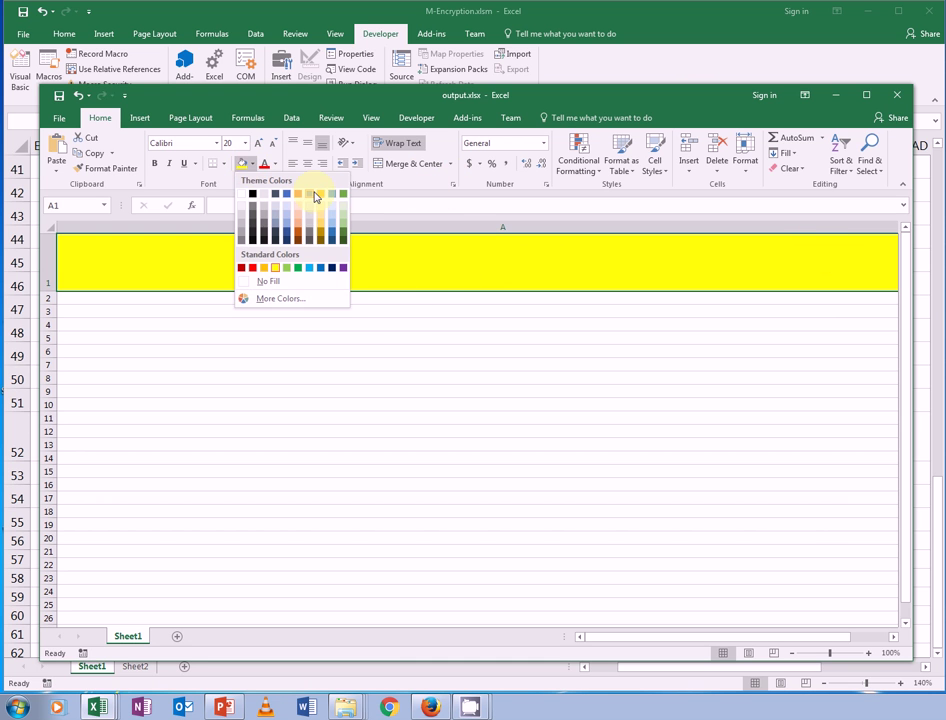
click(296, 230)
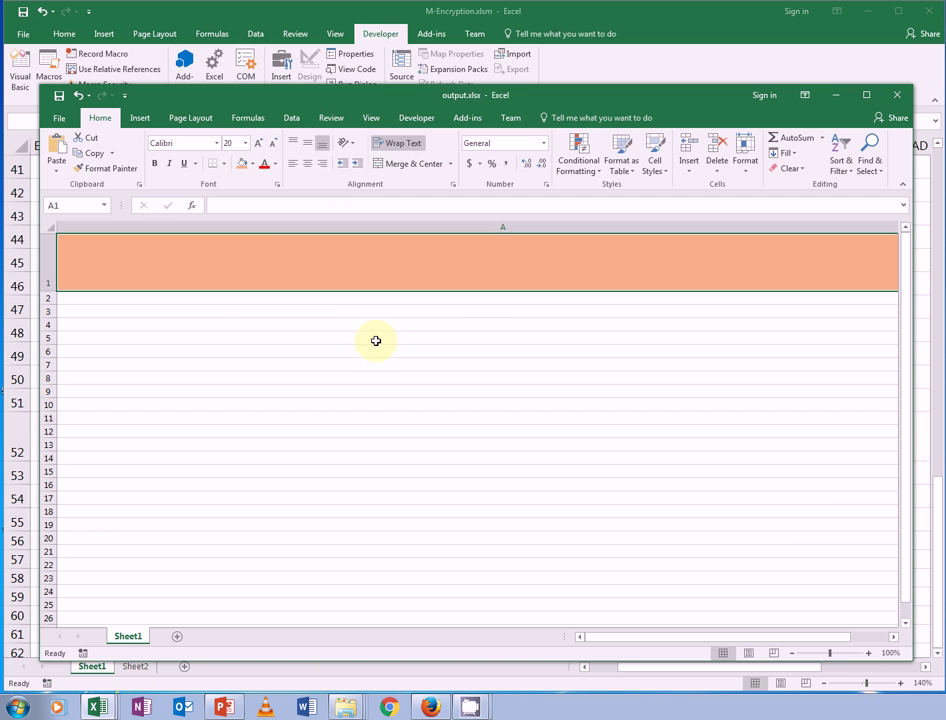
click(376, 340)
click(464, 282)
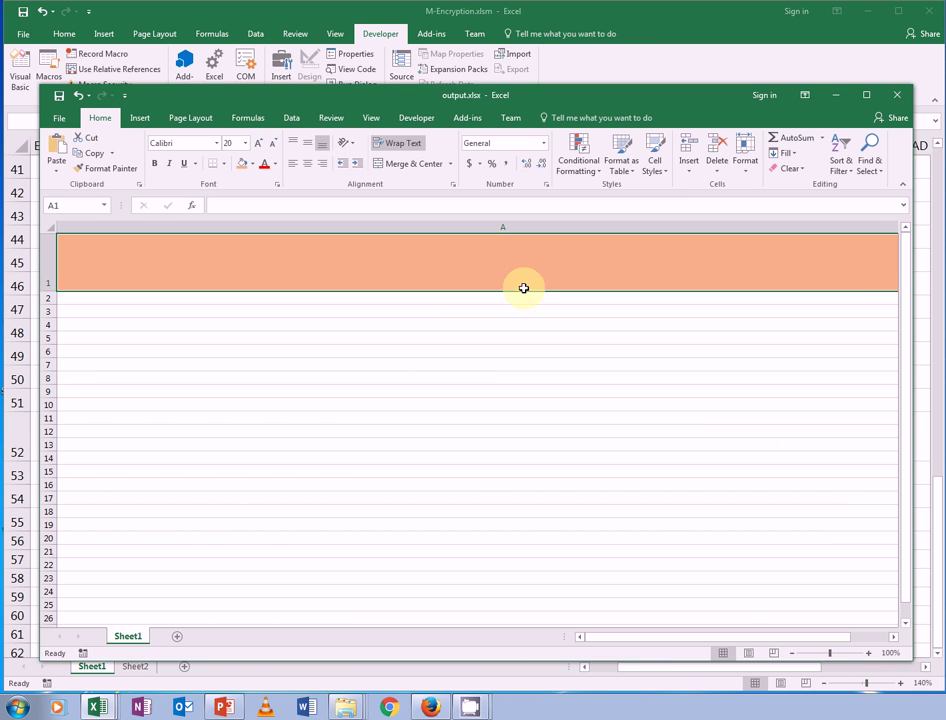
Inspect G52's concatenation formula, switching between M-Encryption and output.xlsx
click(677, 19)
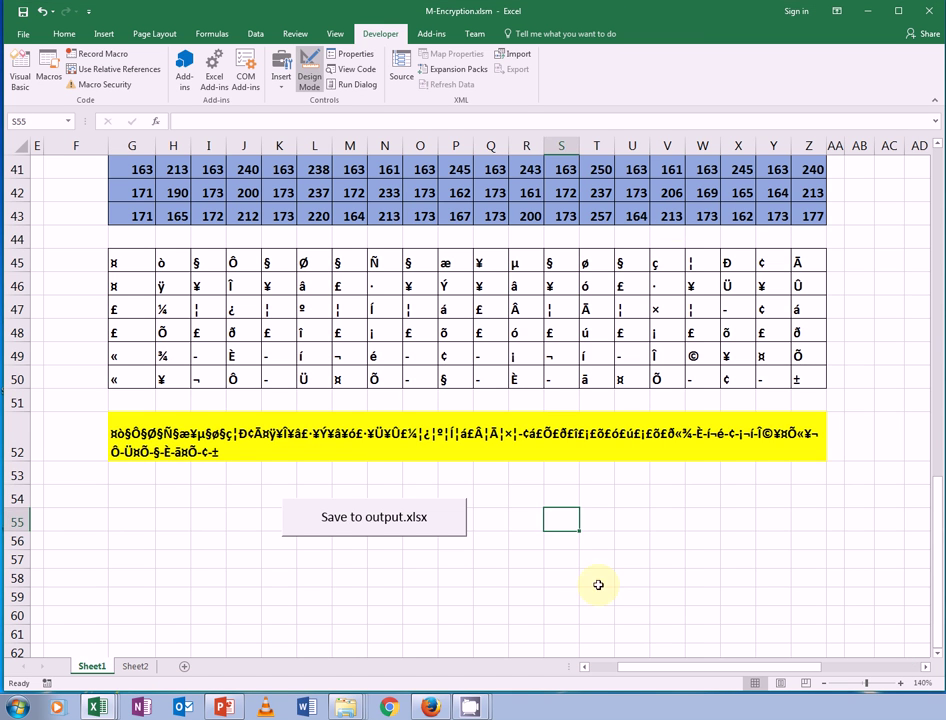
click(500, 472)
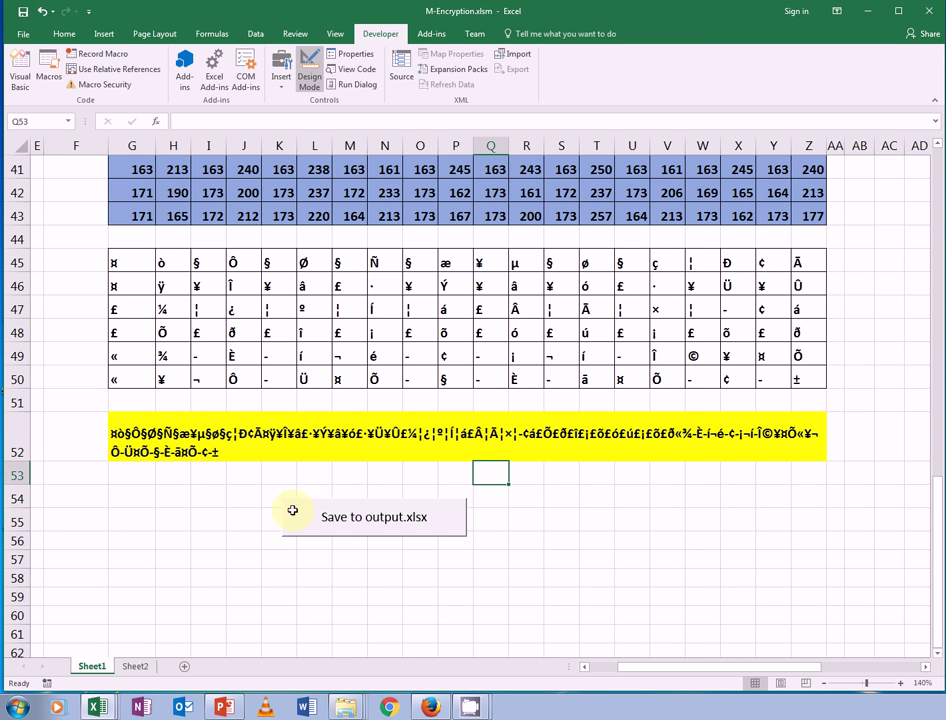
click(140, 450)
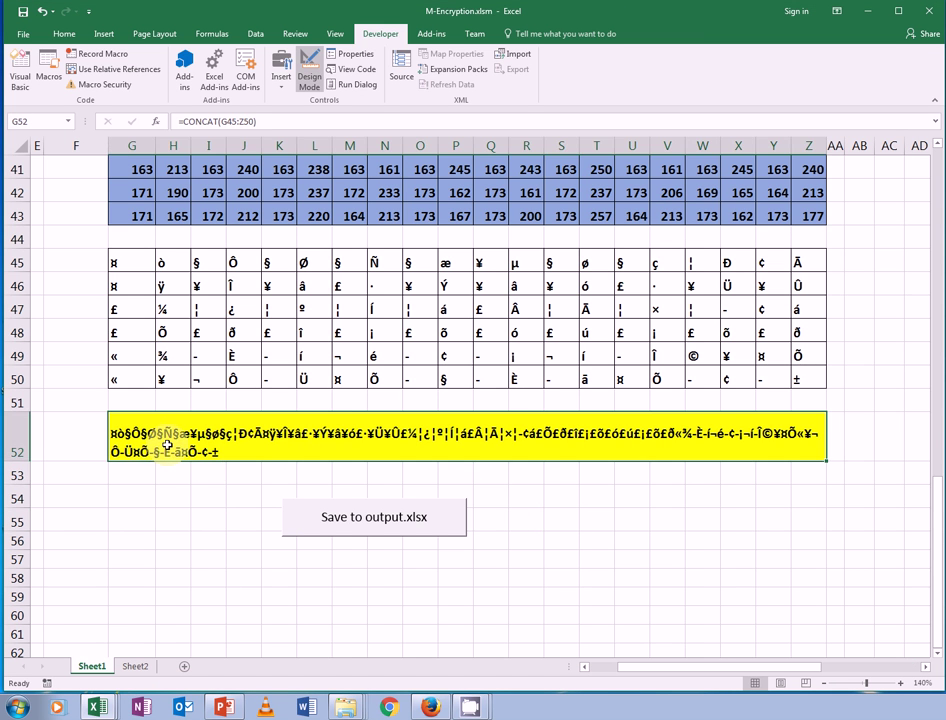
mouse_move(118, 710)
click(106, 680)
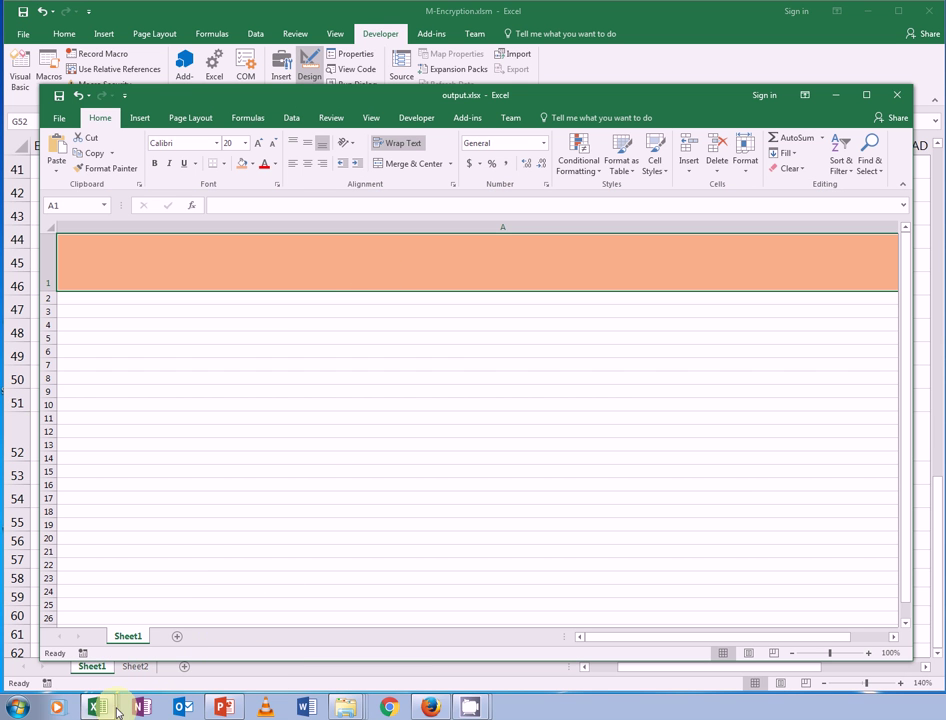
click(113, 705)
click(120, 632)
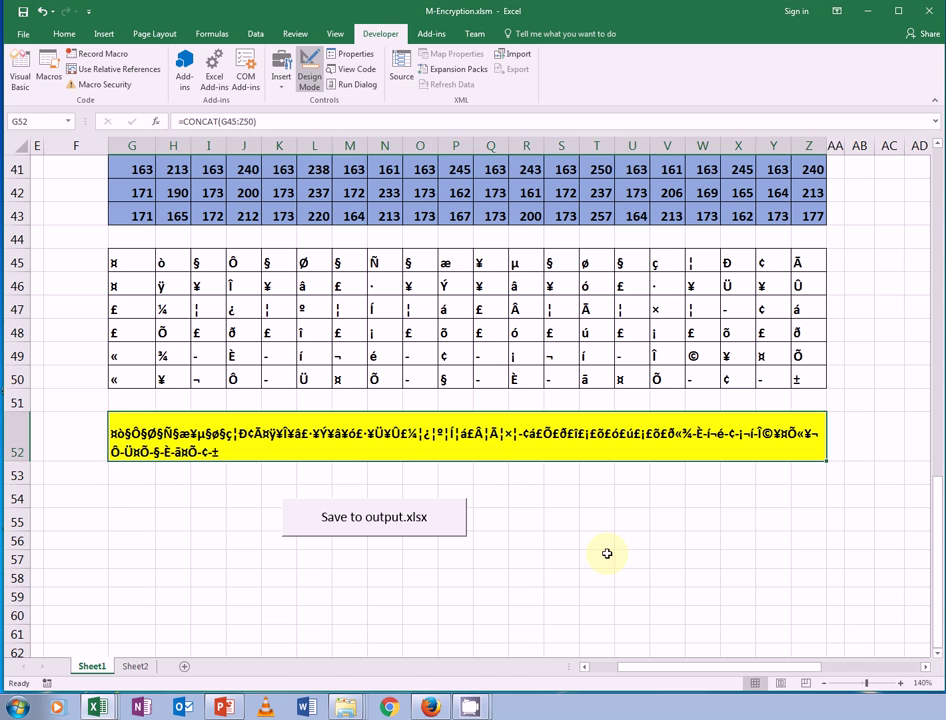
click(603, 555)
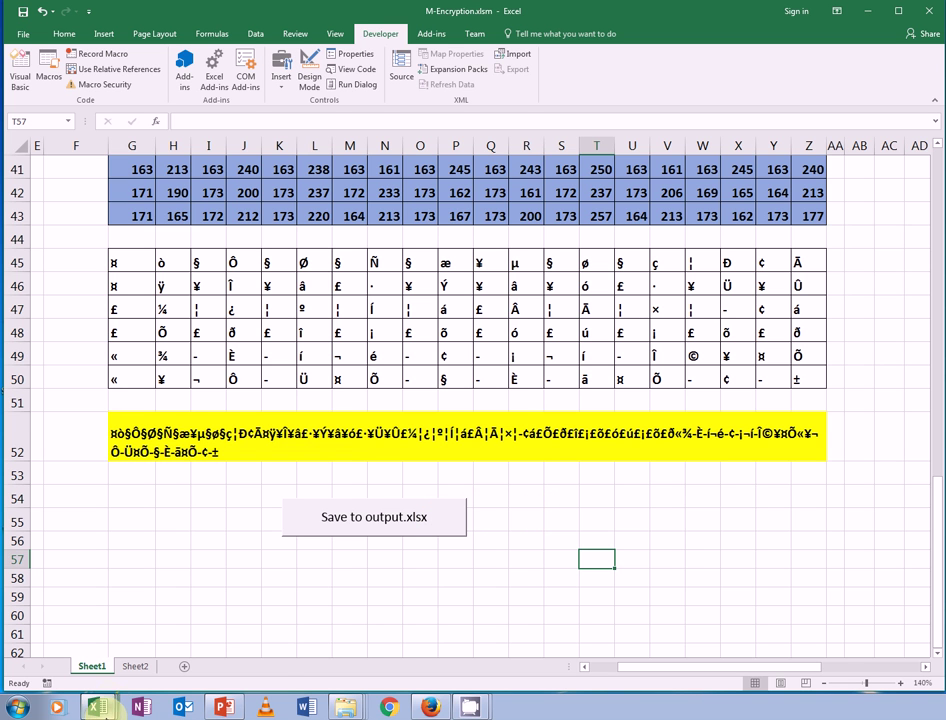
Position the output.xlsx window over the lower part of the M-Encryption sheet
mouse_move(97, 707)
click(124, 679)
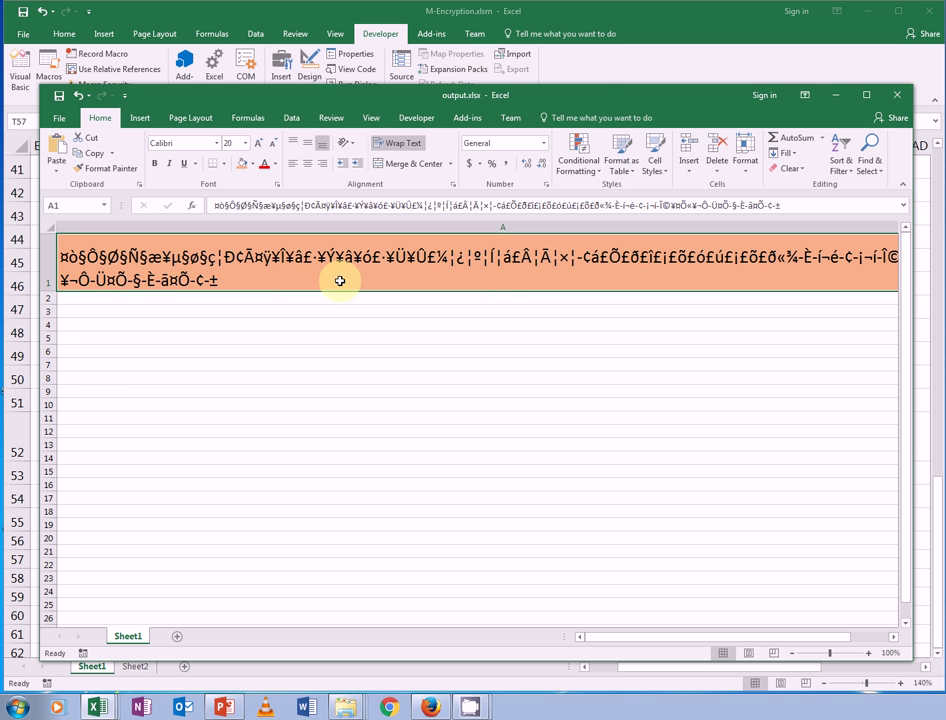
mouse_move(588, 107)
mouse_down()
mouse_move(632, 145)
mouse_move(629, 134)
mouse_move(609, 398)
mouse_move(584, 481)
mouse_up()
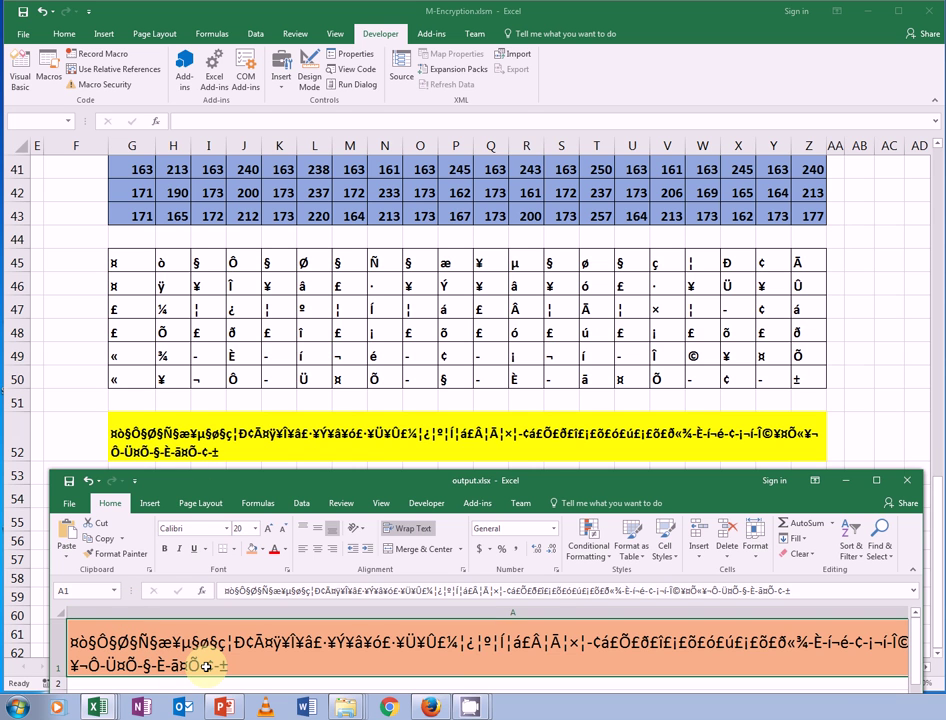
click(866, 276)
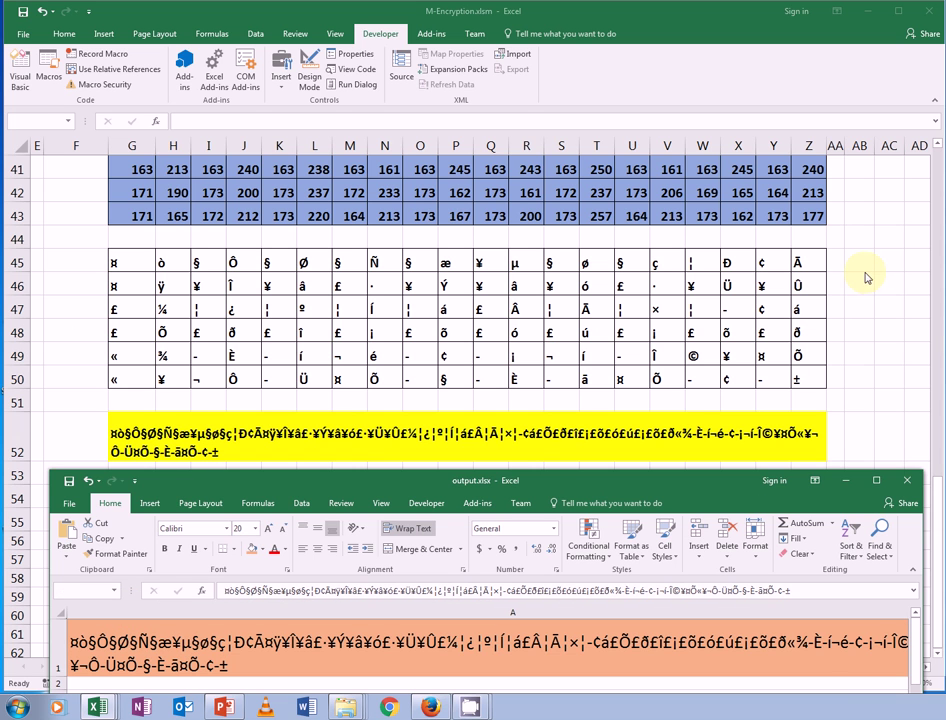
click(838, 308)
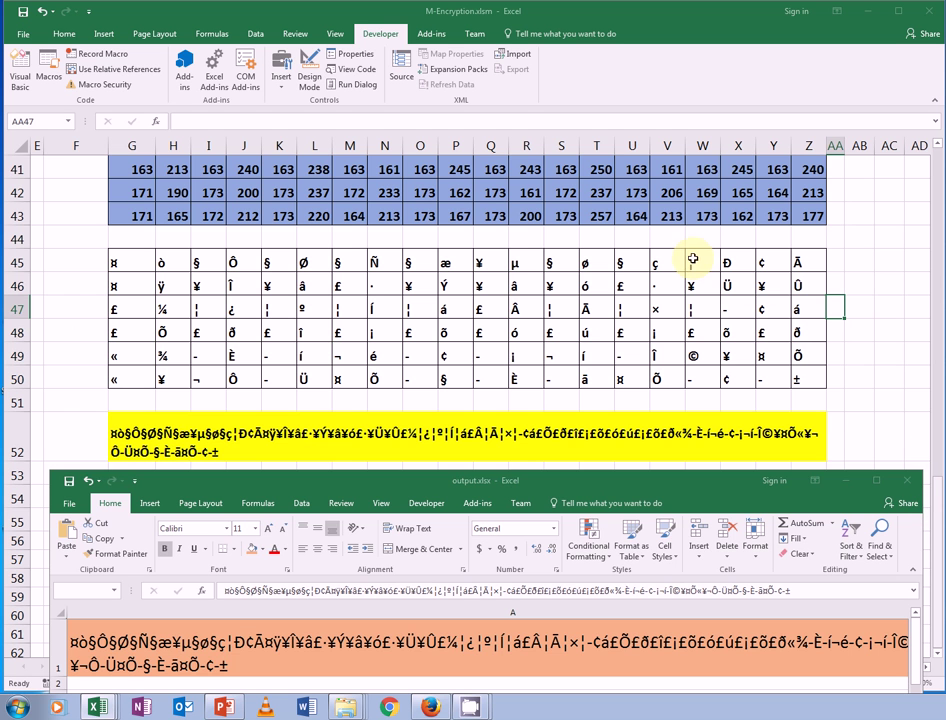
click(692, 237)
drag(640, 485, 638, 238)
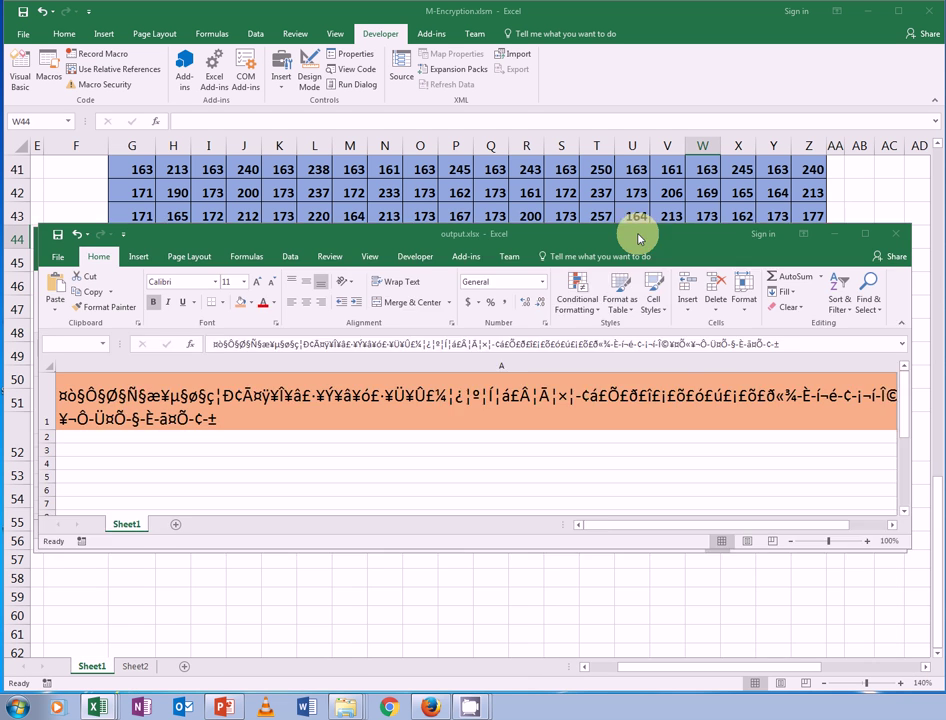
Minimize output.xlsx and scroll the M-Encryption sheet back up to Message cell G2
click(895, 234)
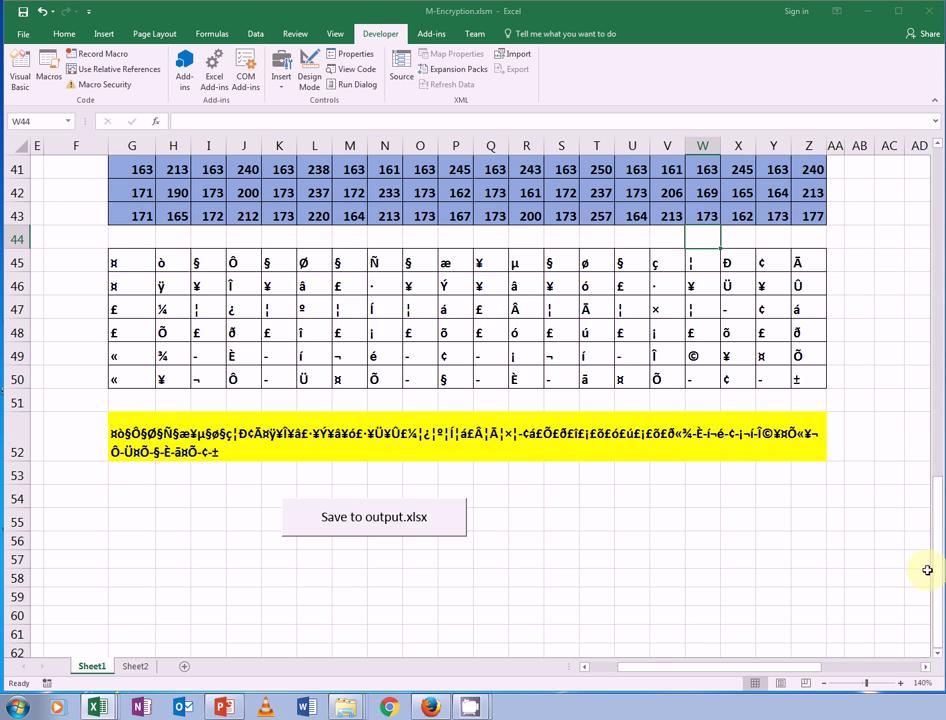
click(785, 500)
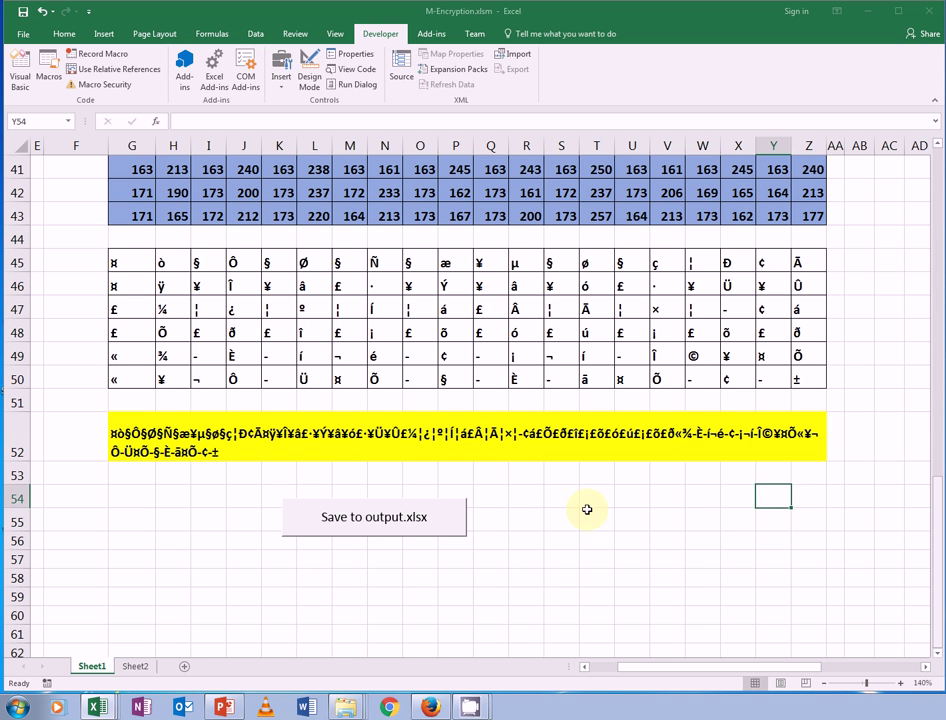
click(521, 476)
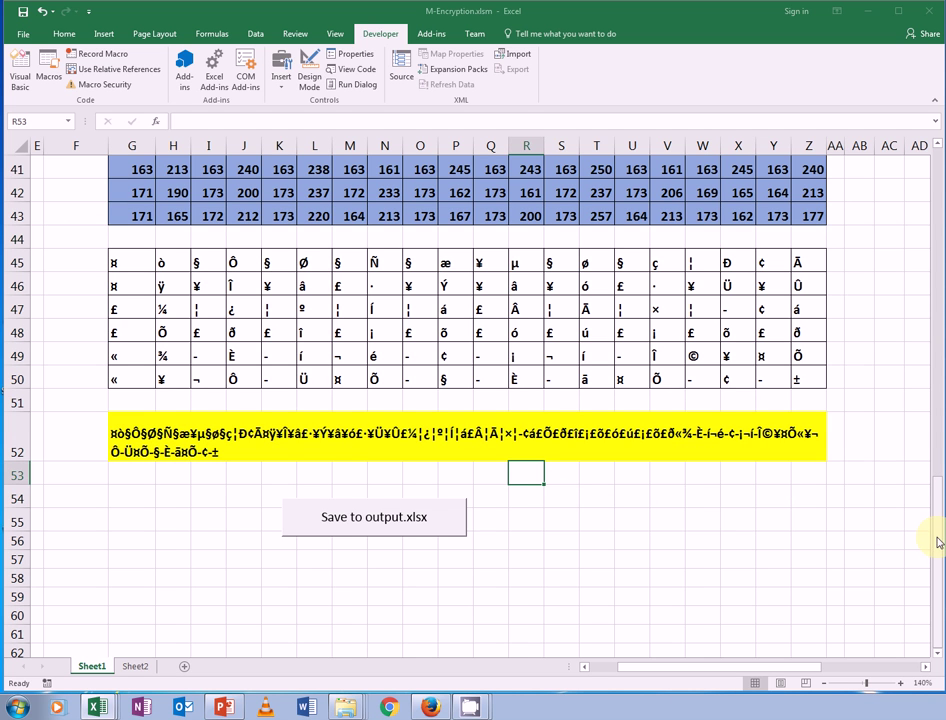
drag(940, 543, 940, 213)
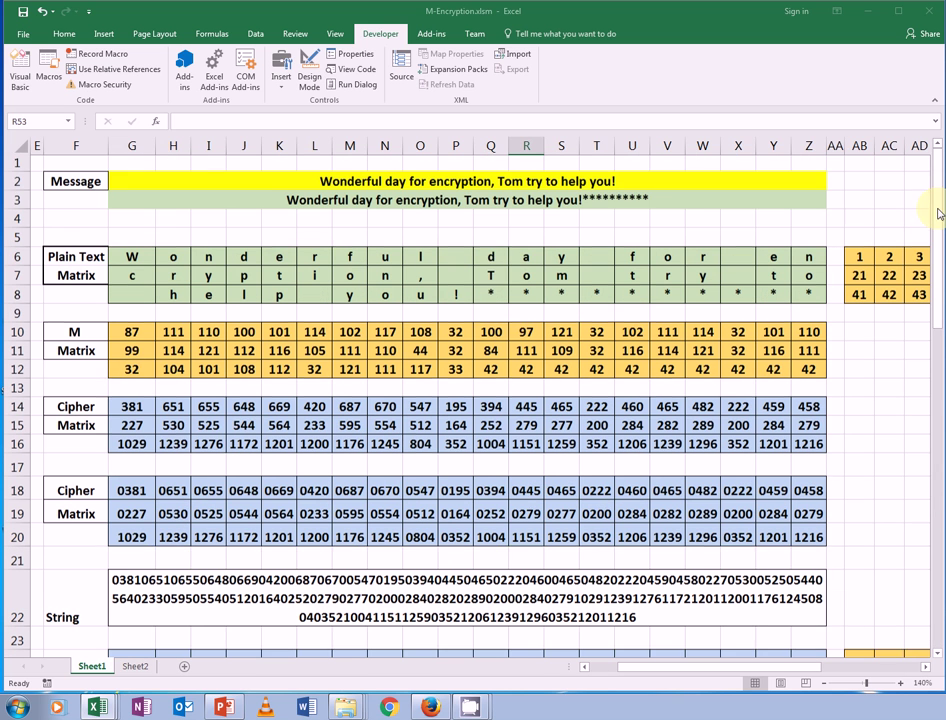
click(630, 184)
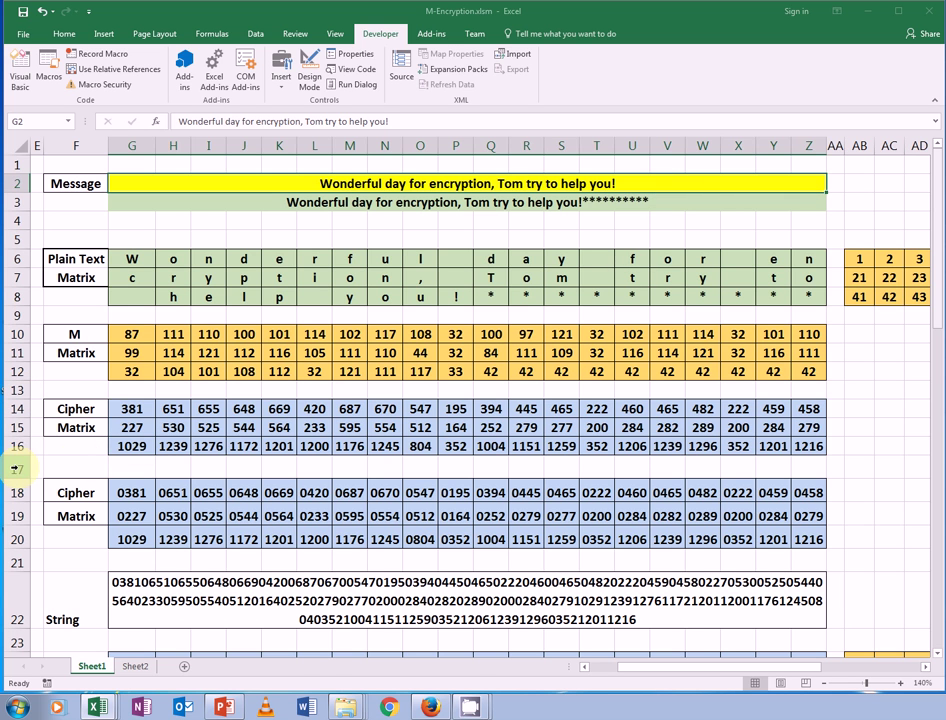
Hide rows 17–50, then check G52's cipher formula and return to G2
drag(17, 467, 33, 684)
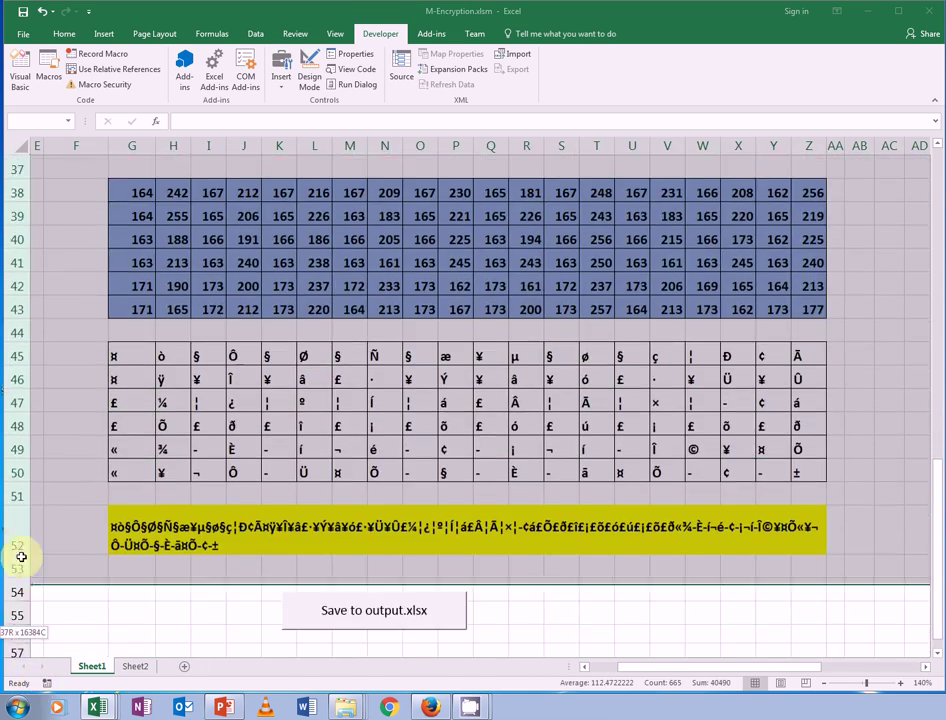
drag(33, 684, 17, 425)
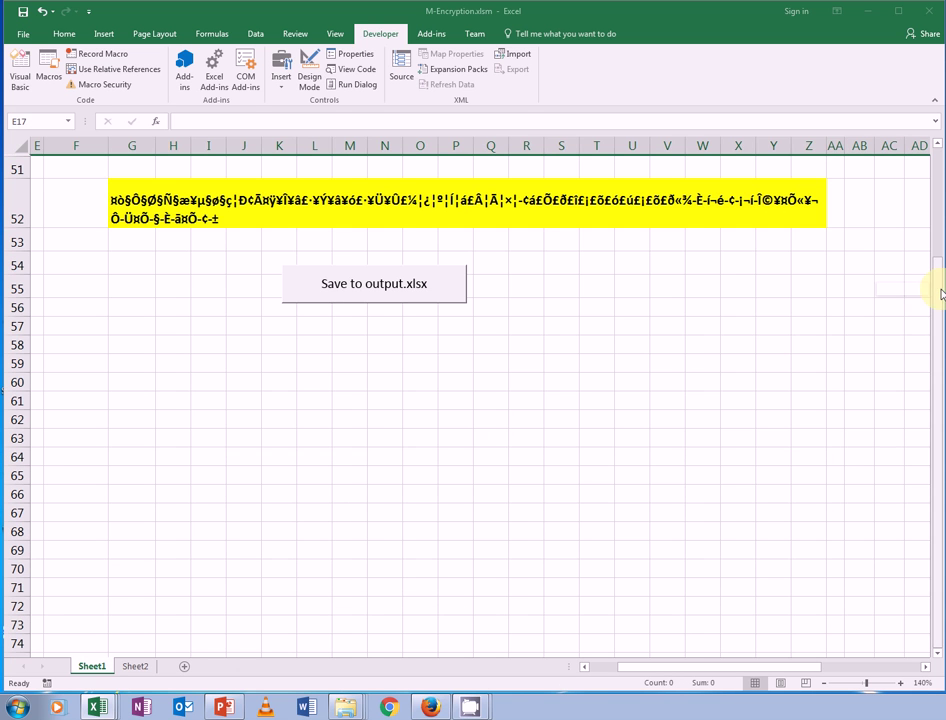
drag(940, 293, 940, 180)
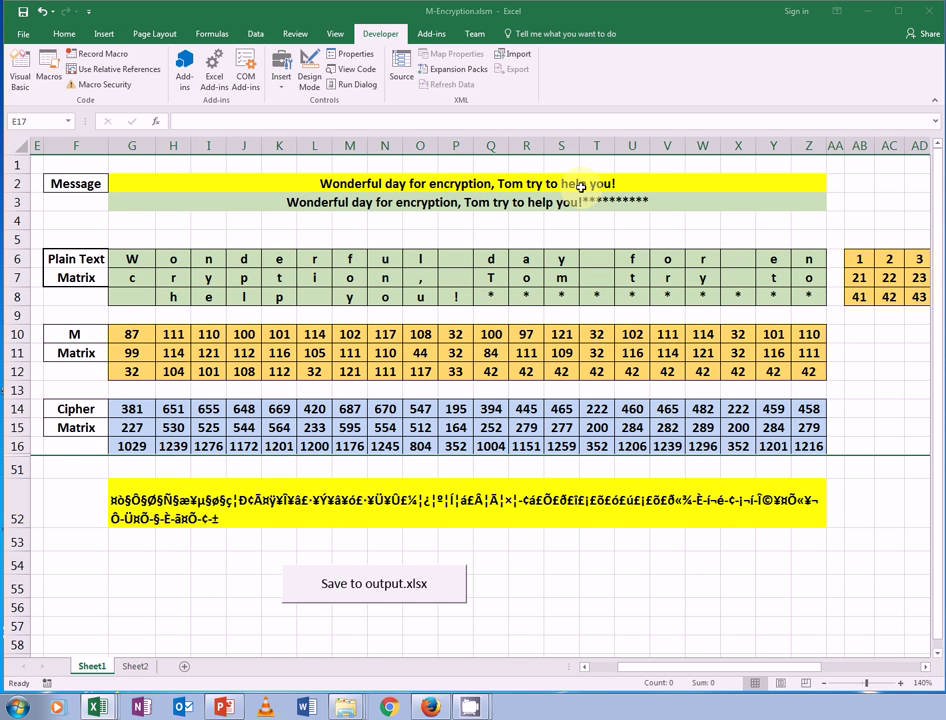
click(586, 185)
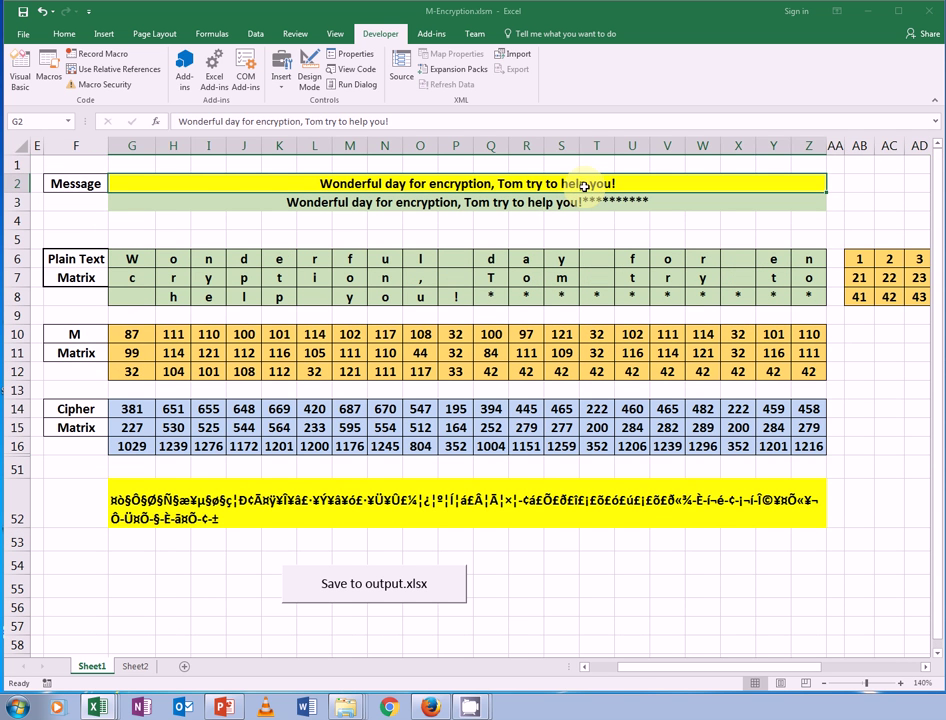
click(378, 513)
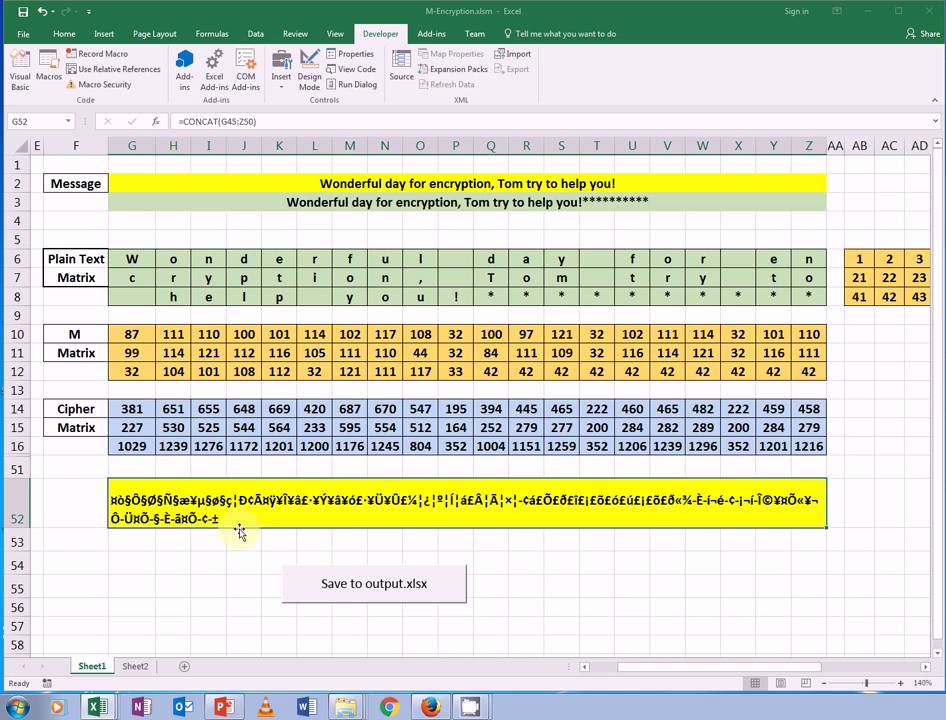
click(650, 184)
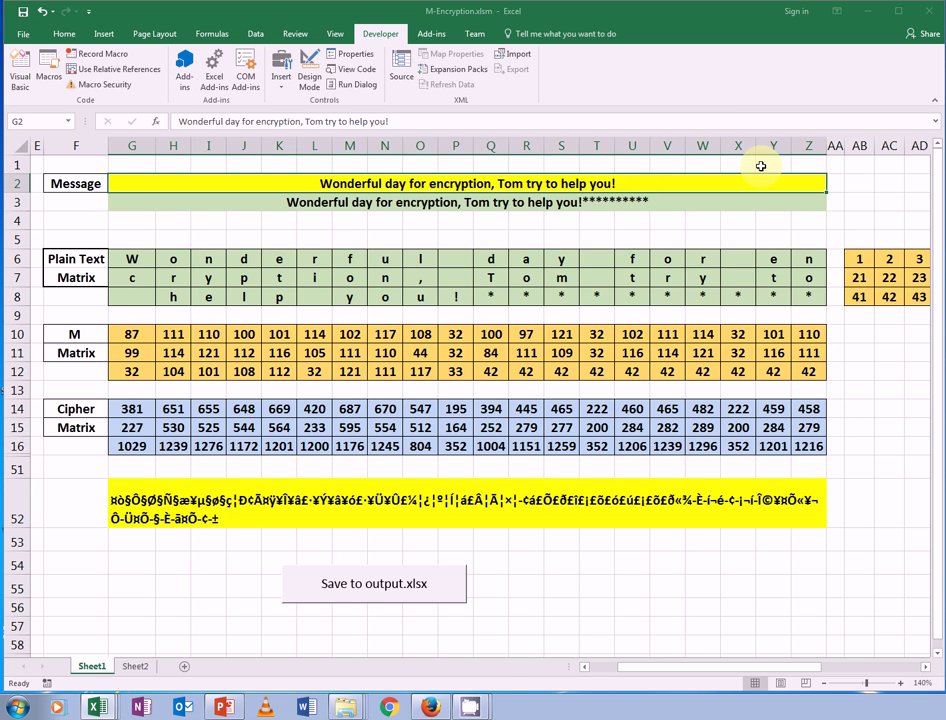
Replace the message with "I just want to say I don't know about encryption" and select the recalculated cipher in G52
key(BackSpace)
text(I just w)
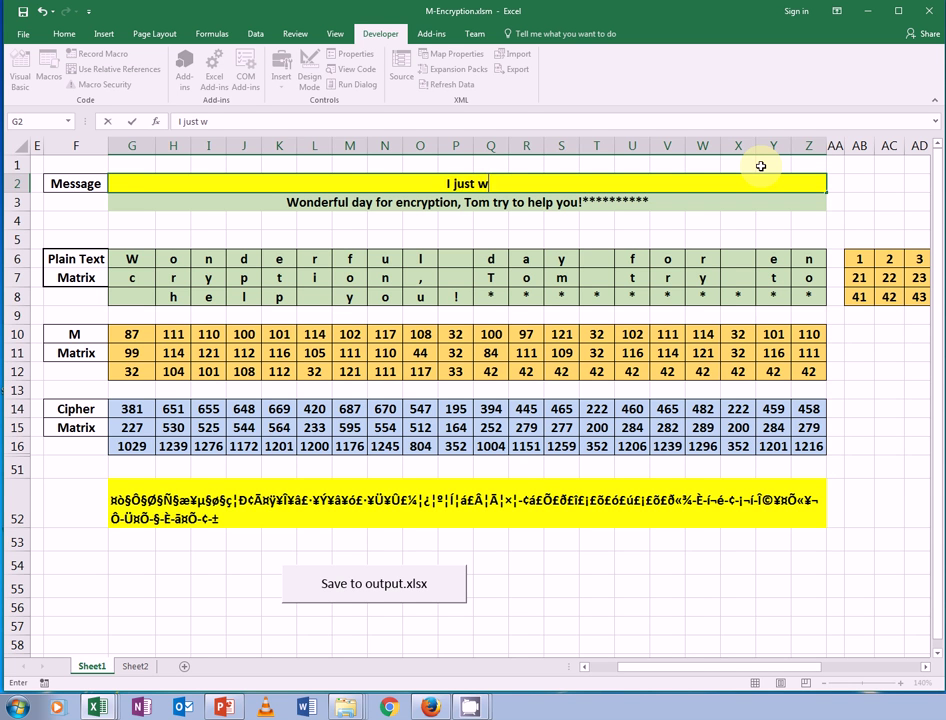
text(ant to)
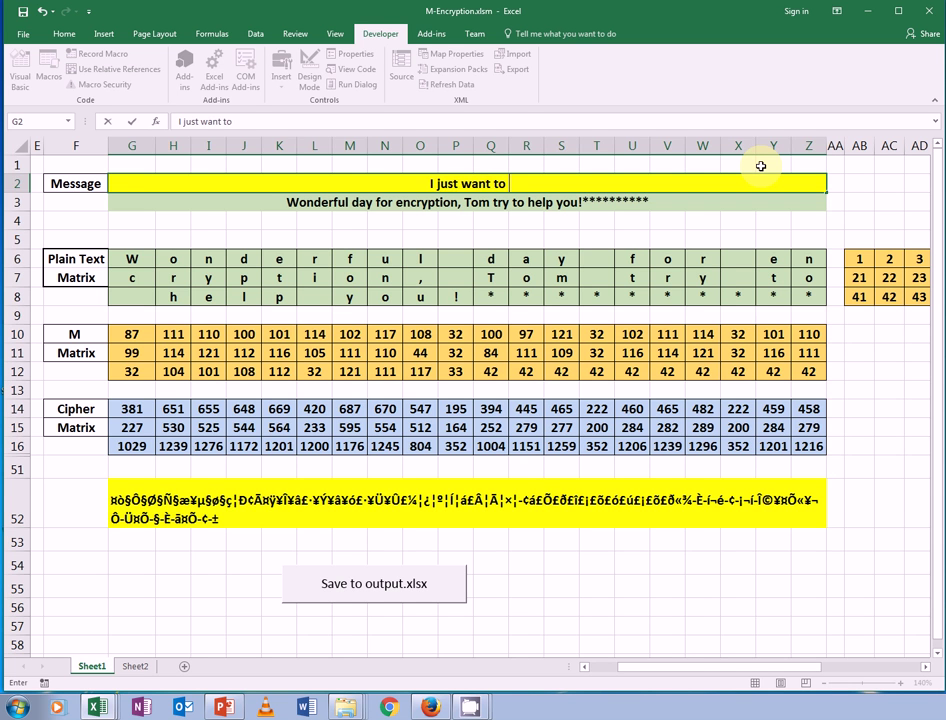
text( say I)
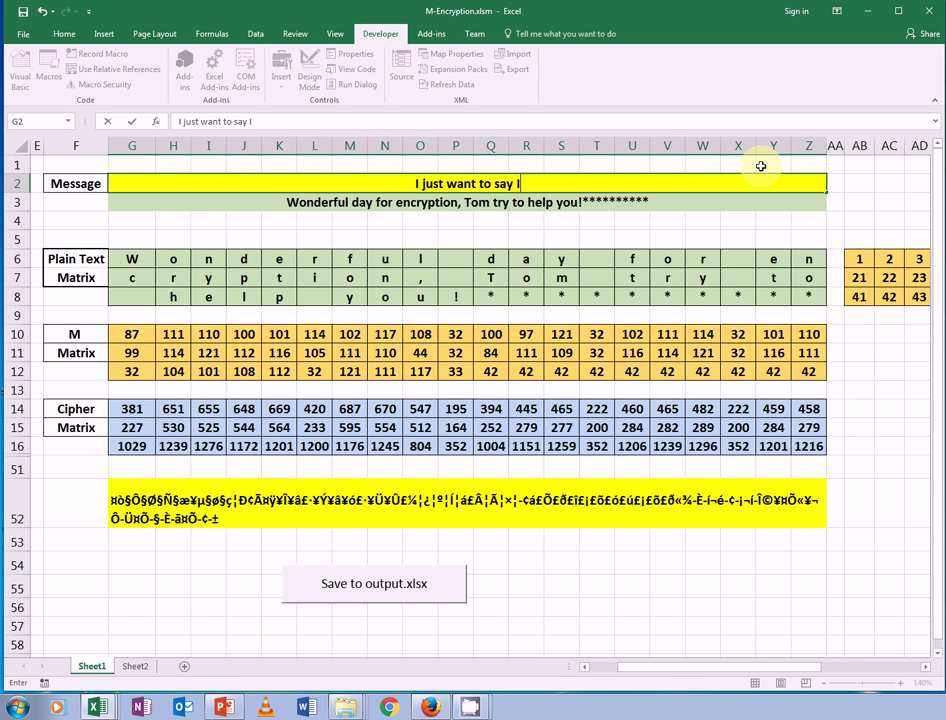
text( don't)
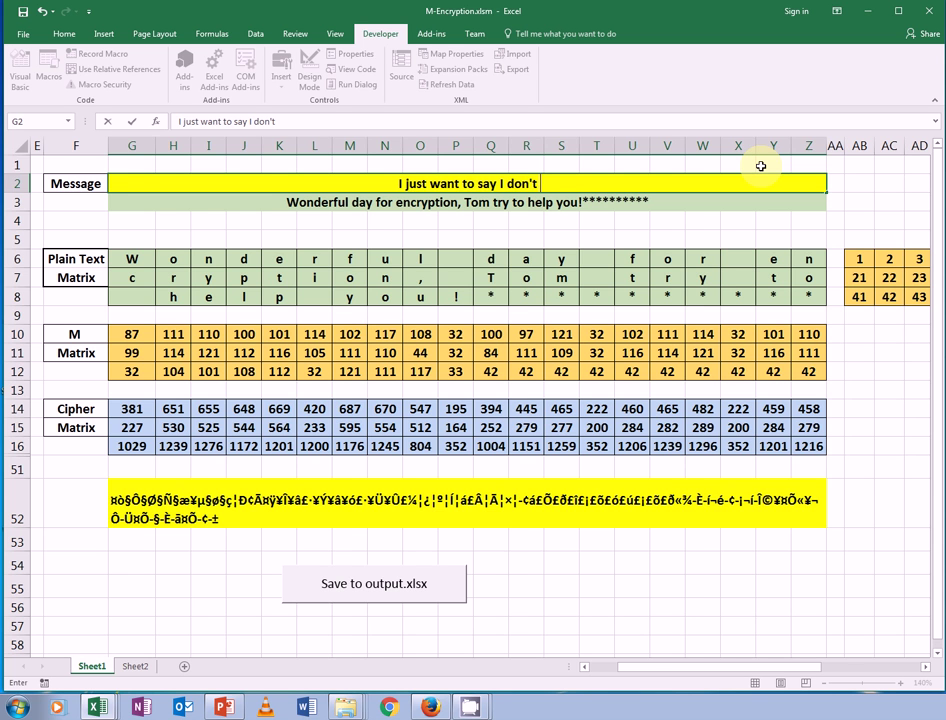
text( know)
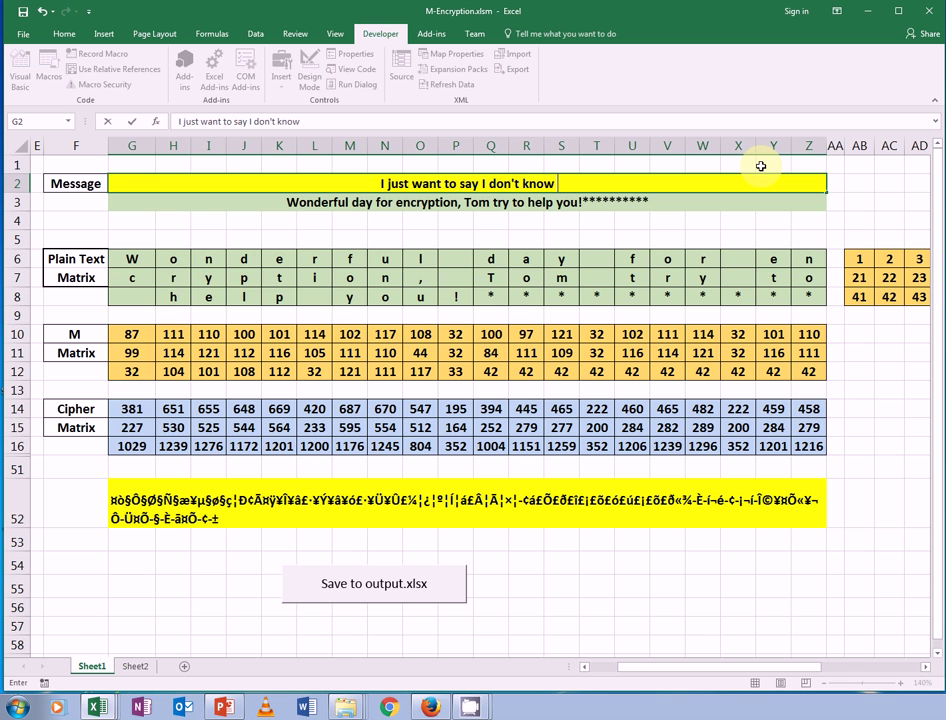
text( ao)
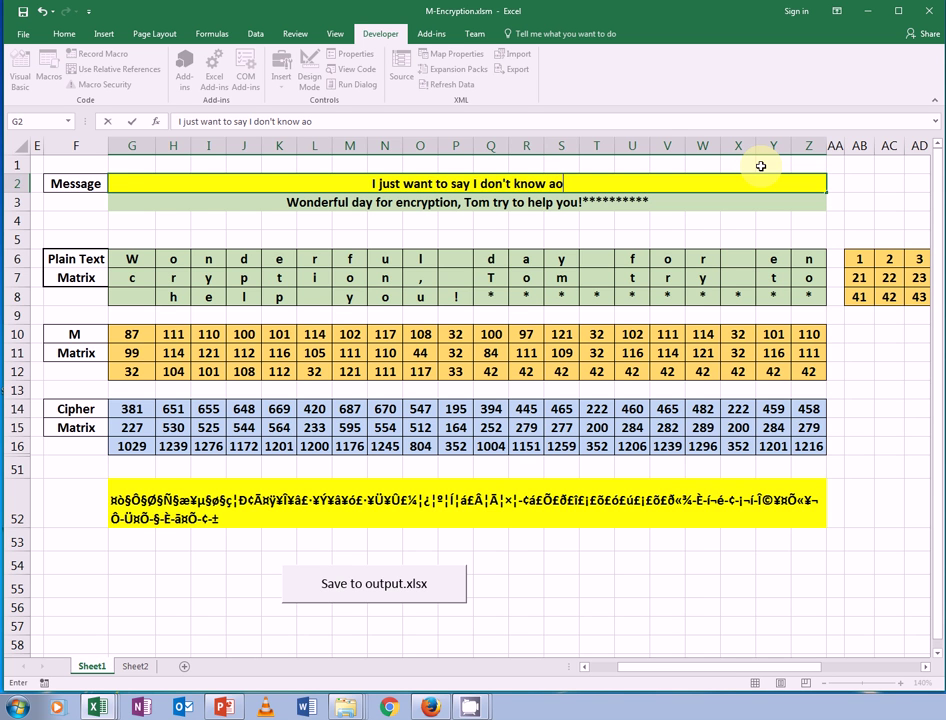
key(BackSpace)
text(bout en)
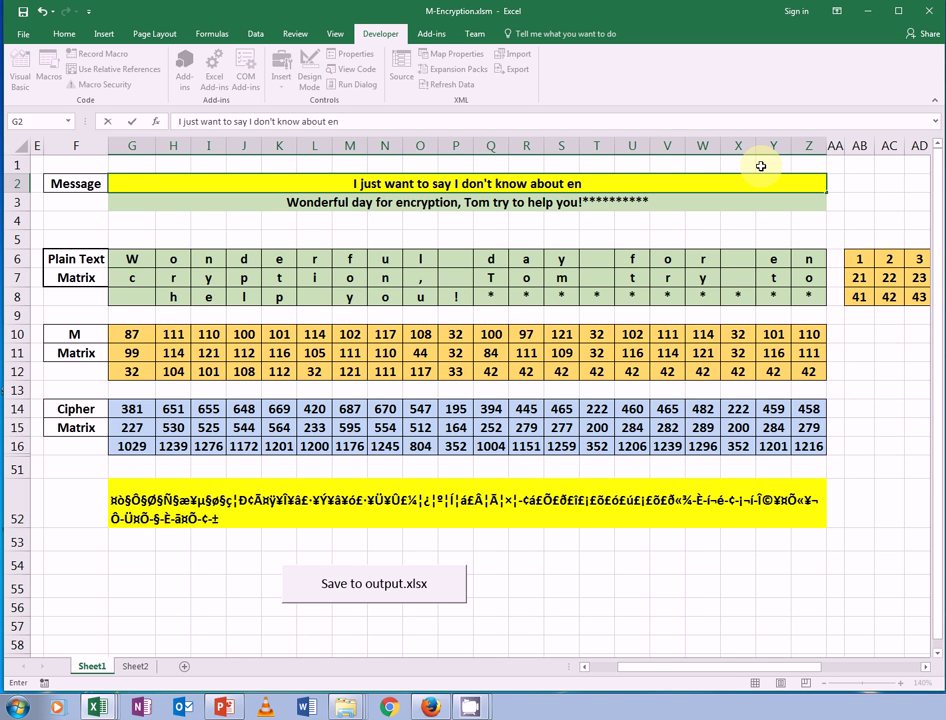
text(cryption)
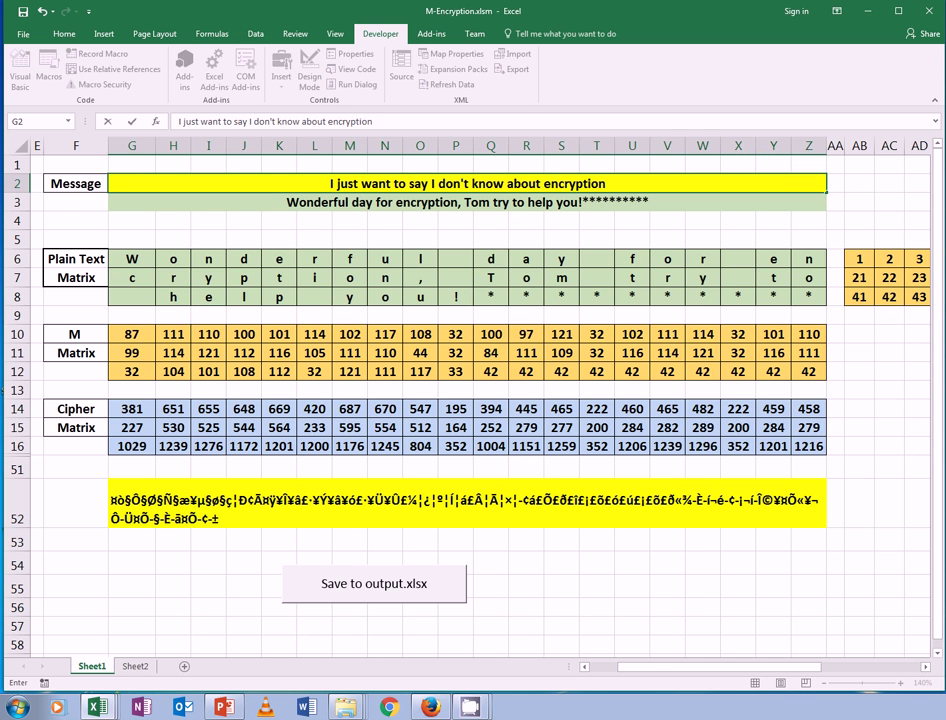
click(687, 182)
key(Return)
click(472, 516)
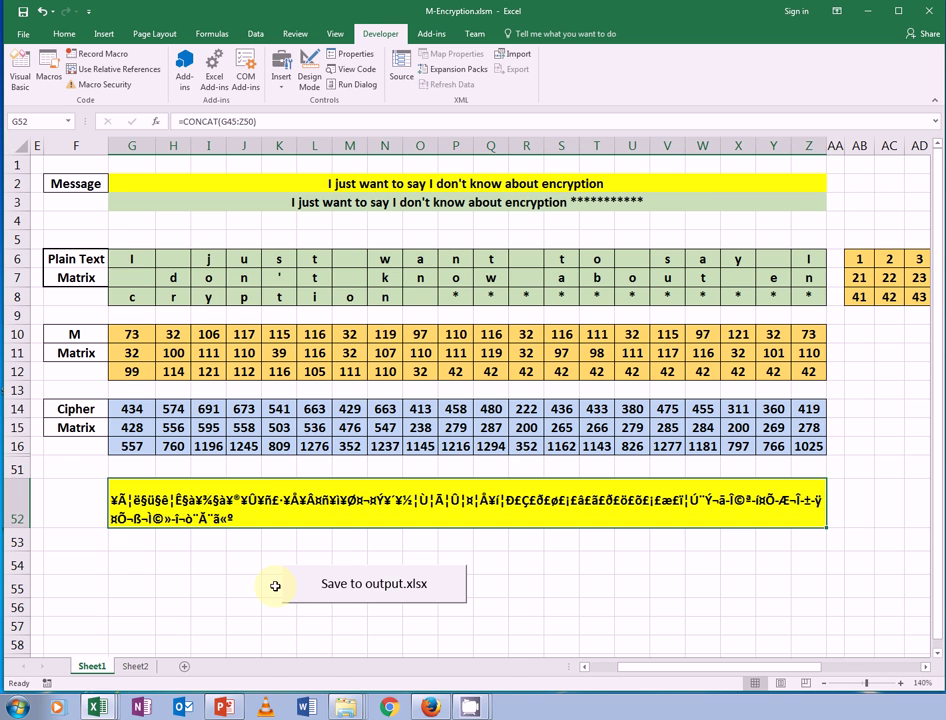
Arrange the output.xlsx and M-Encryption windows so the cipher row stays visible beneath output.xlsx
click(97, 707)
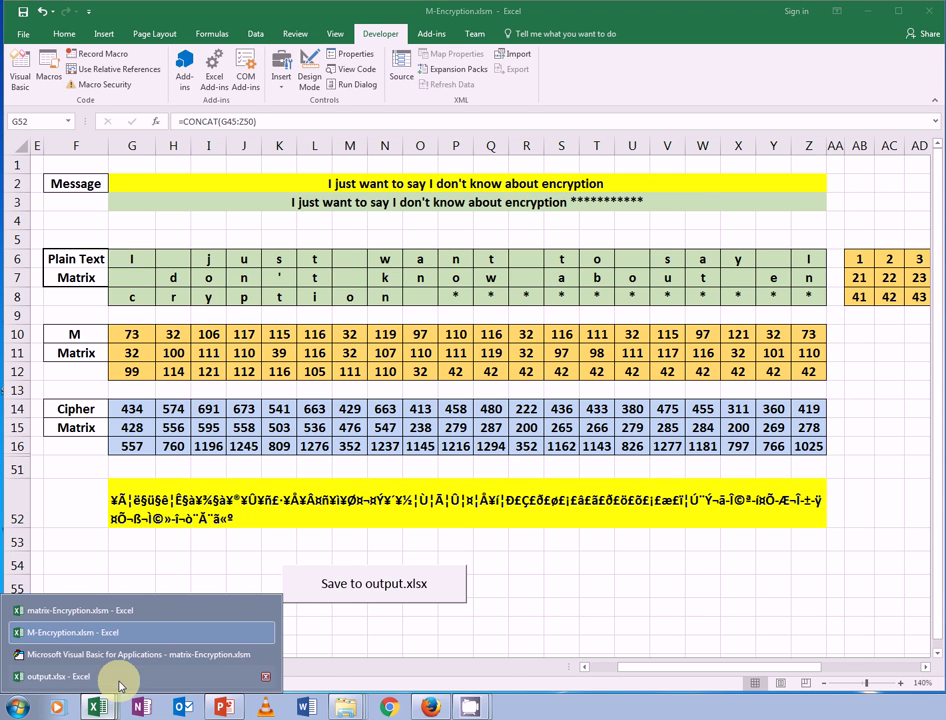
click(119, 677)
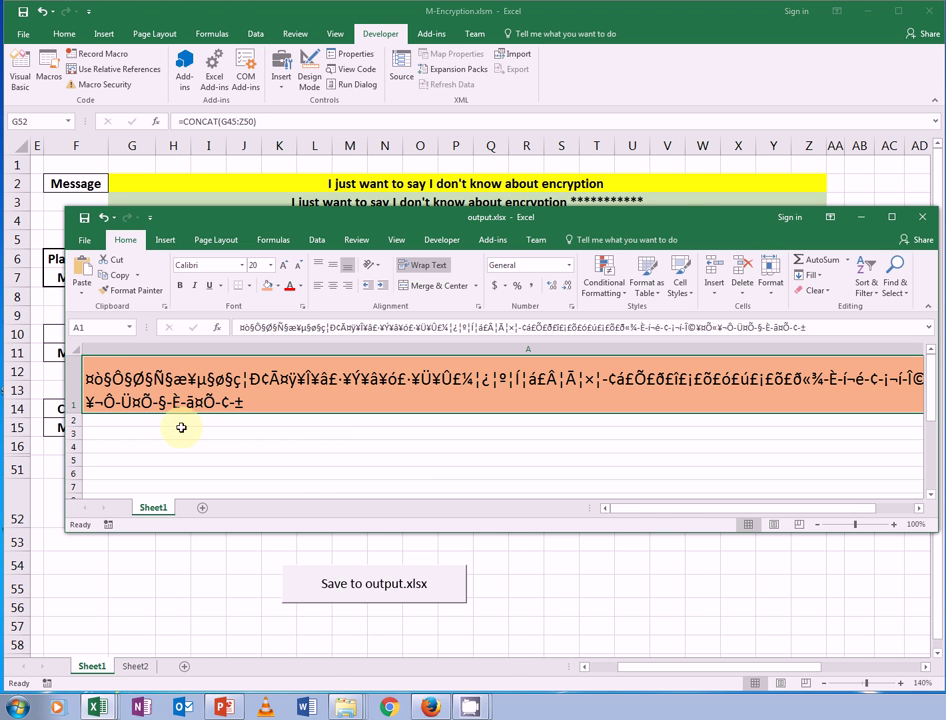
click(893, 190)
drag(738, 588, 738, 565)
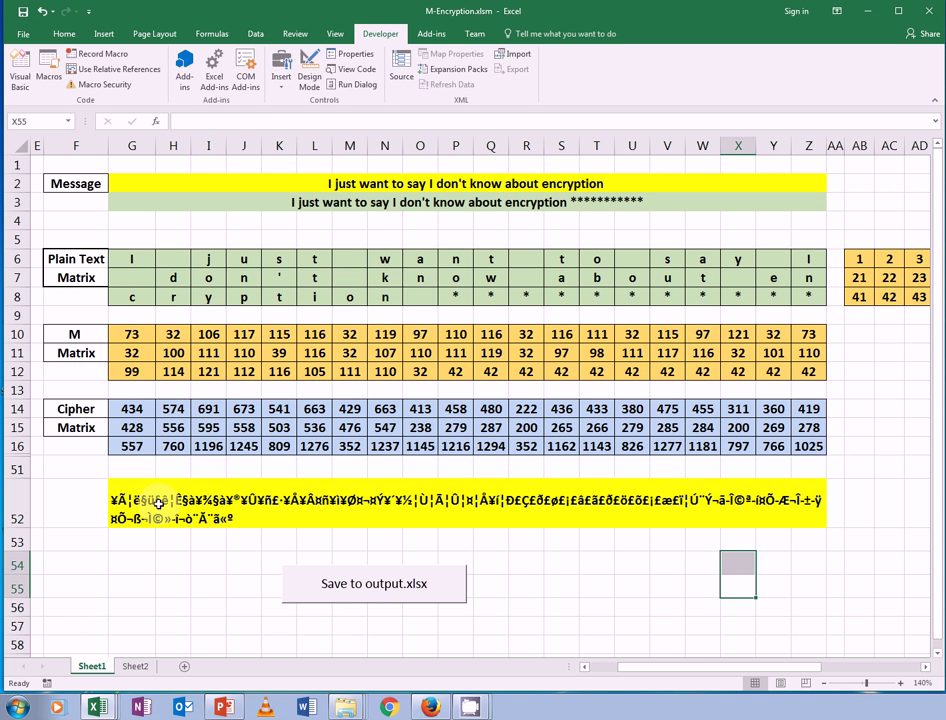
mouse_move(97, 707)
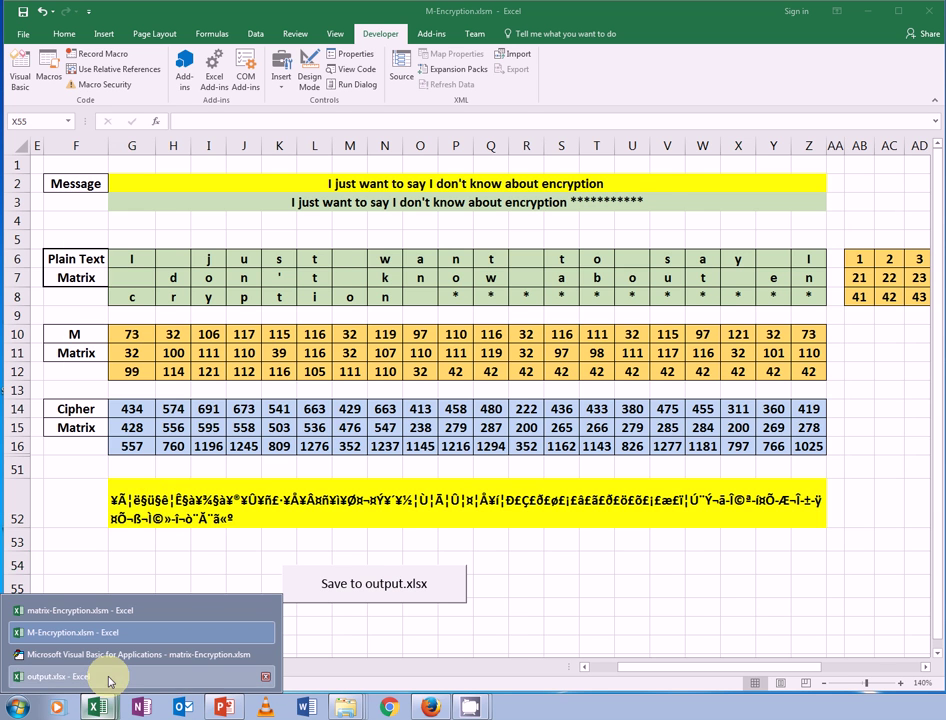
click(110, 680)
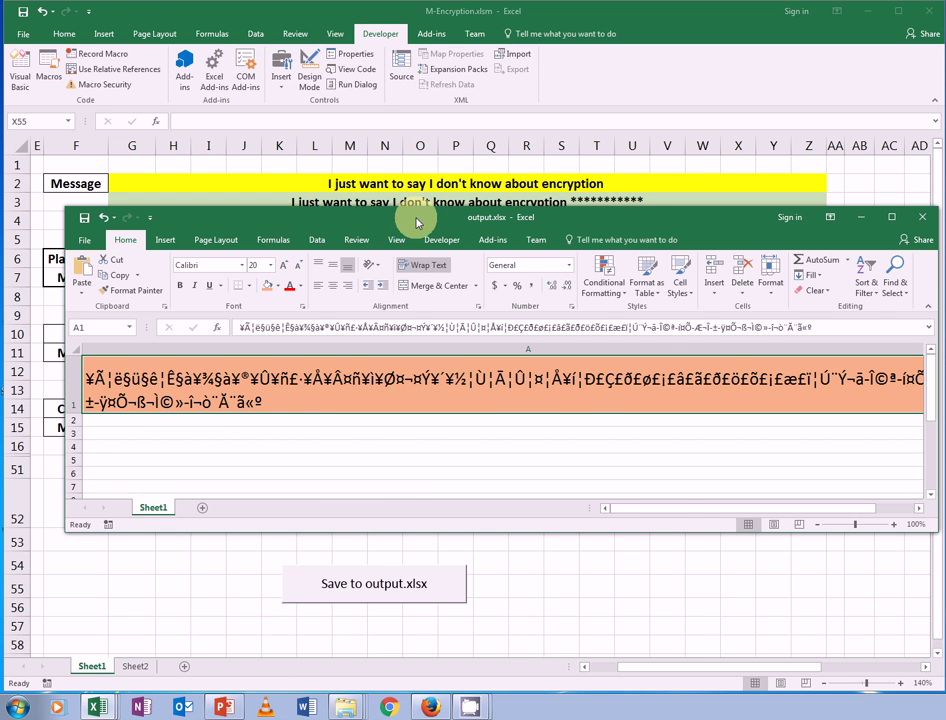
drag(418, 217, 398, 129)
Select cell A1 in output.xlsx and compare its saved cipher with G52
key(ctrl+w)
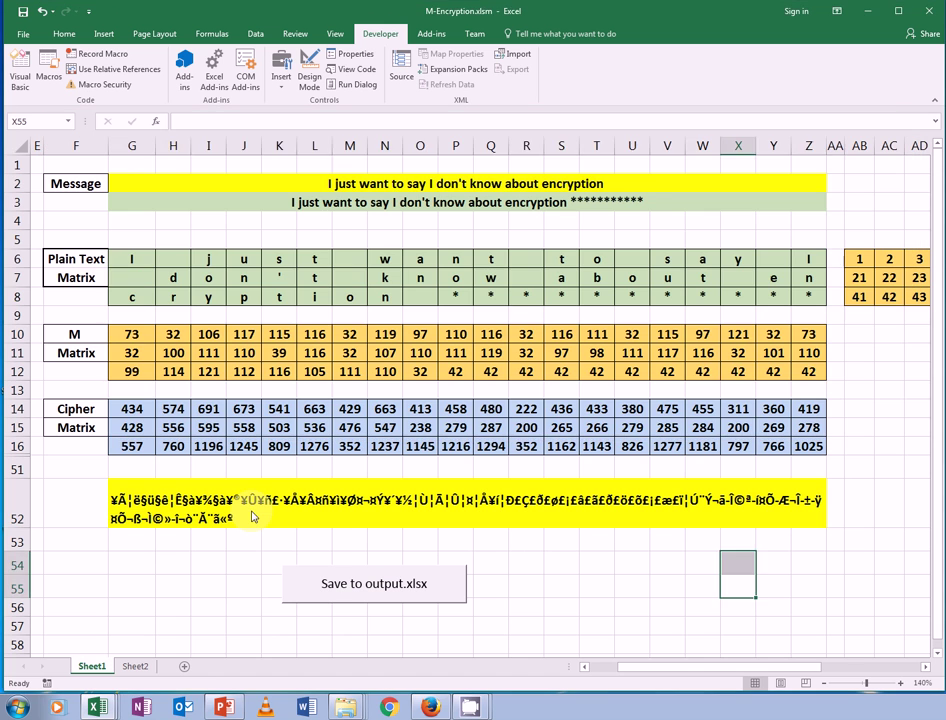
mouse_move(90, 702)
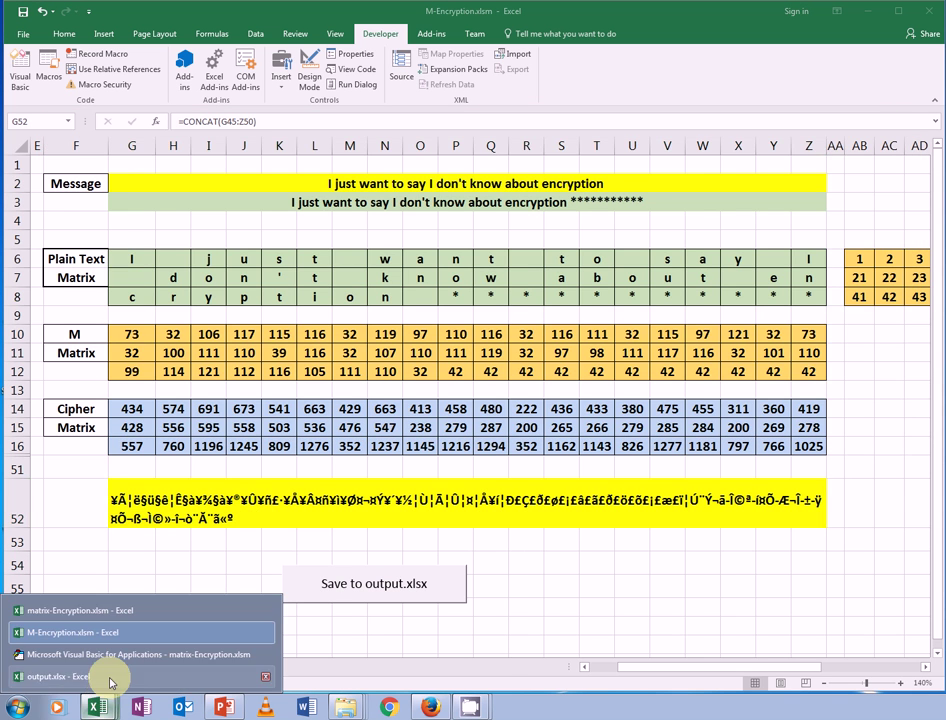
click(70, 676)
click(348, 289)
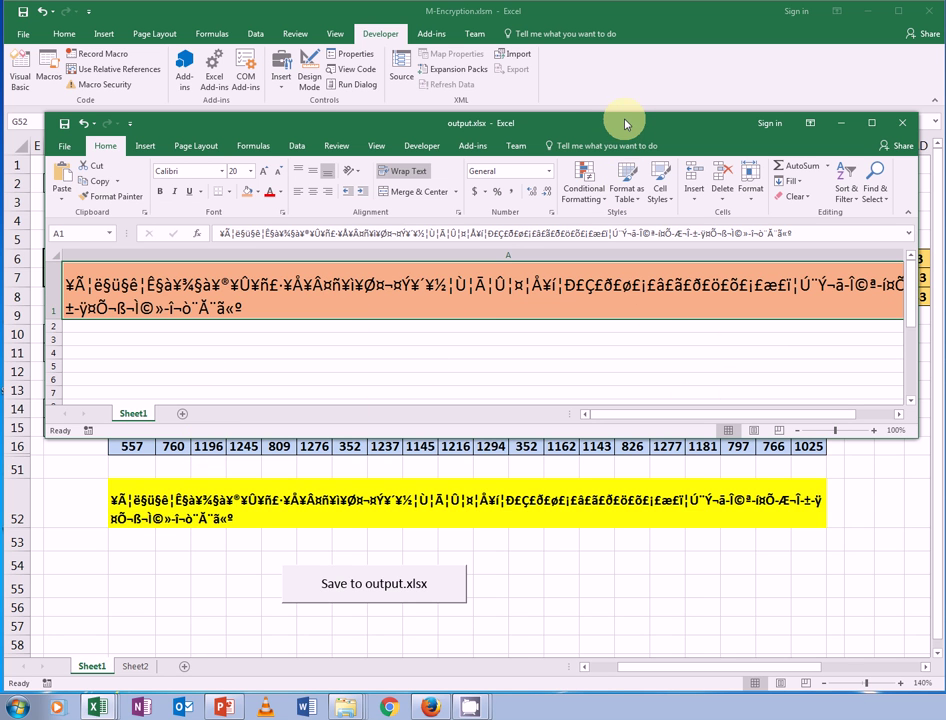
drag(624, 123, 616, 105)
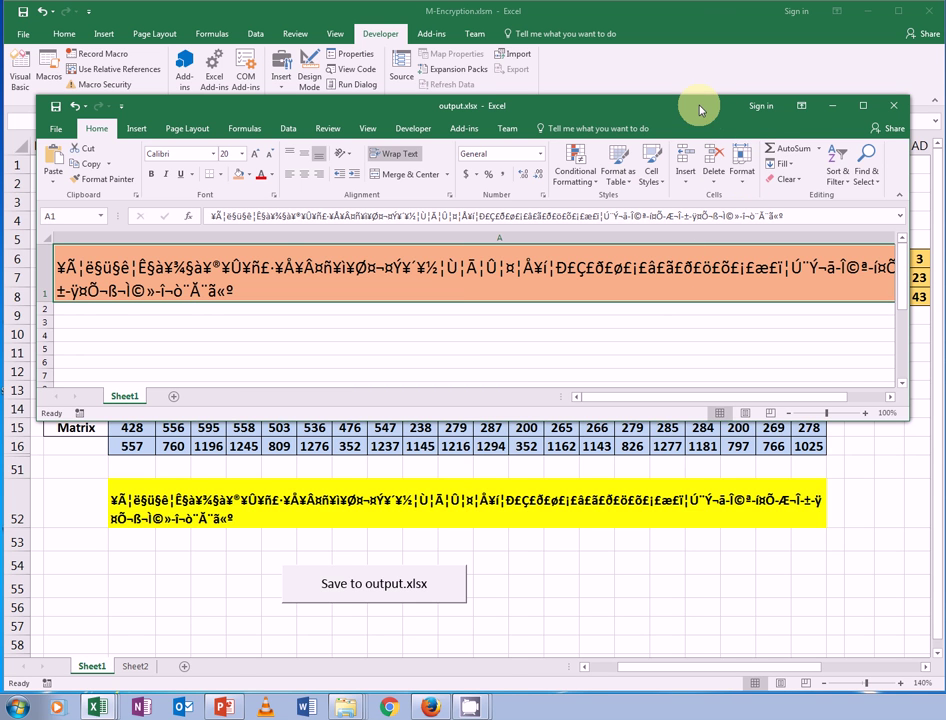
drag(700, 110, 703, 111)
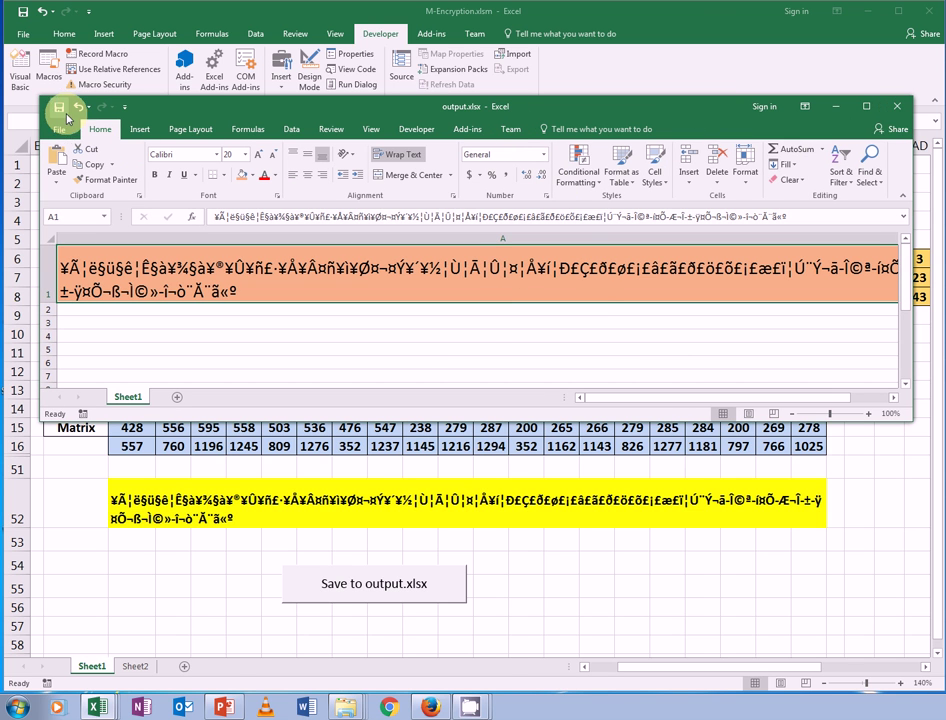
Close output.xlsx and clear the selection on the M-Encryption sheet
click(903, 116)
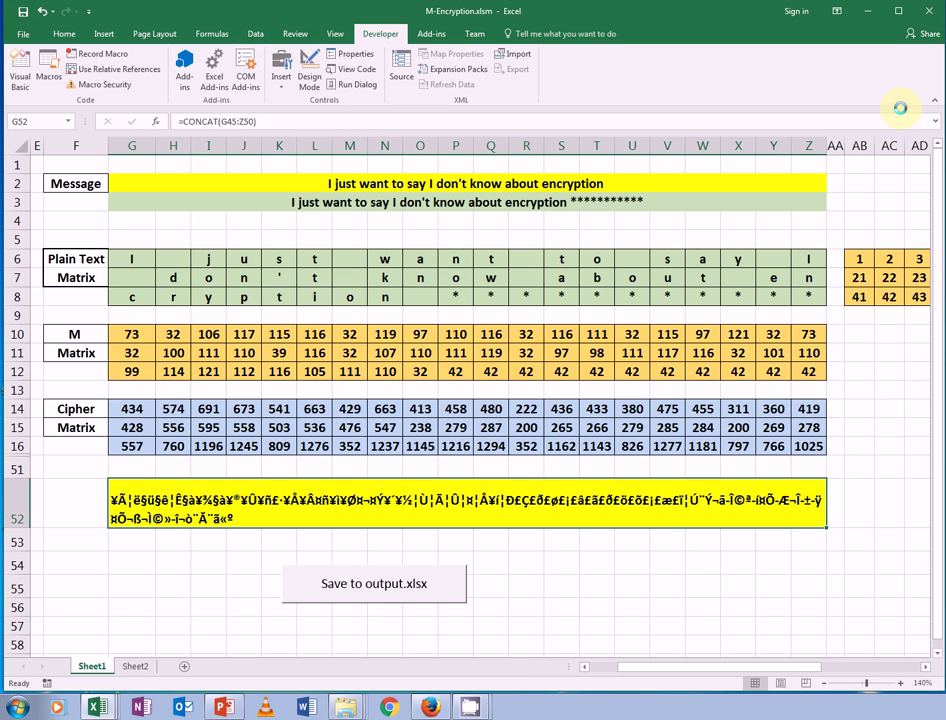
click(60, 472)
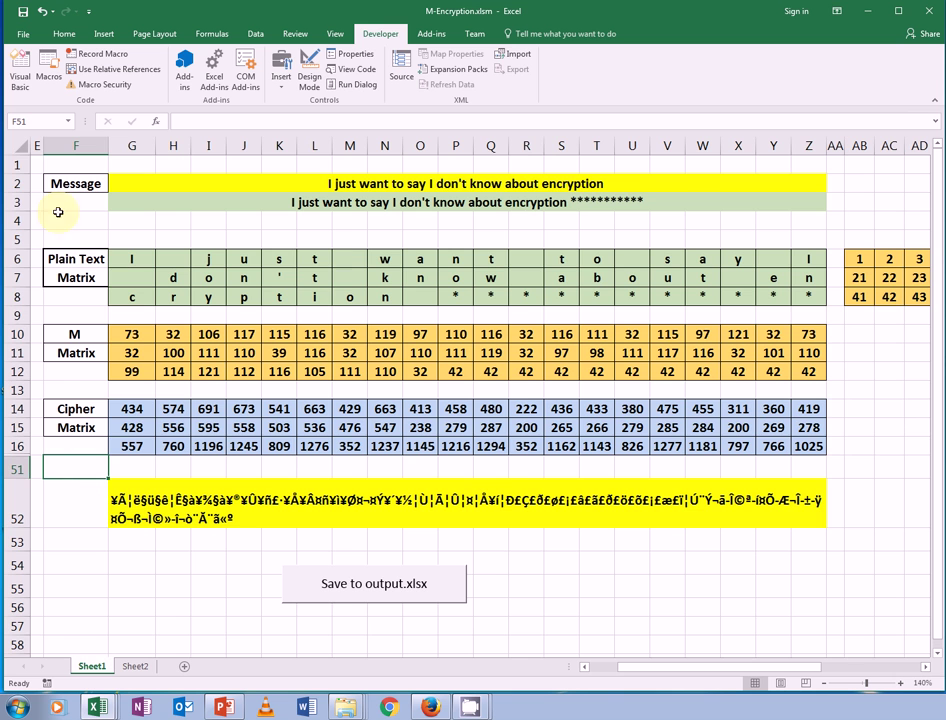
click(20, 147)
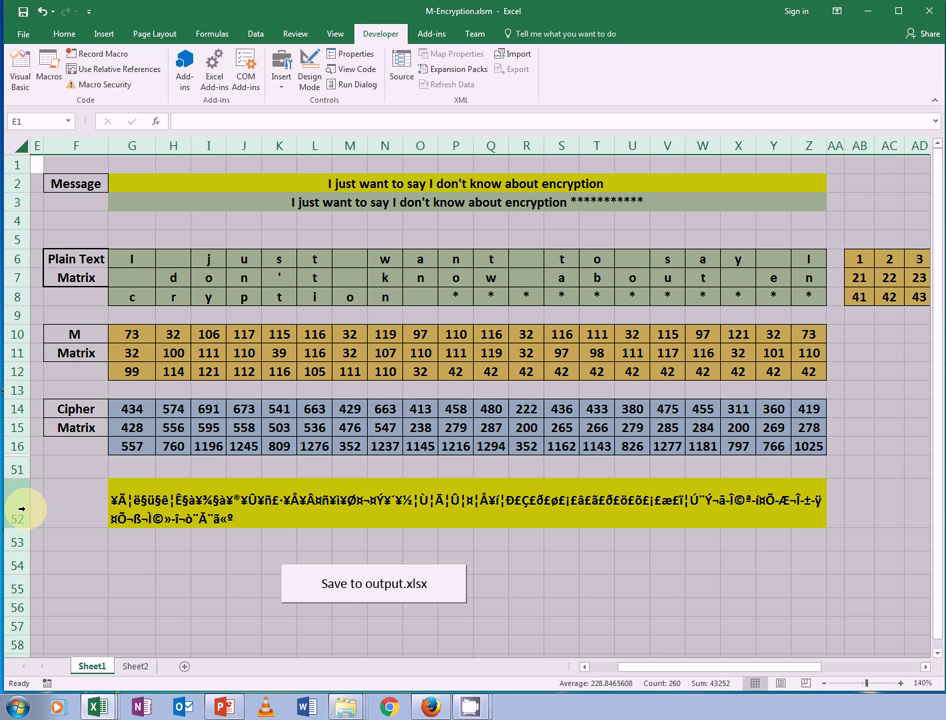
click(78, 476)
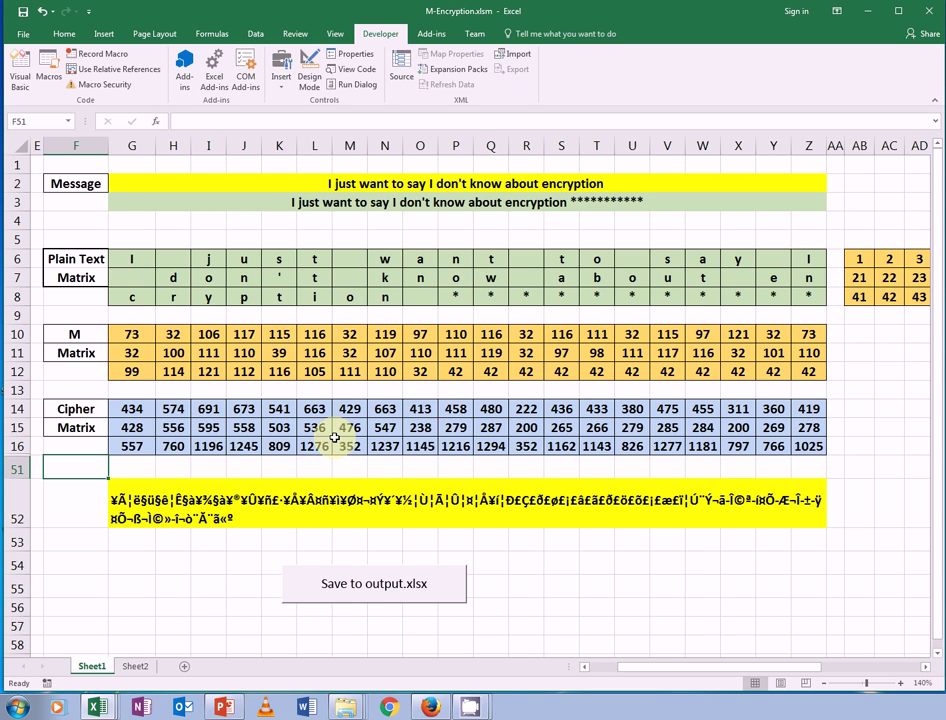
Save a copy as M-Decryption, keeping the Excel Macro-Enabled Workbook (*.xlsm) type
click(38, 37)
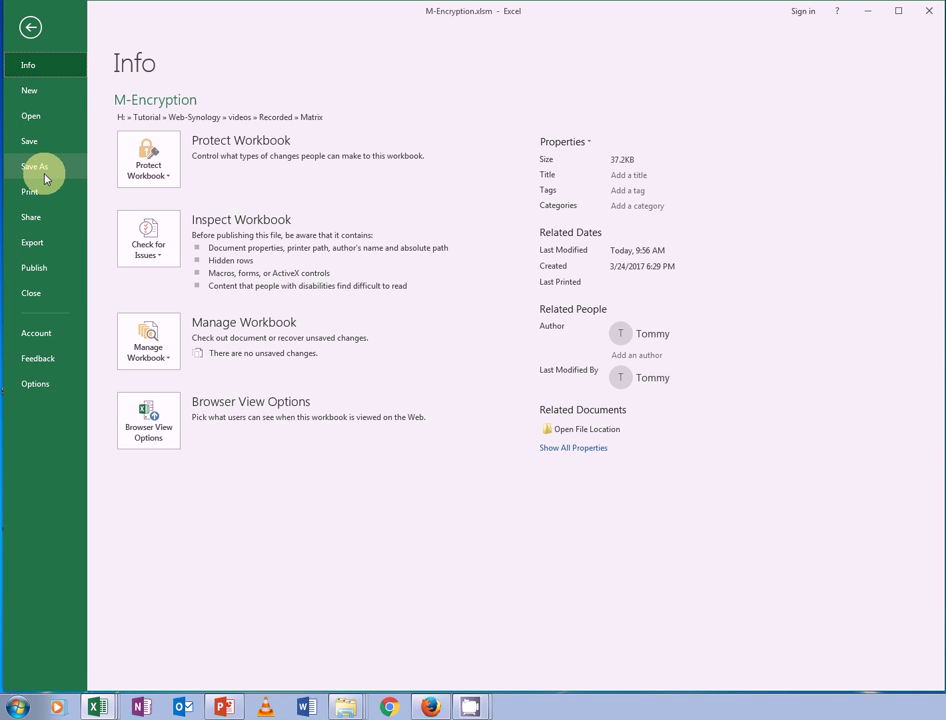
click(44, 175)
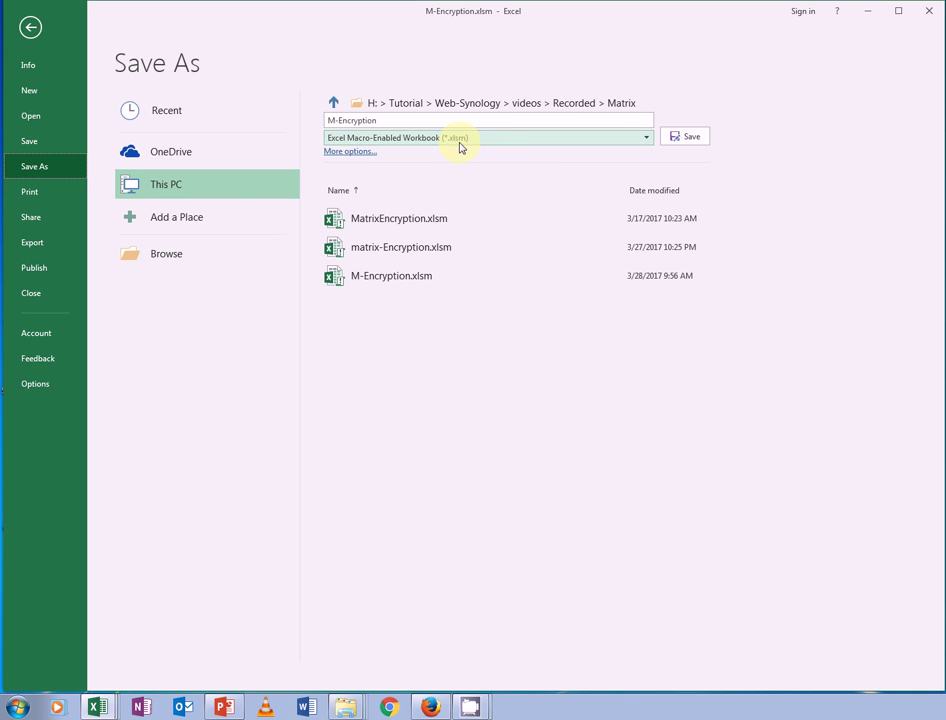
click(387, 121)
text(De)
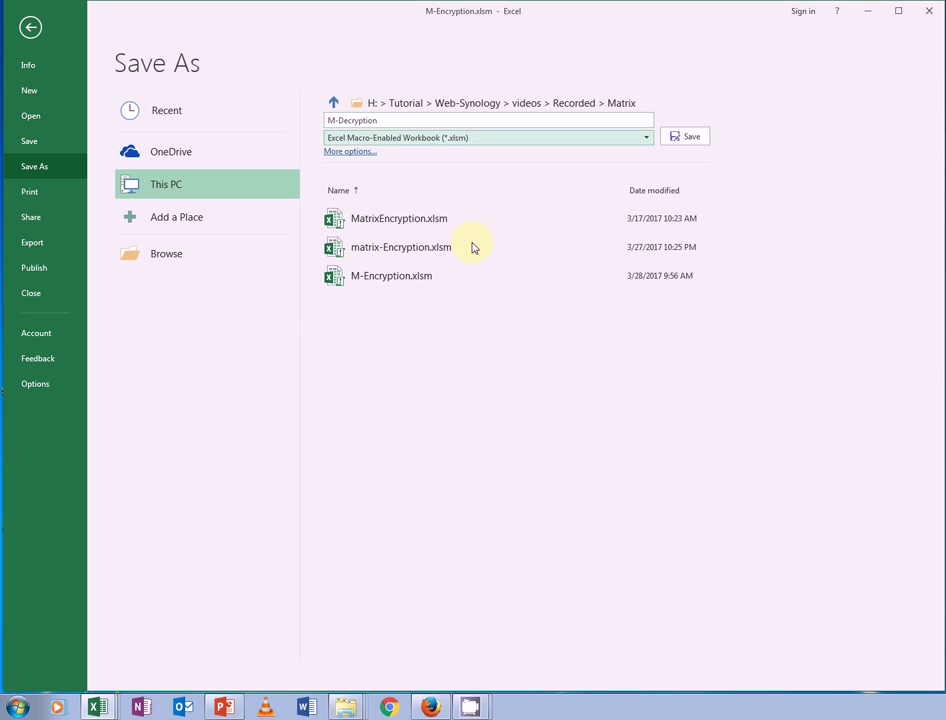
click(686, 138)
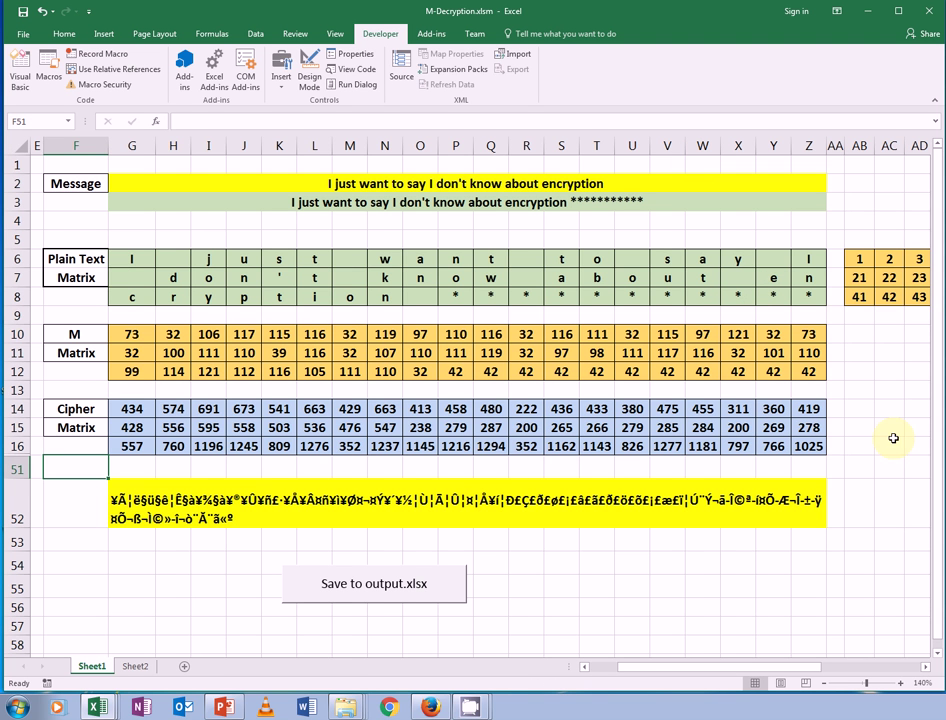
click(490, 334)
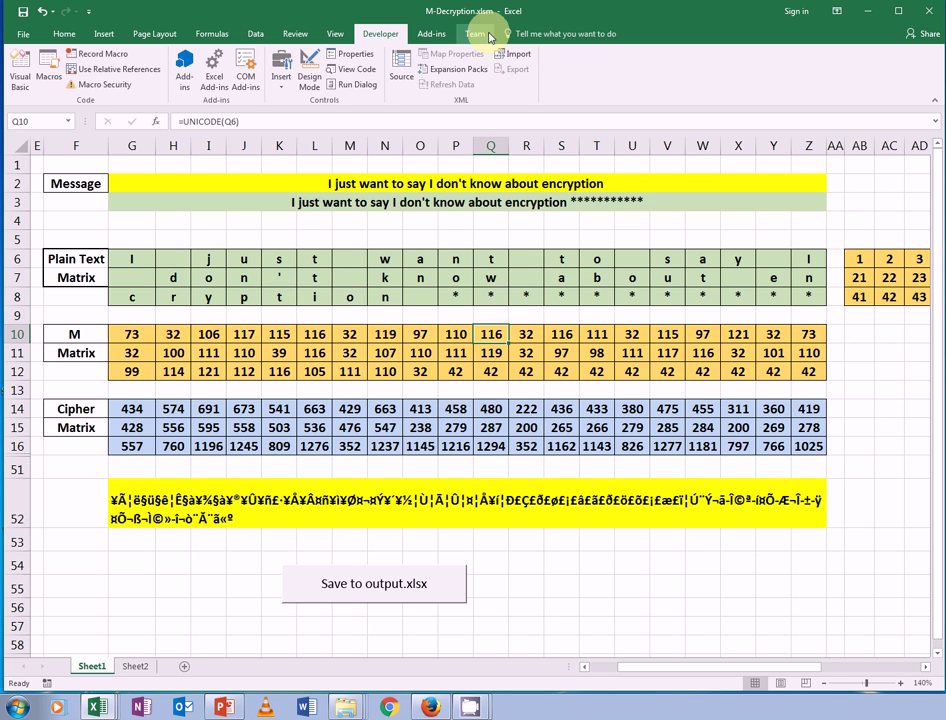
click(610, 515)
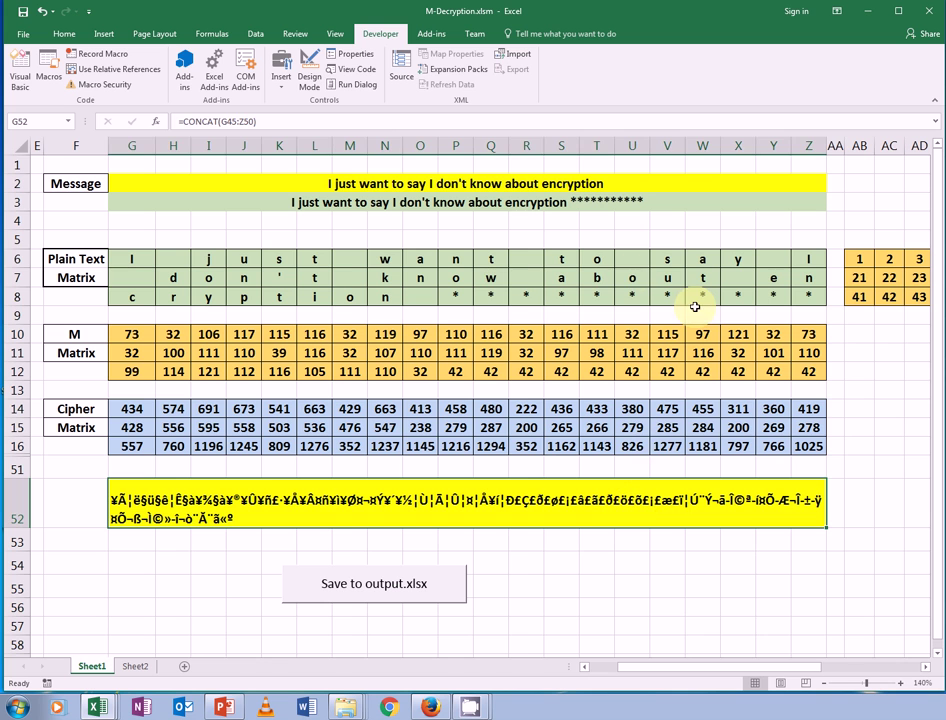
click(625, 261)
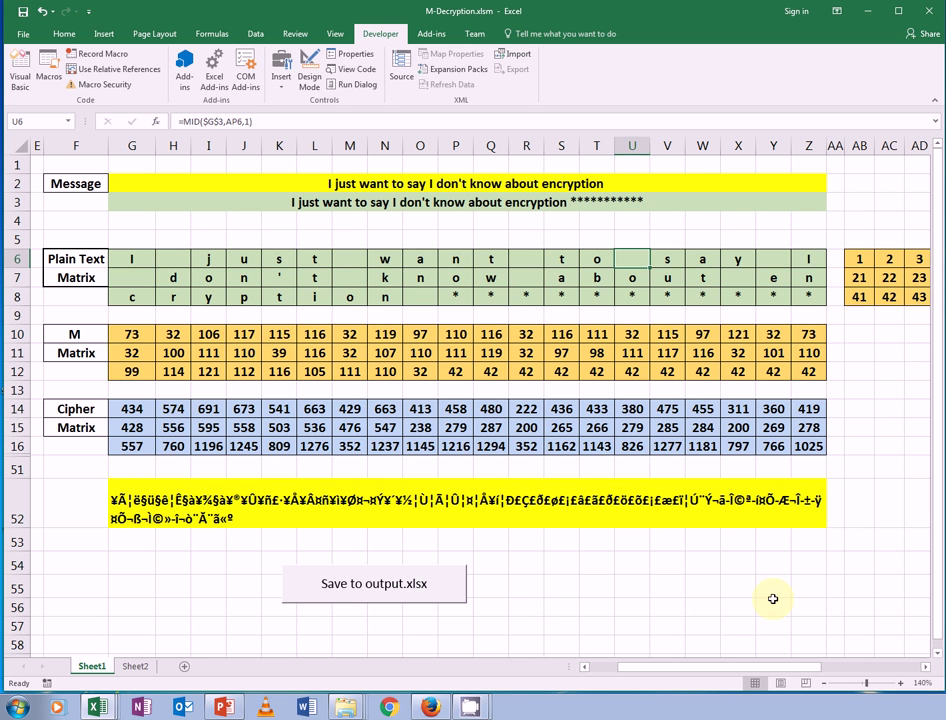
click(661, 585)
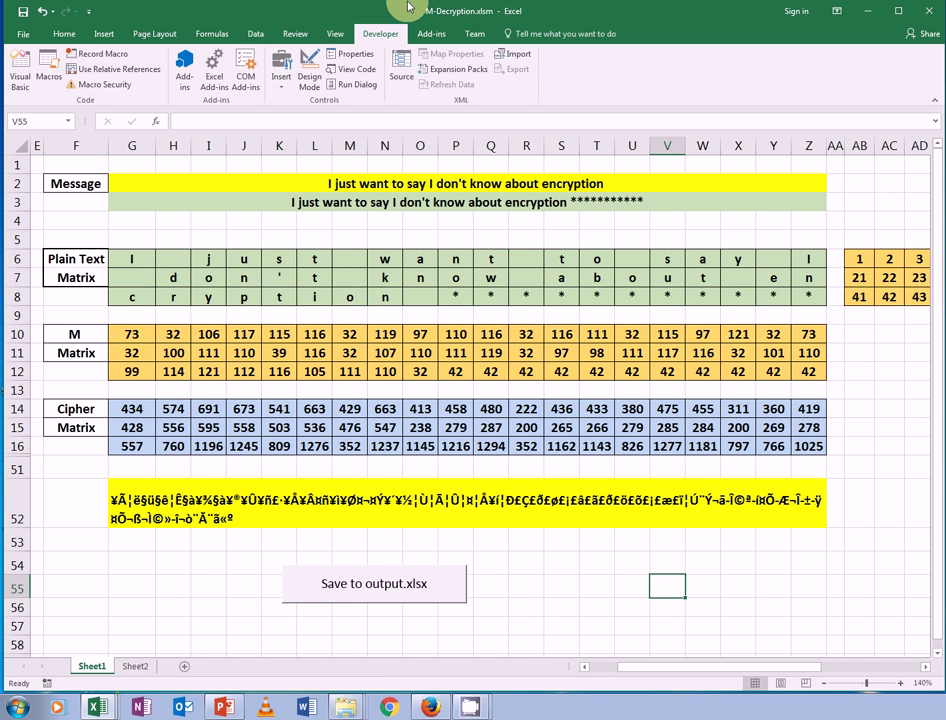
click(475, 183)
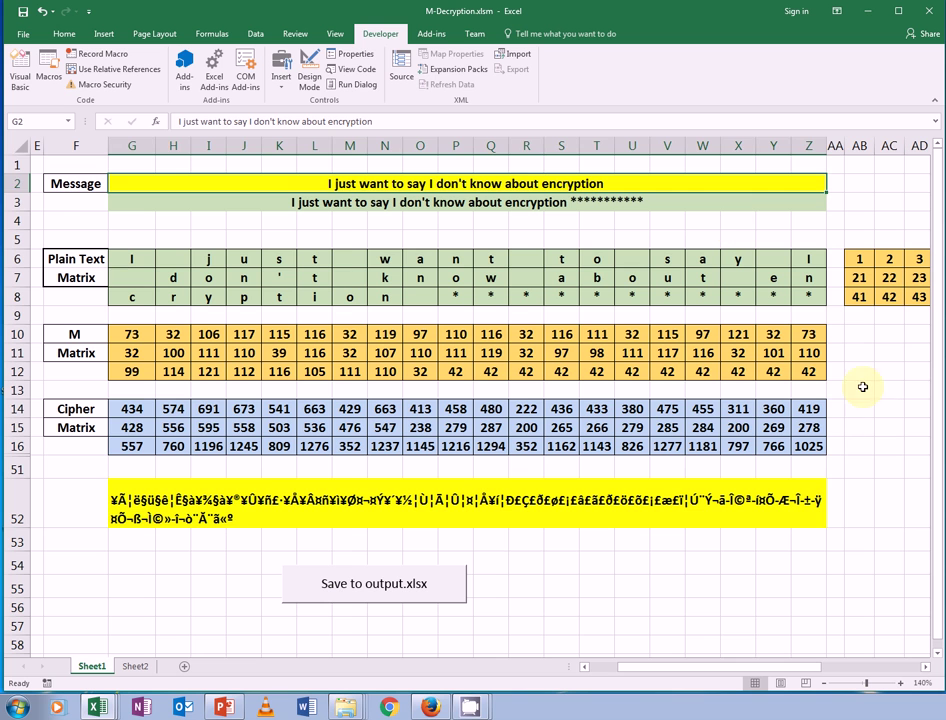
click(629, 591)
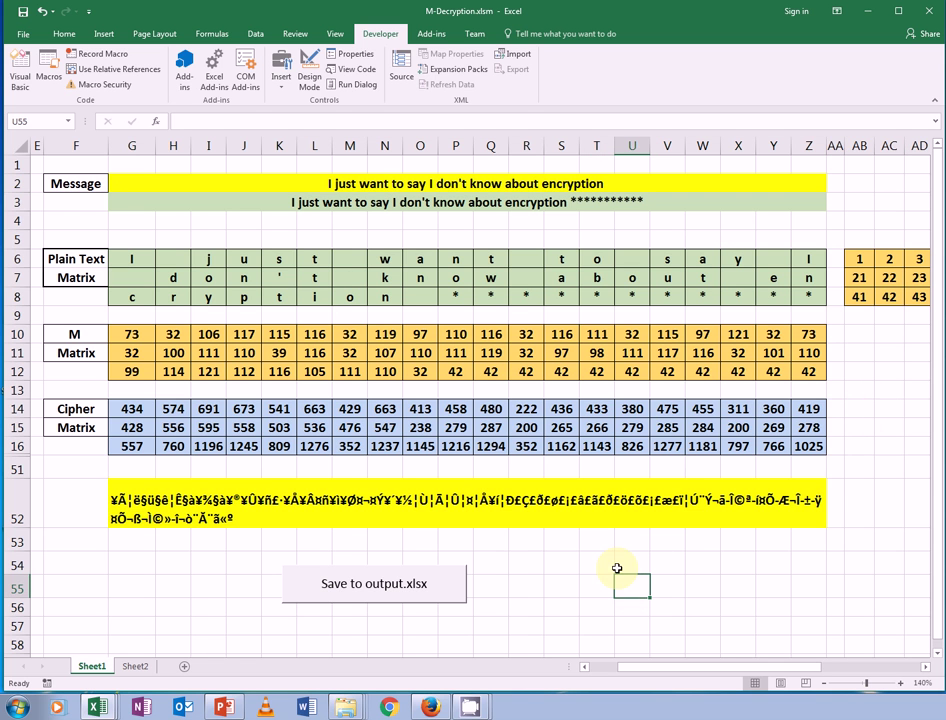